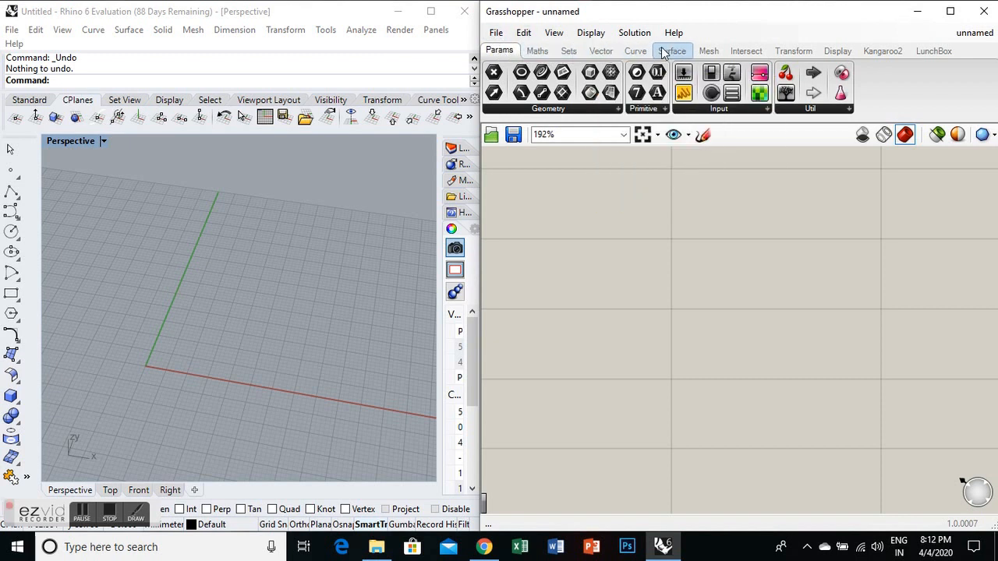
# - Draw a diagonal line in the Perspective viewport beside the origin and slightly shift its far end
pyautogui.click(131, 81)
pyautogui.write('Line')
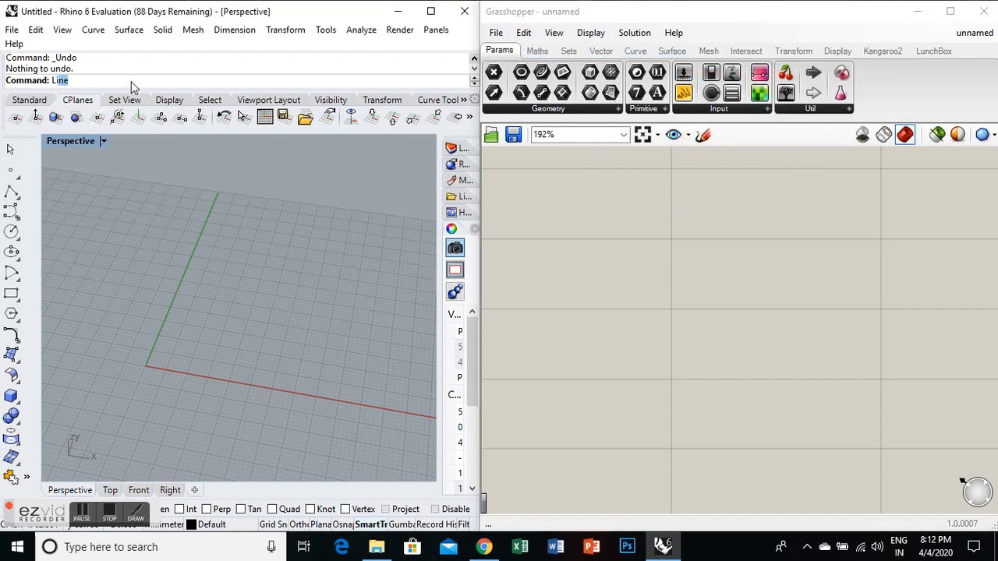
pyautogui.click(100, 93)
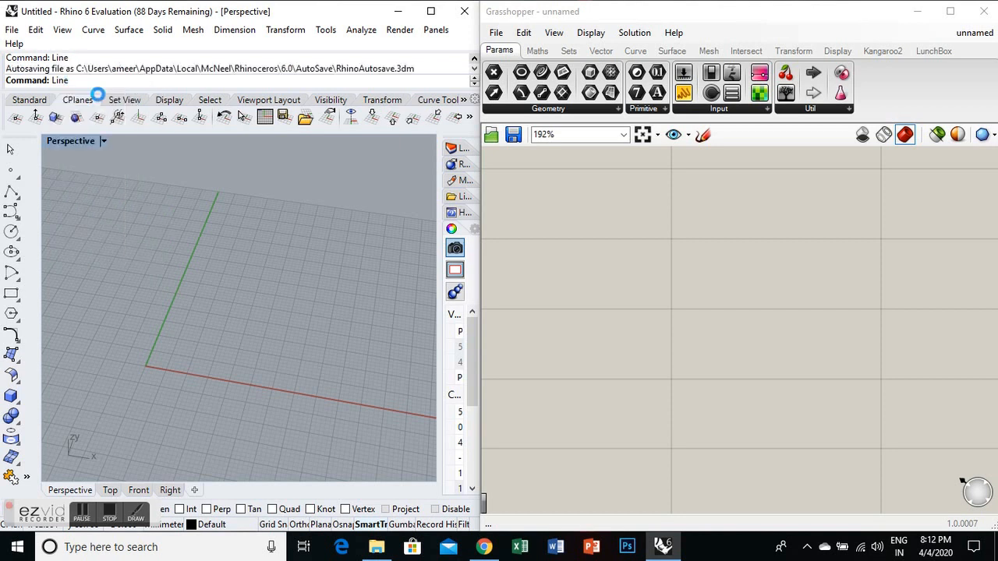
pyautogui.click(182, 343)
pyautogui.click(326, 293)
pyautogui.click(314, 298)
pyautogui.moveTo(323, 289)
pyautogui.mouseDown()
pyautogui.moveTo(316, 261)
pyautogui.moveTo(329, 299)
pyautogui.mouseUp()
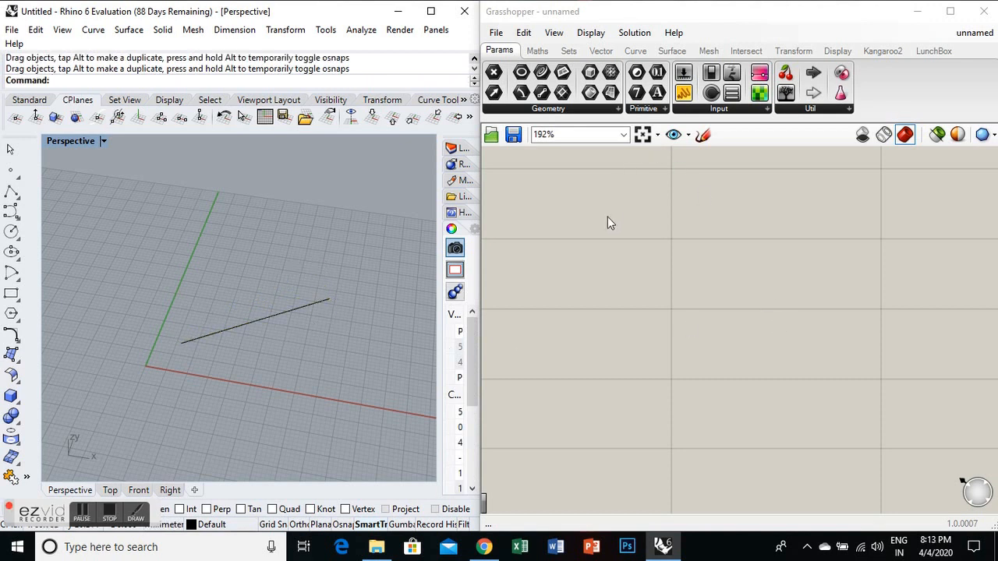
# - Place a two-point Line component on the empty Grasshopper canvas
pyautogui.click(635, 50)
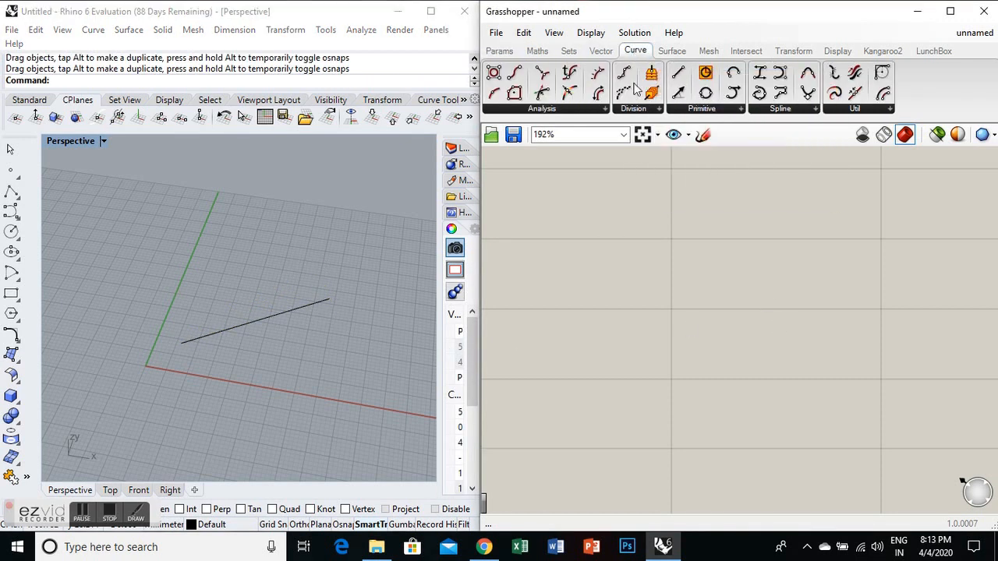
pyautogui.moveTo(678, 72); pyautogui.dragTo(635, 237)
pyautogui.scroll(-1, 786, 300)
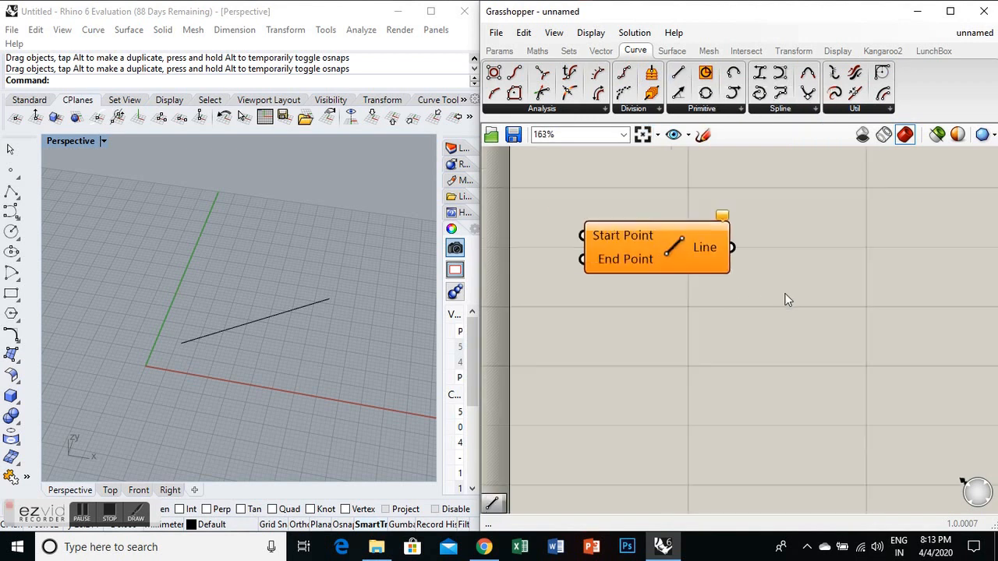
pyautogui.scroll(1, 591, 240)
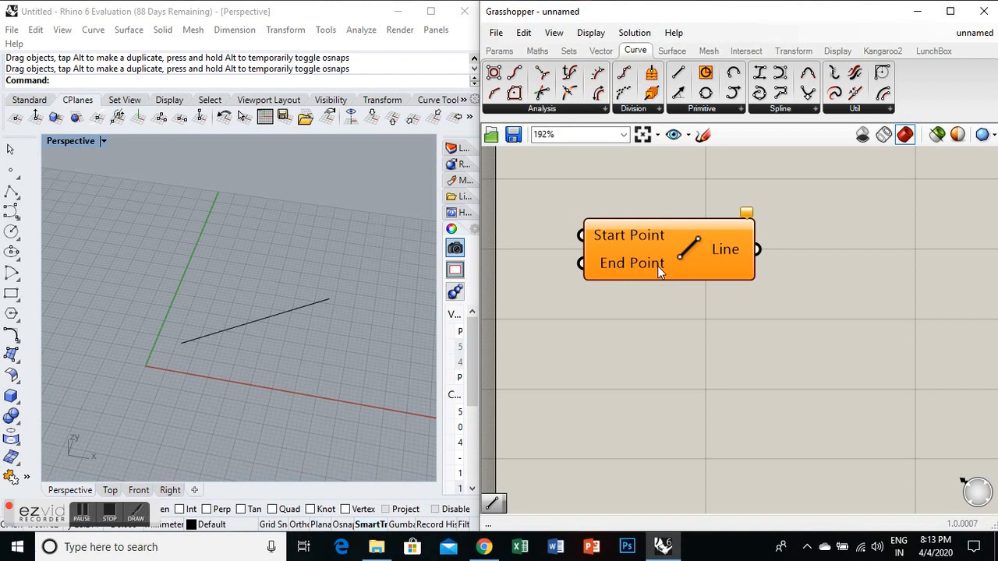
# - Set the Line component's Start Point and End Point as coordinates picked in the viewport, on opposite sides of the x axis
pyautogui.moveTo(615, 240)
pyautogui.rightClick(614, 234)
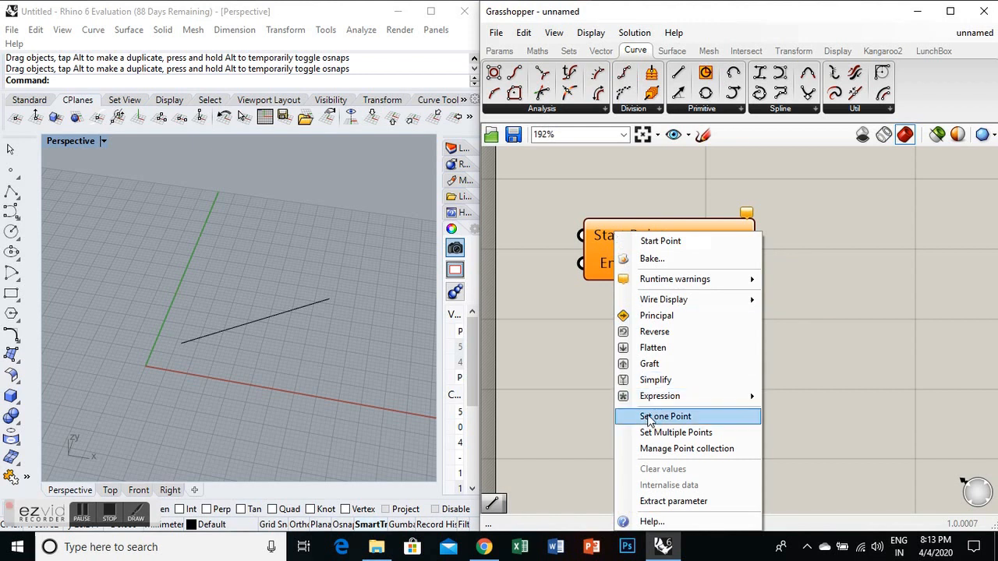
pyautogui.click(654, 420)
pyautogui.click(351, 343)
pyautogui.rightClick(614, 262)
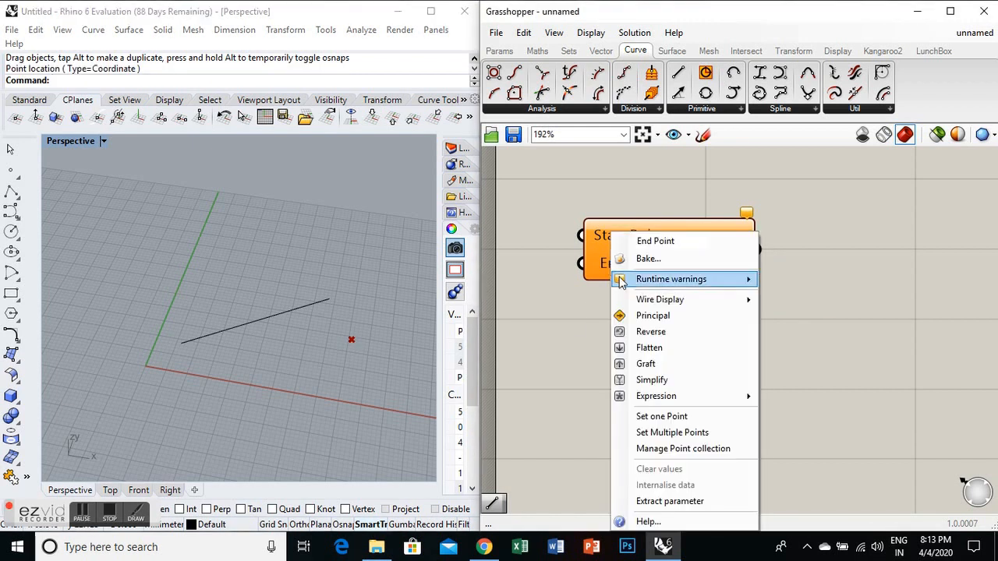
pyautogui.click(661, 417)
pyautogui.click(217, 388)
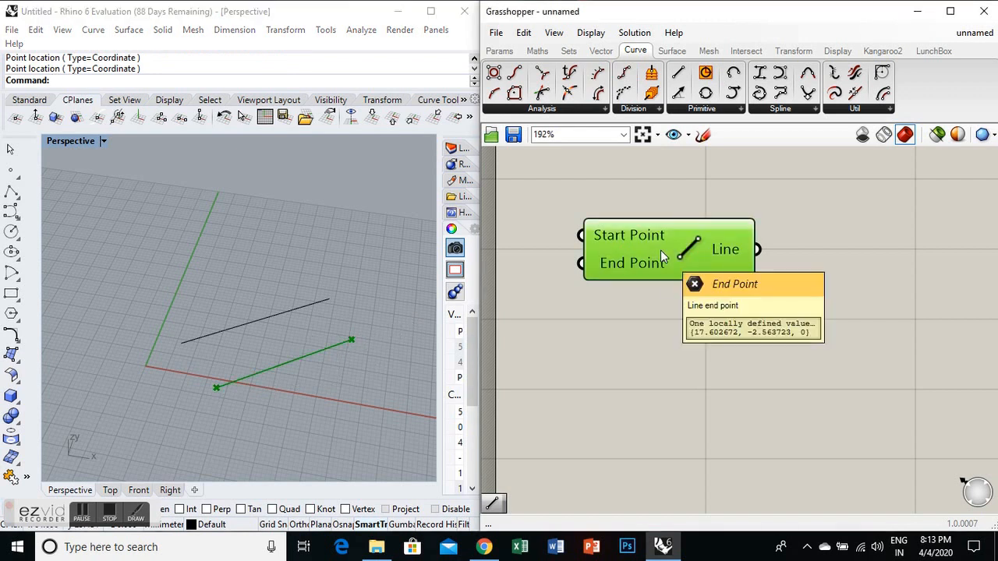
pyautogui.click(637, 336)
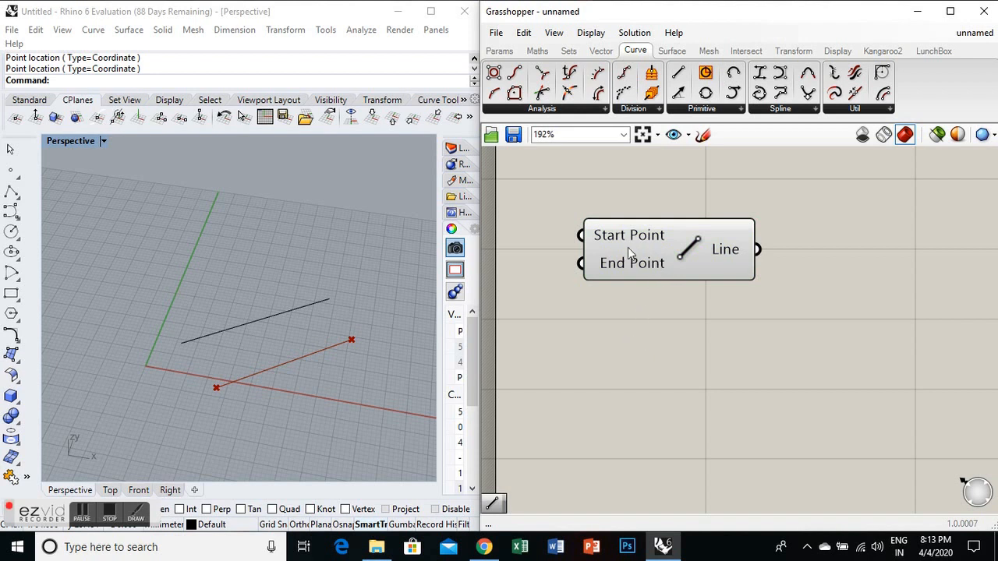
# - Place two point objects in the Rhino viewport just below the ends of the Grasshopper line
pyautogui.scroll(-2, 170, 251)
pyautogui.scroll(4, 288, 358)
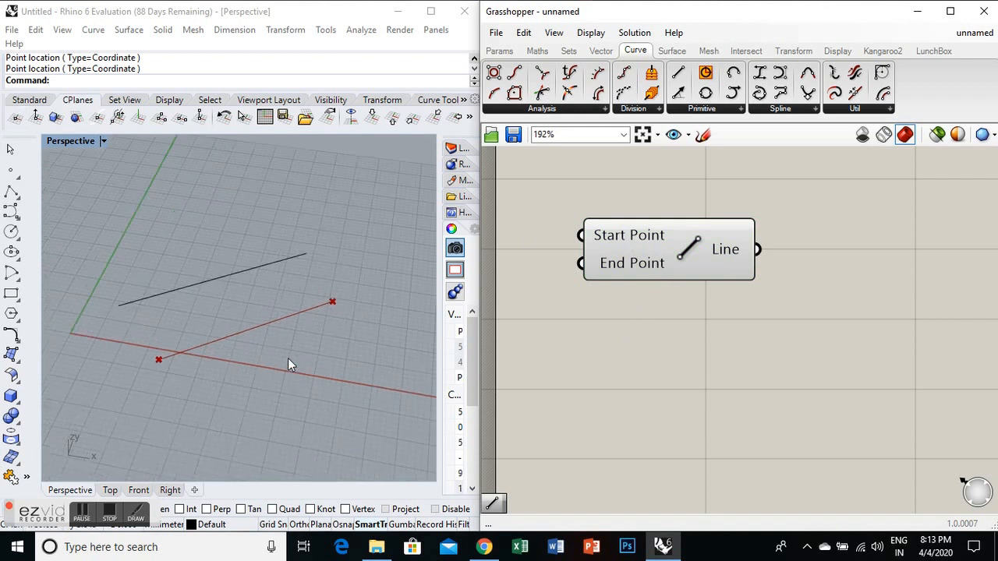
pyautogui.click(11, 172)
pyautogui.click(348, 343)
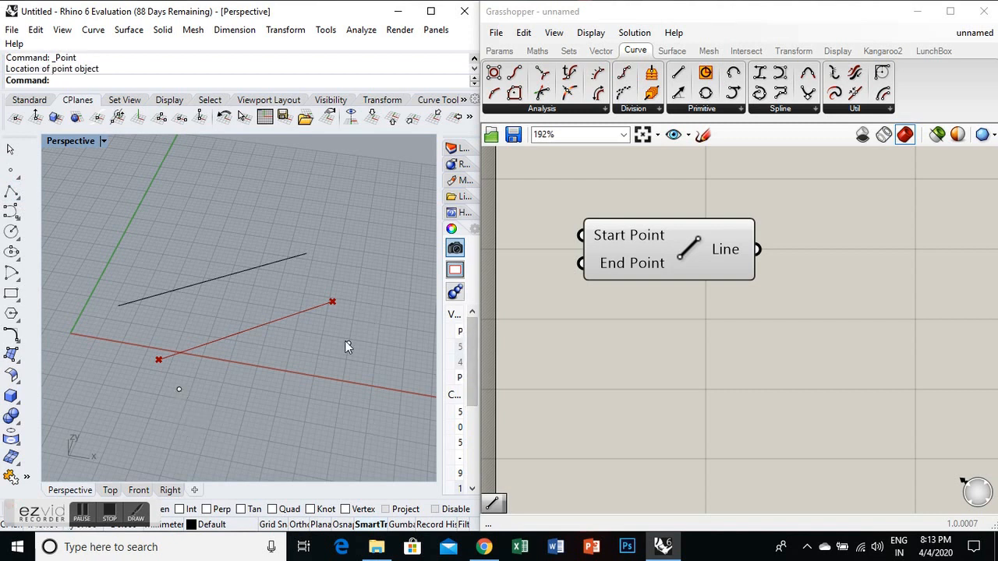
# - Reference the farther Rhino point object as the Line component's Start Point, using the Point type
pyautogui.rightClick(623, 240)
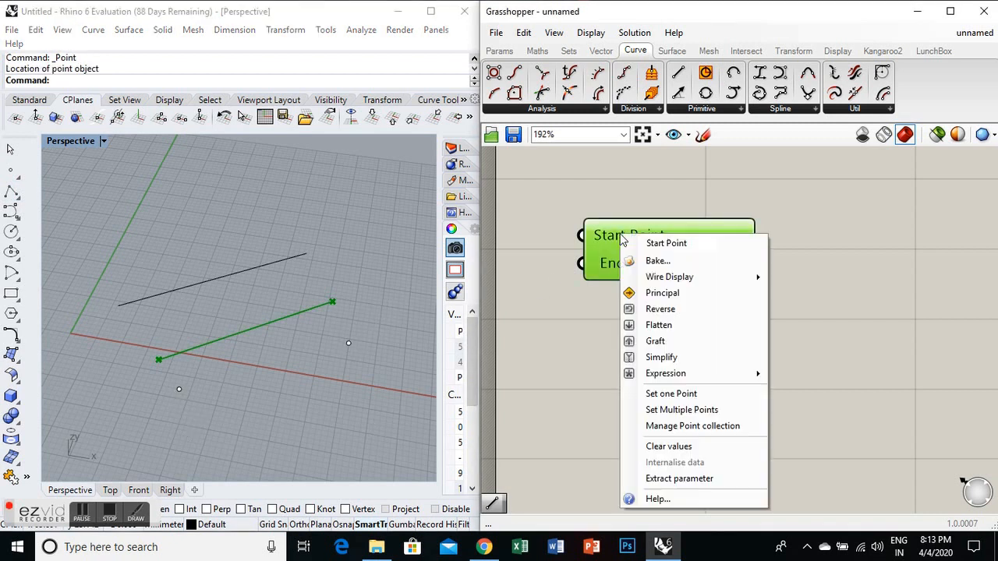
pyautogui.click(650, 389)
pyautogui.click(78, 80)
pyautogui.click(220, 80)
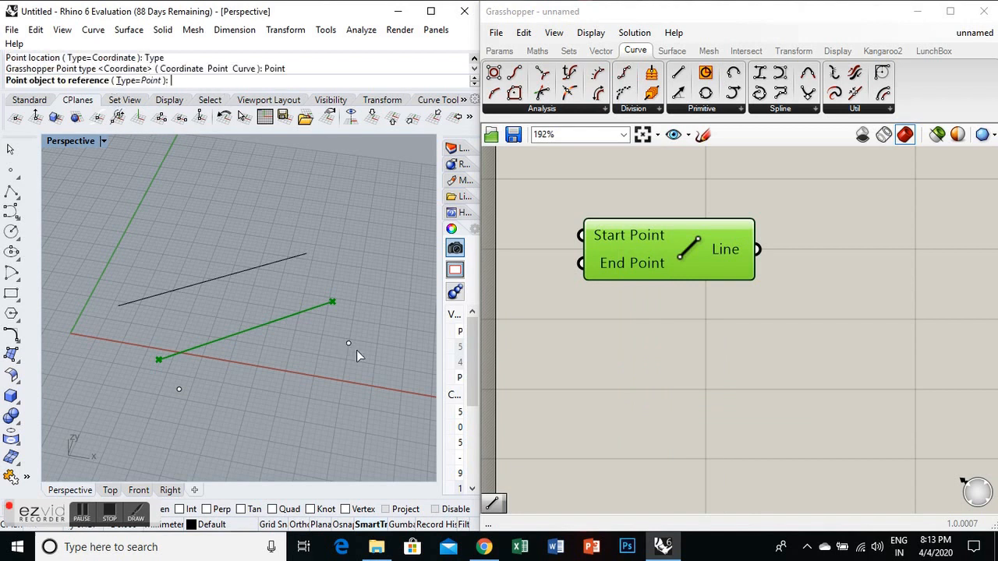
pyautogui.click(349, 345)
# - Reference the other Rhino point object as the Line component's End Point, using the Point type
pyautogui.rightClick(611, 269)
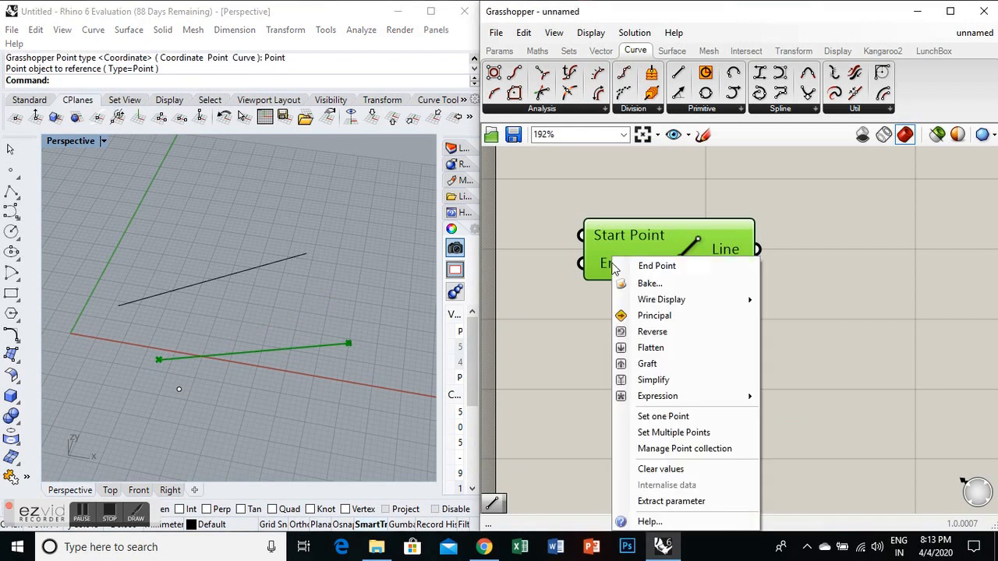
pyautogui.click(675, 416)
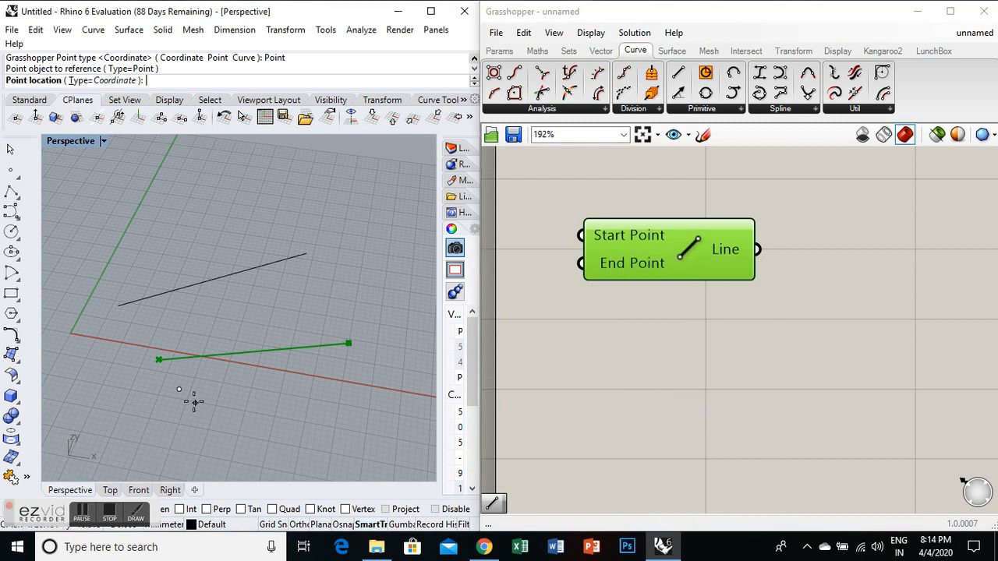
pyautogui.click(78, 81)
pyautogui.click(221, 80)
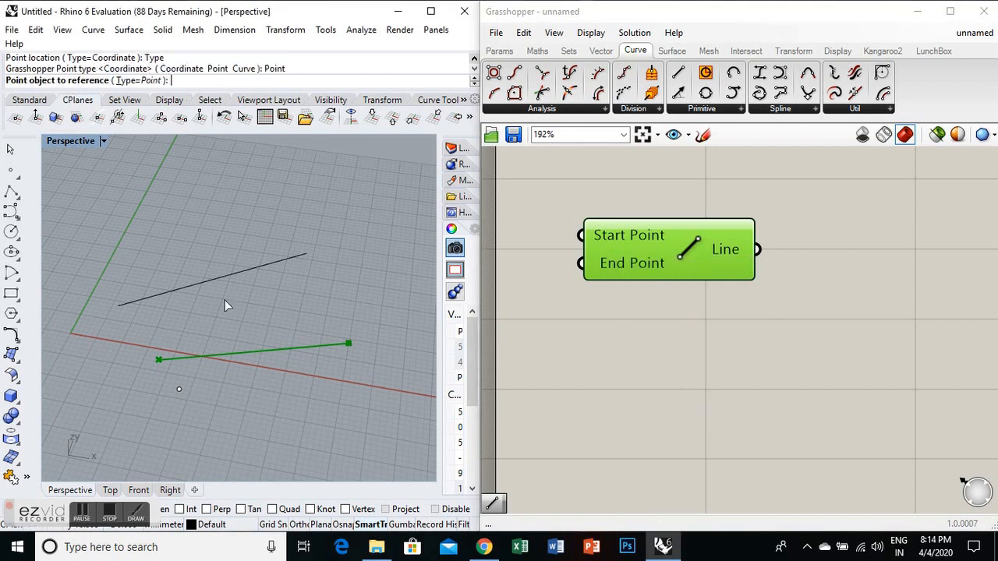
pyautogui.click(179, 389)
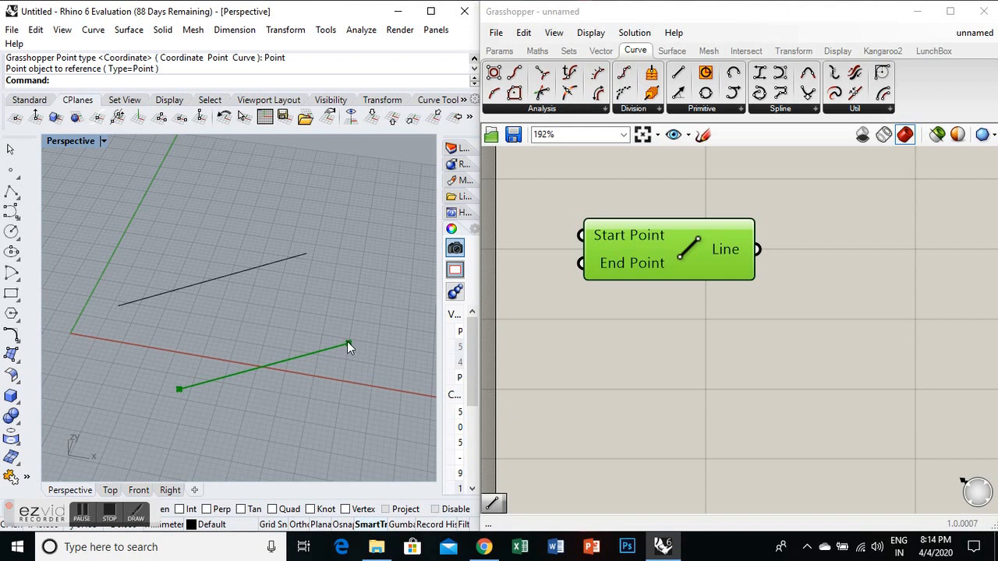
# - Move both referenced point objects in the viewport to reposition the ends of the Grasshopper line
pyautogui.moveTo(348, 342); pyautogui.dragTo(340, 308)
pyautogui.moveTo(178, 386)
pyautogui.mouseDown()
pyautogui.moveTo(144, 361)
pyautogui.moveTo(160, 382)
pyautogui.mouseUp()
pyautogui.moveTo(341, 307); pyautogui.dragTo(332, 287)
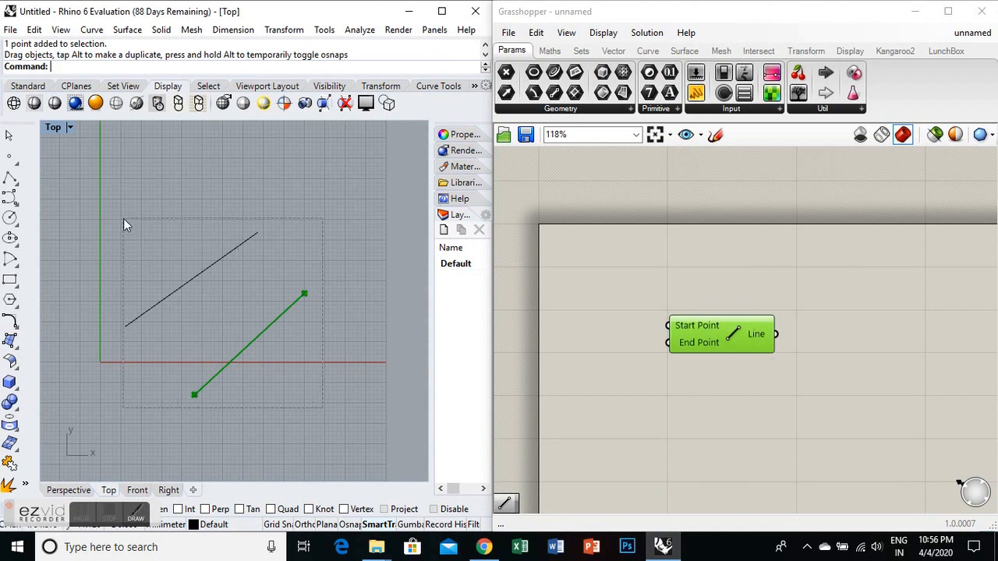
# - Delete the Rhino line and both points, and draw a wavy eight-point curve descending across the x axis in the Top view
pyautogui.moveTo(123, 218); pyautogui.dragTo(123, 217)
pyautogui.press('Delete')
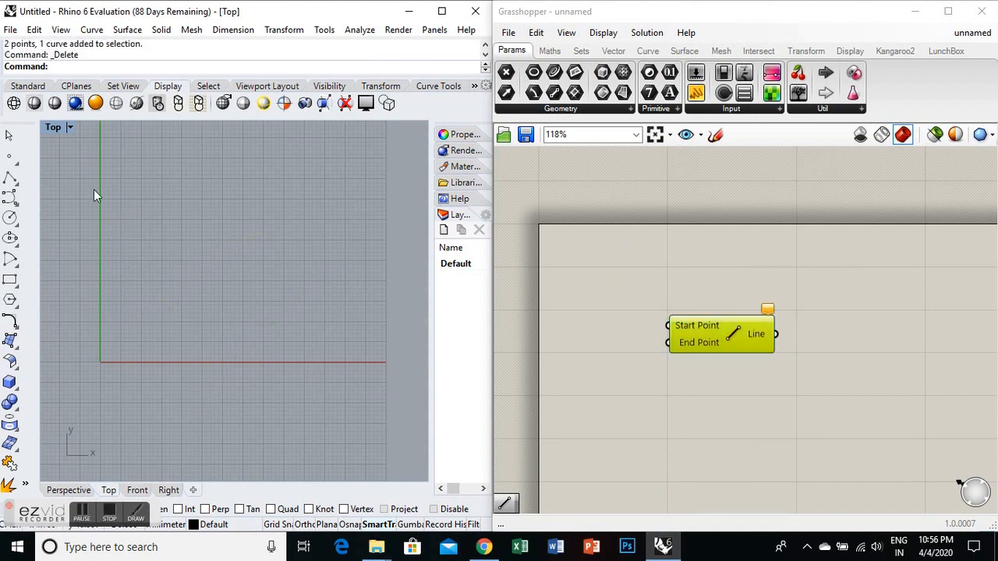
pyautogui.write('Curve')
pyautogui.click(100, 81)
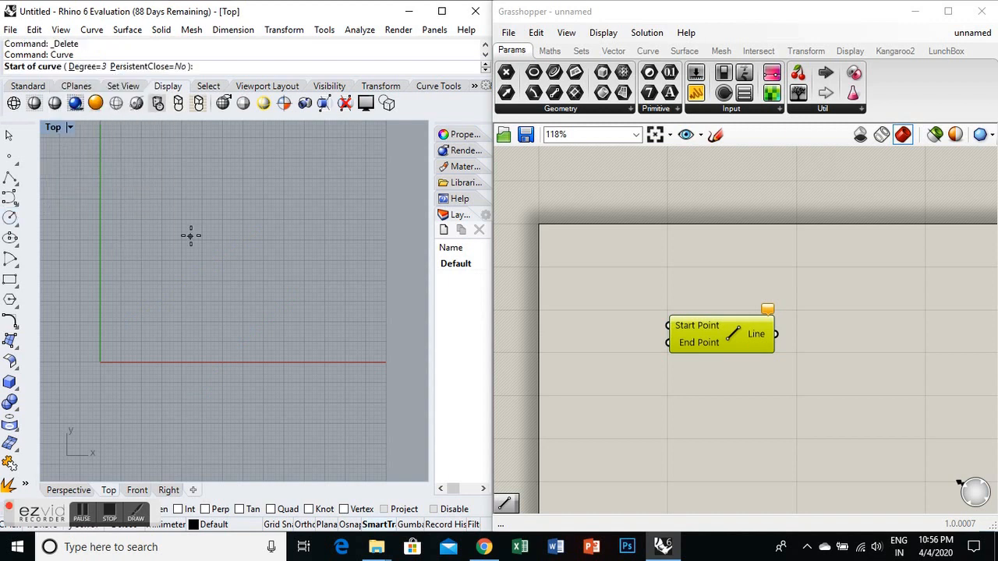
pyautogui.click(149, 231)
pyautogui.click(207, 227)
pyautogui.click(212, 280)
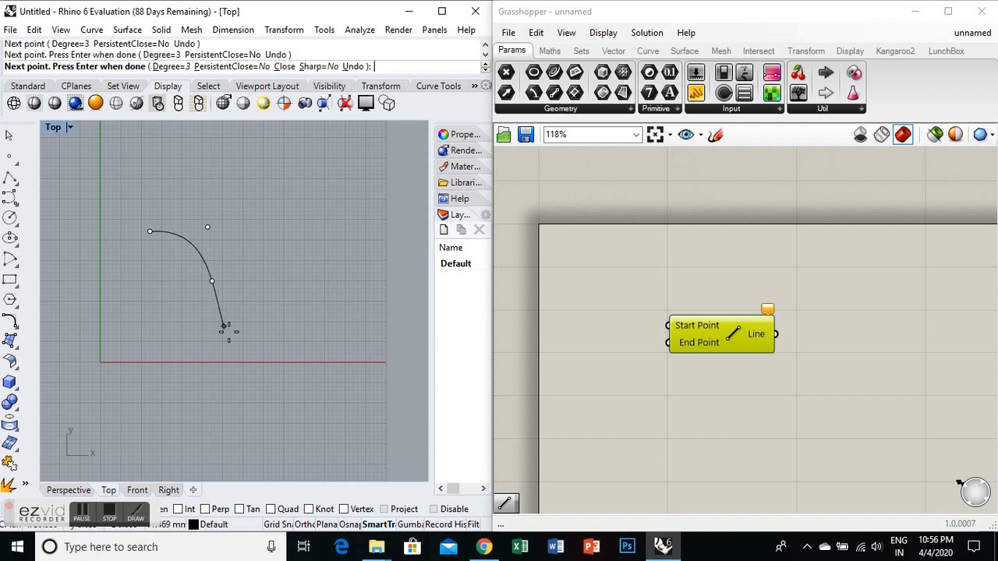
pyautogui.click(229, 331)
pyautogui.click(291, 303)
pyautogui.click(289, 362)
pyautogui.click(351, 340)
pyautogui.click(366, 413)
pyautogui.press('Return')
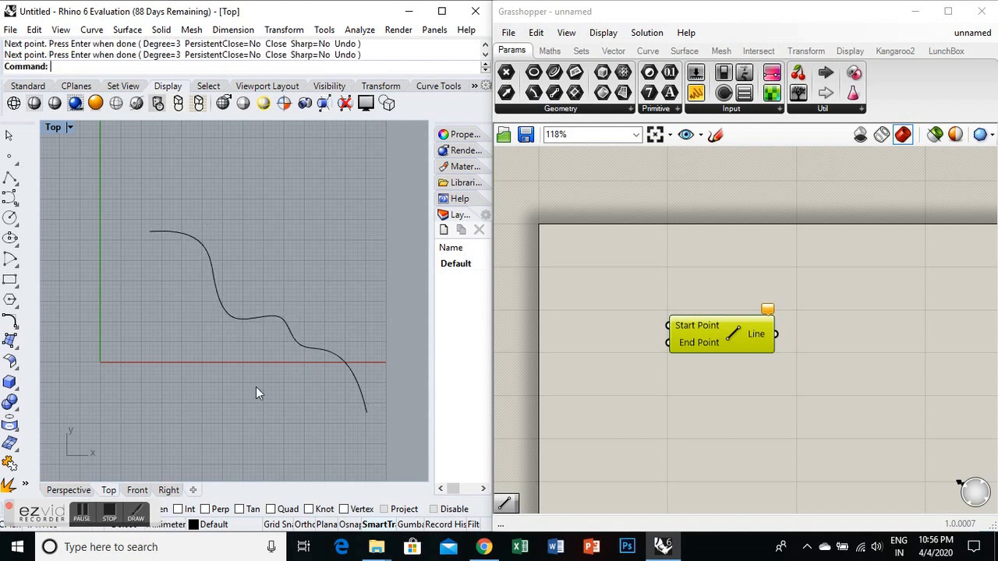
# - Draw a second wavy curve with ten control points below the first, starting close to the y axis
pyautogui.write('Curve')
pyautogui.press('Return')
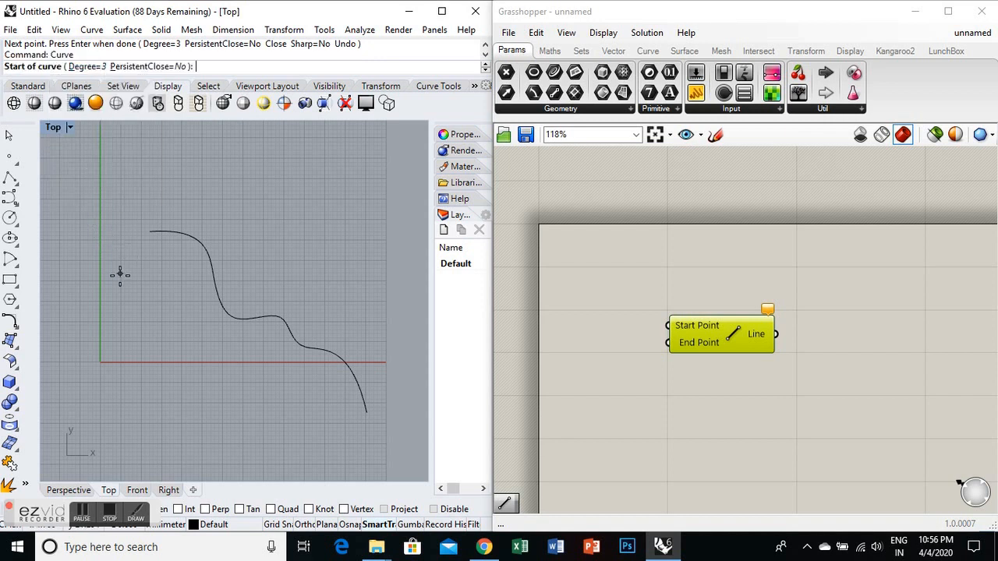
pyautogui.click(105, 270)
pyautogui.click(116, 326)
pyautogui.click(146, 355)
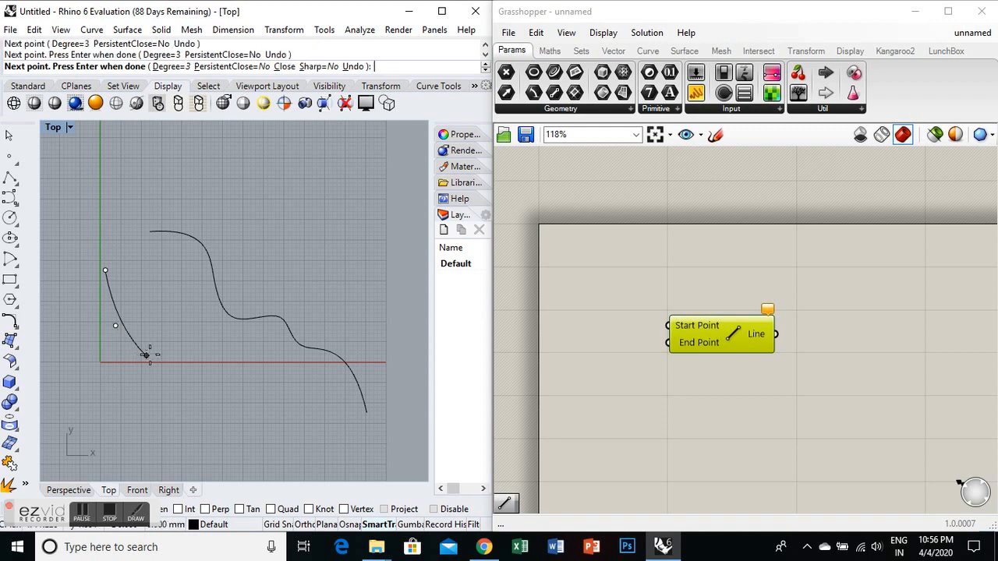
pyautogui.click(180, 343)
pyautogui.click(214, 365)
pyautogui.click(200, 418)
pyautogui.click(248, 411)
pyautogui.click(291, 401)
pyautogui.click(306, 449)
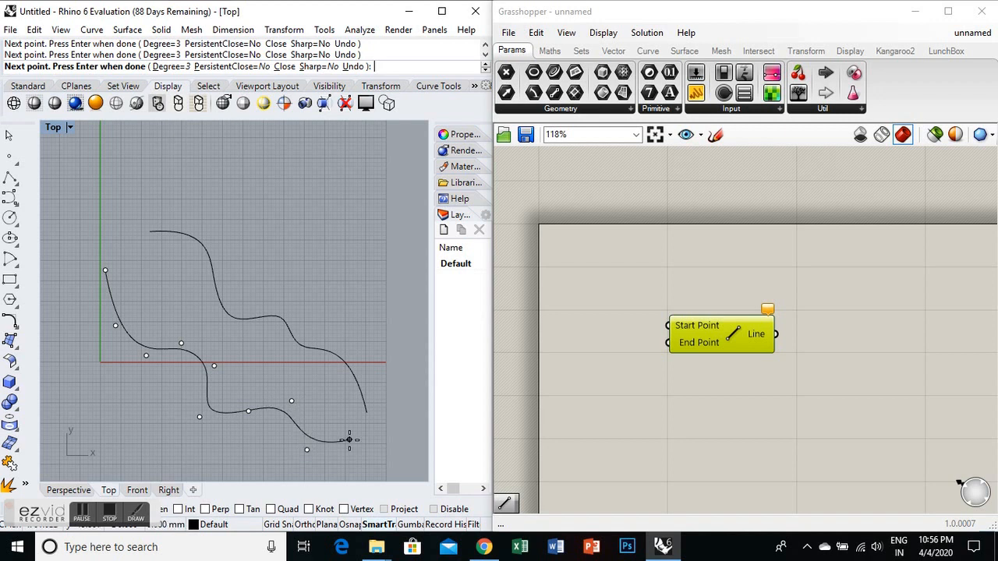
pyautogui.click(351, 439)
pyautogui.rightClick(352, 442)
# - Divide both curves into 20 segments with marking points, and clear the selection
pyautogui.scroll(-4, 217, 296)
pyautogui.scroll(4, 223, 318)
pyautogui.click(257, 306)
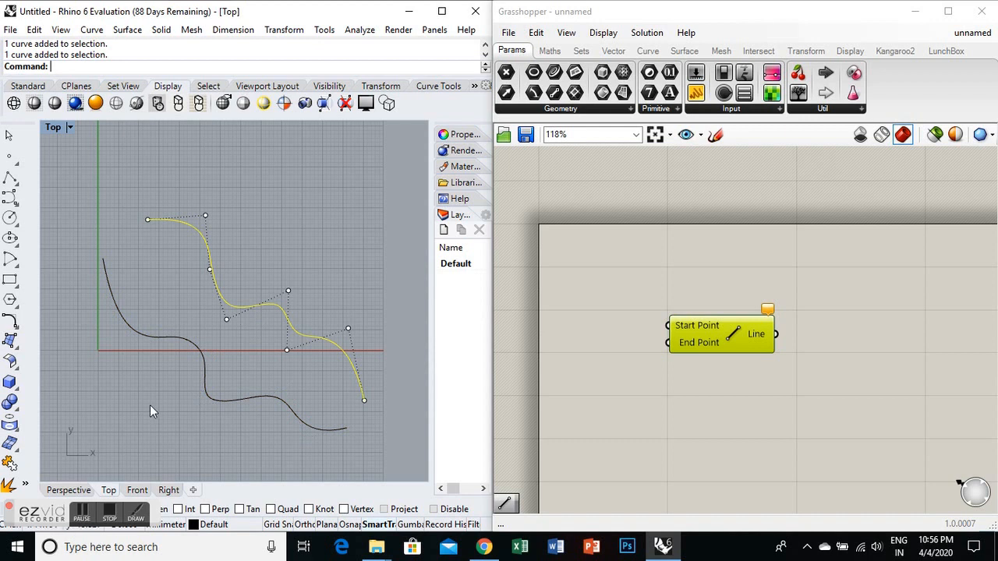
pyautogui.moveTo(341, 447); pyautogui.dragTo(95, 196)
pyautogui.write('Divide')
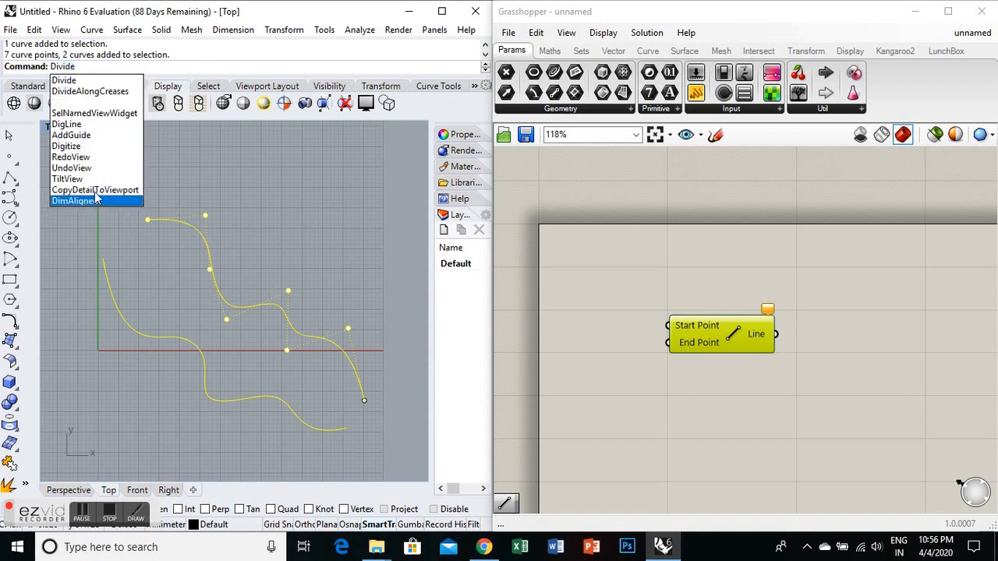
pyautogui.press('Return')
pyautogui.write('20')
pyautogui.press('Return')
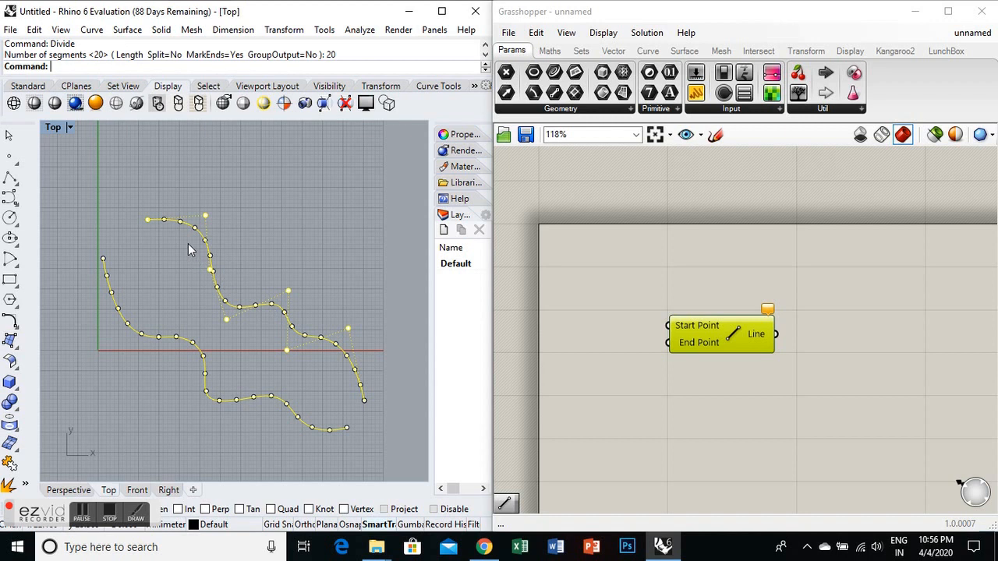
pyautogui.click(335, 238)
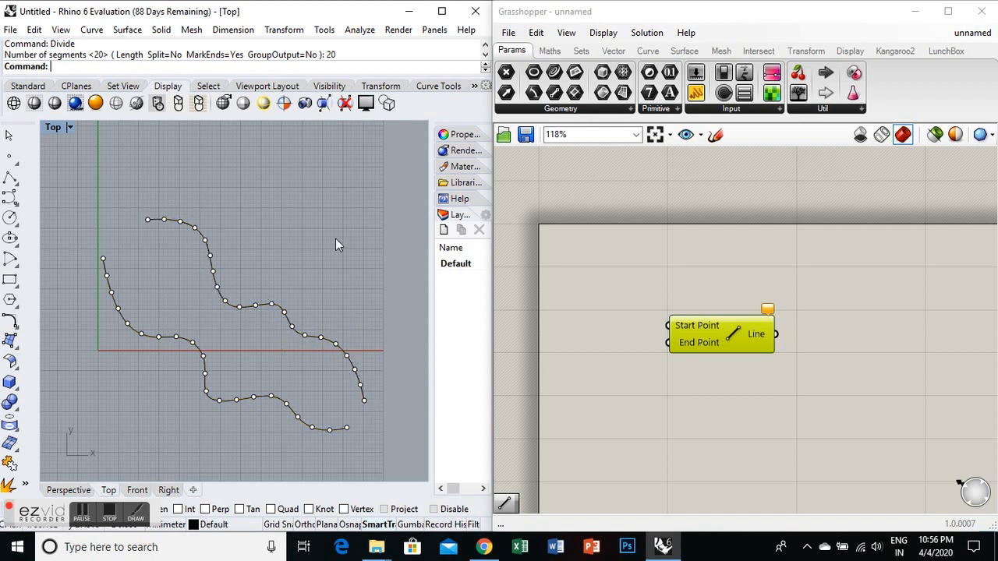
pyautogui.click(699, 324)
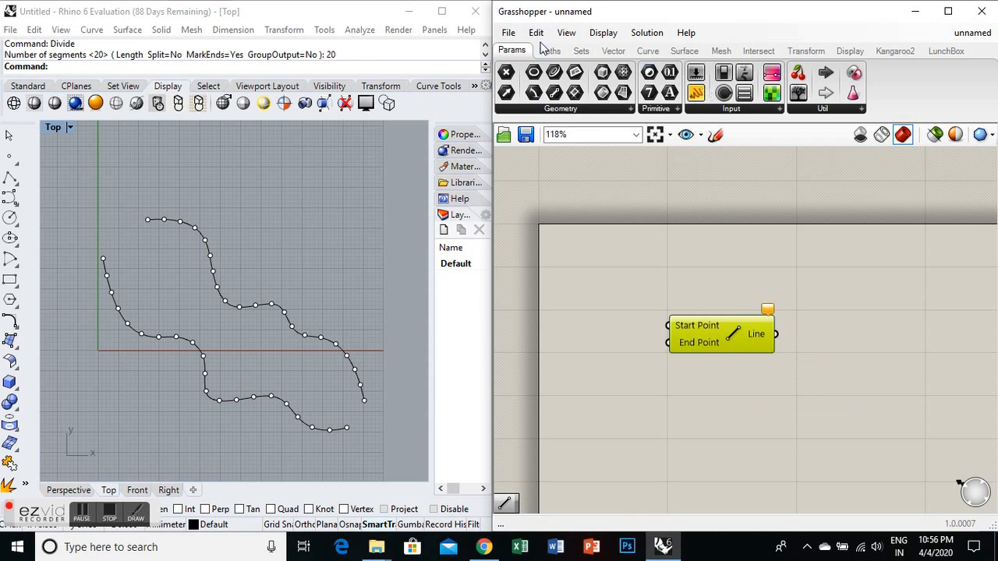
pyautogui.click(649, 52)
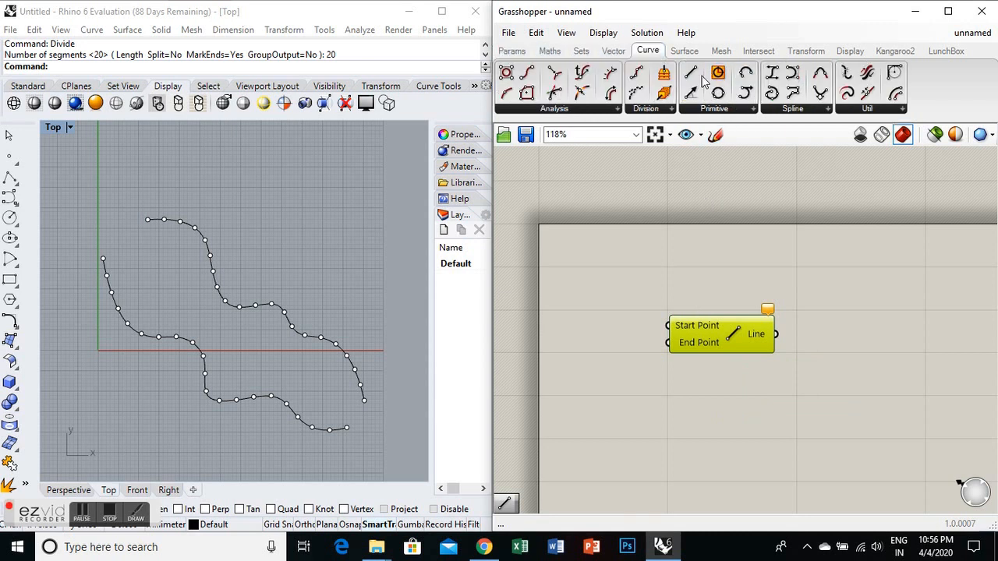
pyautogui.doubleClick(585, 292)
pyautogui.write('li')
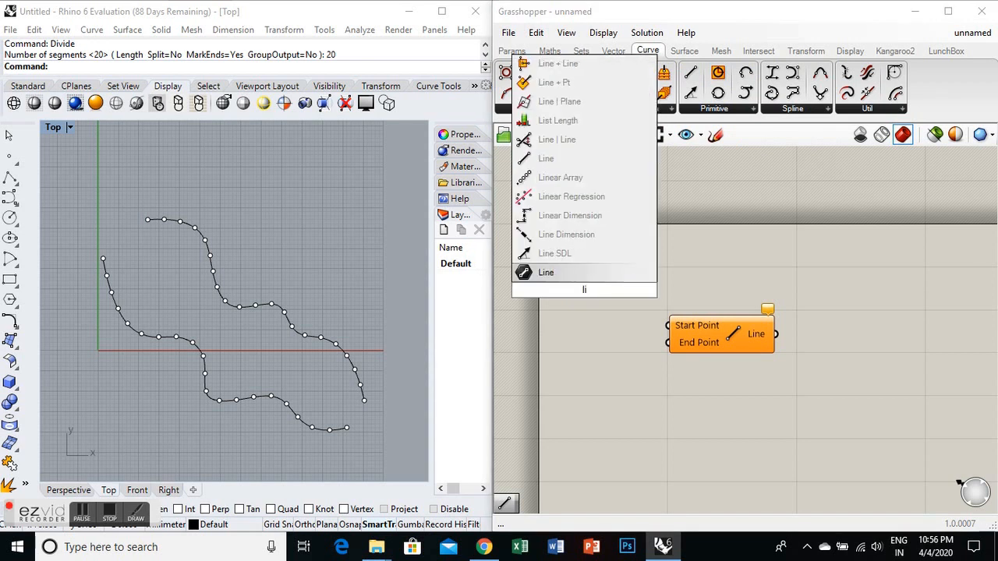
pyautogui.press('BackSpace')
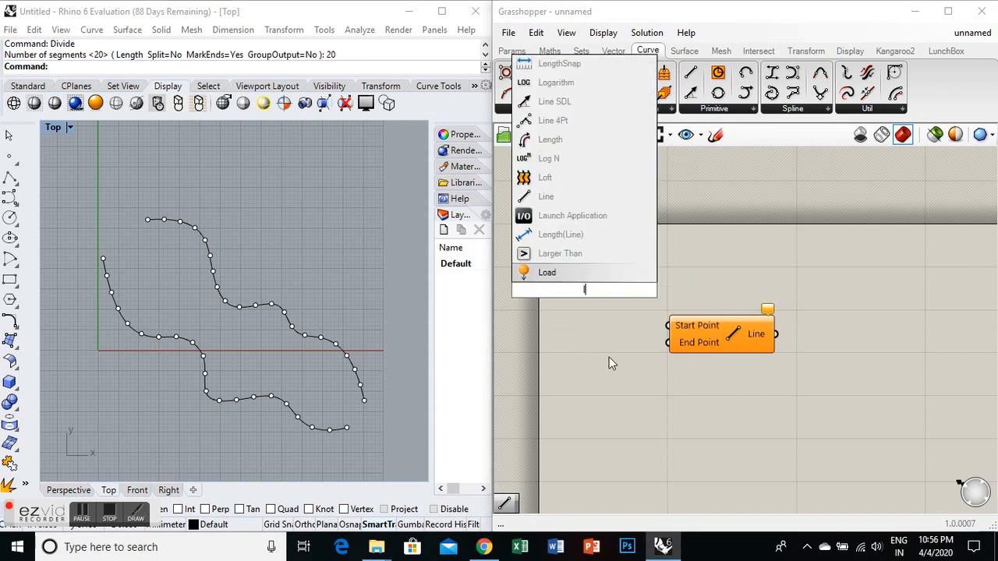
# - Move the Line component slightly higher on the Grasshopper canvas
pyautogui.moveTo(708, 334); pyautogui.dragTo(712, 300)
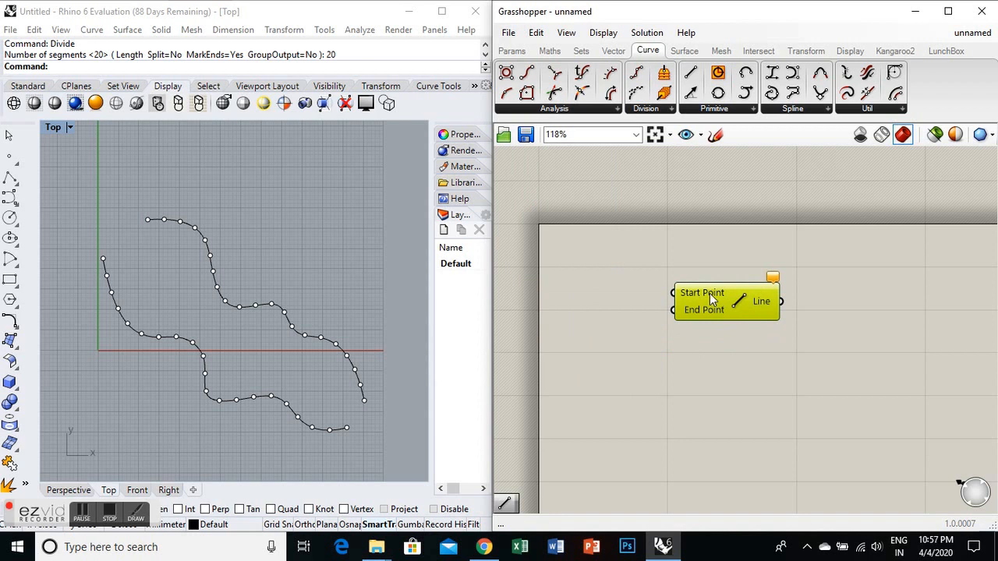
# - Reference all division points on the upper curve as the Line component's Start Point input
pyautogui.rightClick(710, 293)
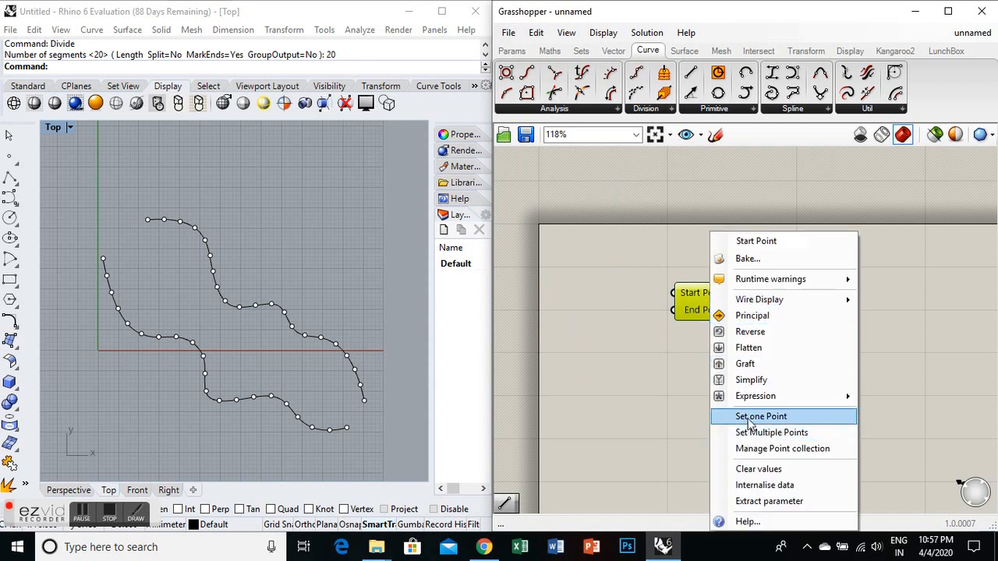
pyautogui.click(747, 433)
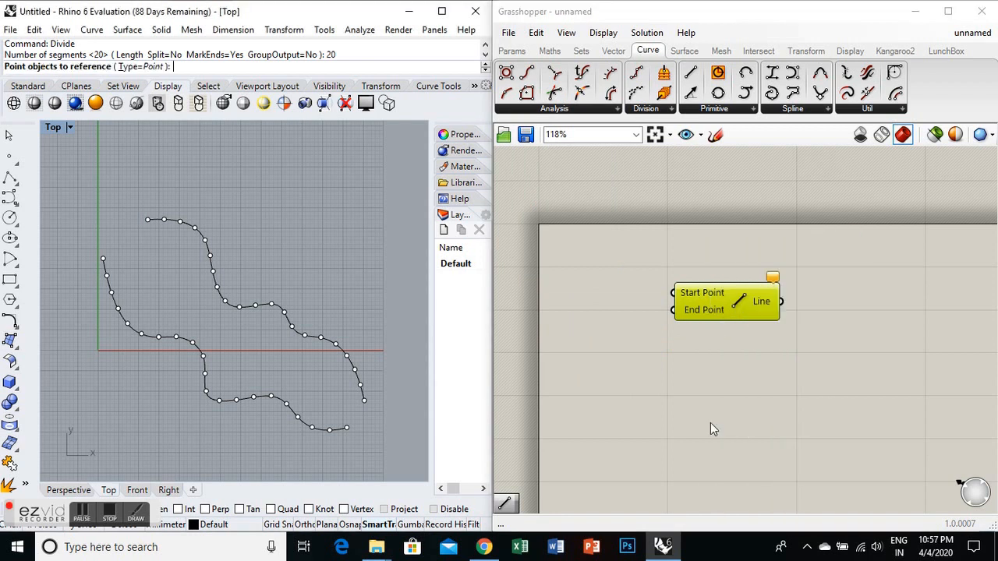
pyautogui.moveTo(131, 205); pyautogui.dragTo(252, 306)
pyautogui.moveTo(232, 256); pyautogui.dragTo(309, 349)
pyautogui.moveTo(309, 303); pyautogui.dragTo(374, 409)
pyautogui.press('Return')
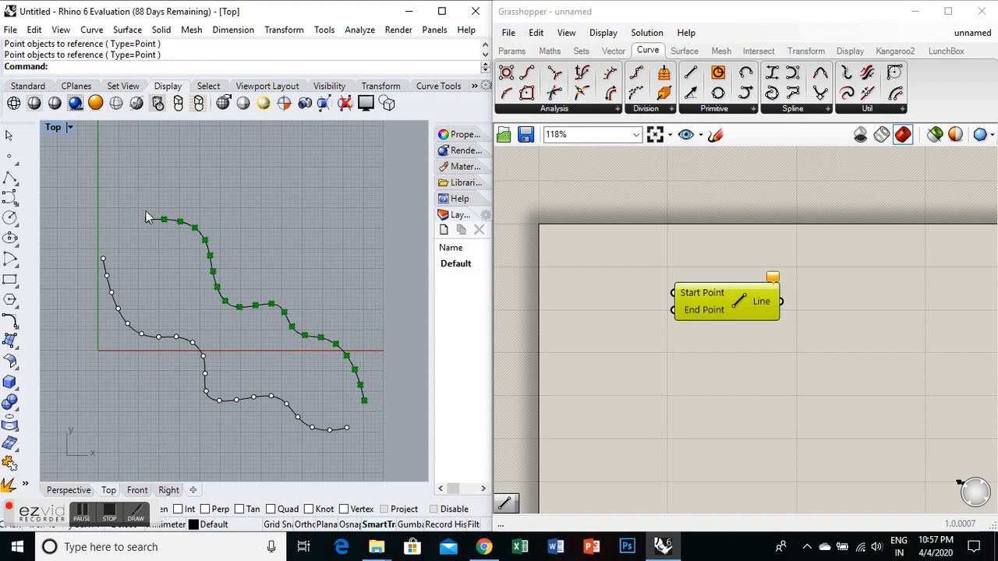
# - Reference all division points on the lower curve as the Line component's End Point input
pyautogui.rightClick(688, 314)
pyautogui.click(725, 432)
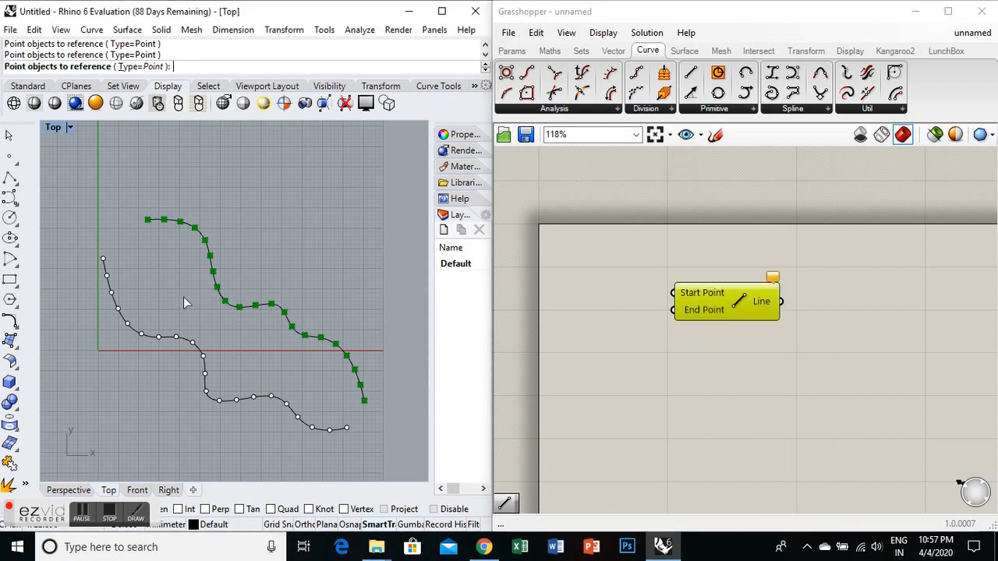
pyautogui.moveTo(86, 248); pyautogui.dragTo(179, 366)
pyautogui.moveTo(164, 308); pyautogui.dragTo(212, 427)
pyautogui.moveTo(218, 369); pyautogui.dragTo(308, 453)
pyautogui.moveTo(303, 398); pyautogui.dragTo(352, 461)
pyautogui.press('Return')
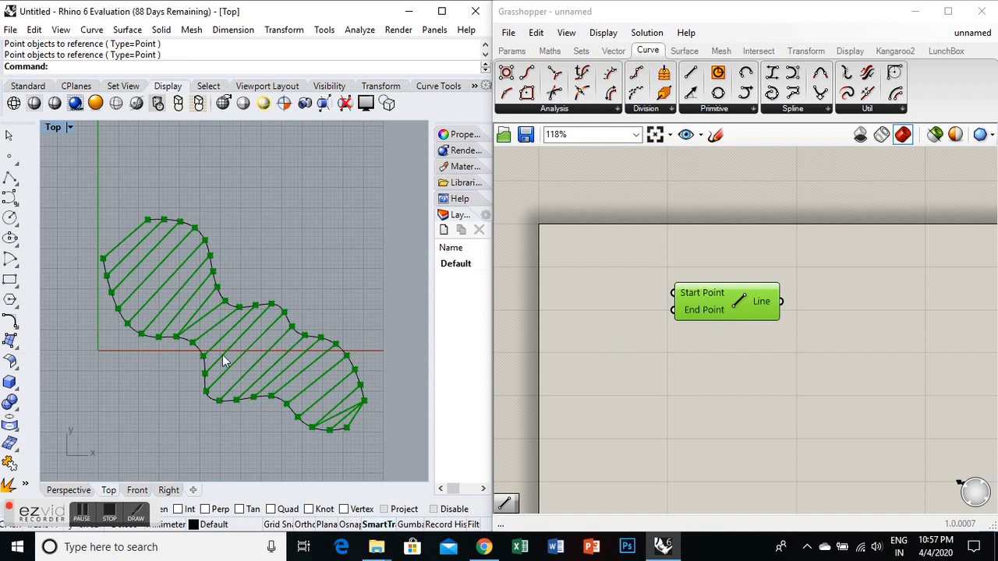
# - Delete the Line component from the Grasshopper canvas
pyautogui.moveTo(726, 304); pyautogui.dragTo(741, 346)
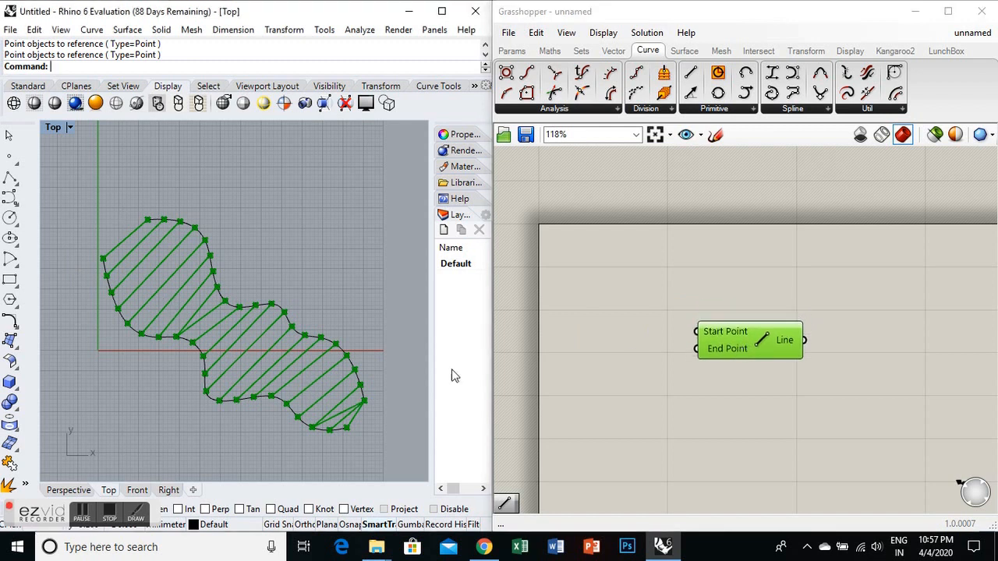
pyautogui.rightClick(715, 333)
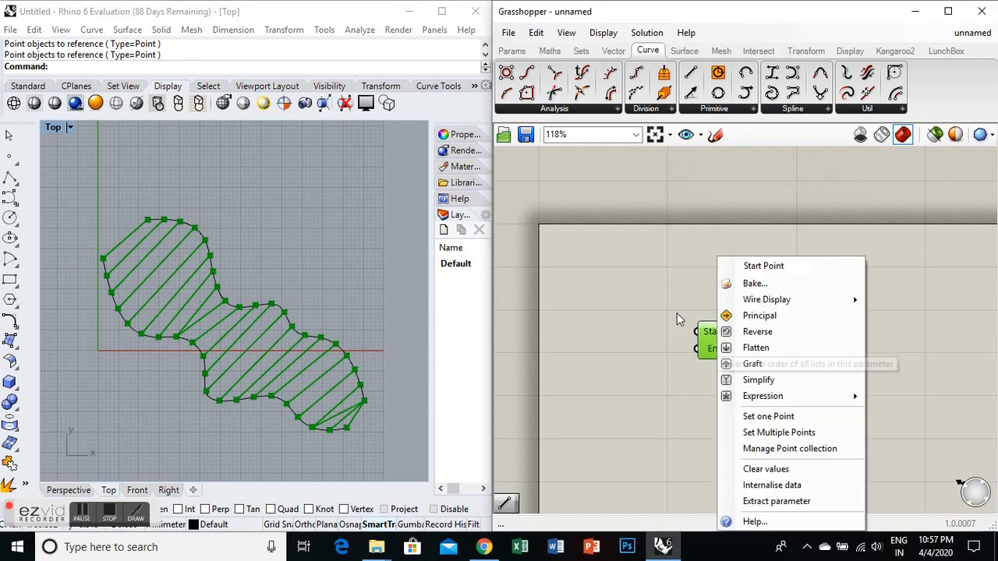
pyautogui.click(640, 333)
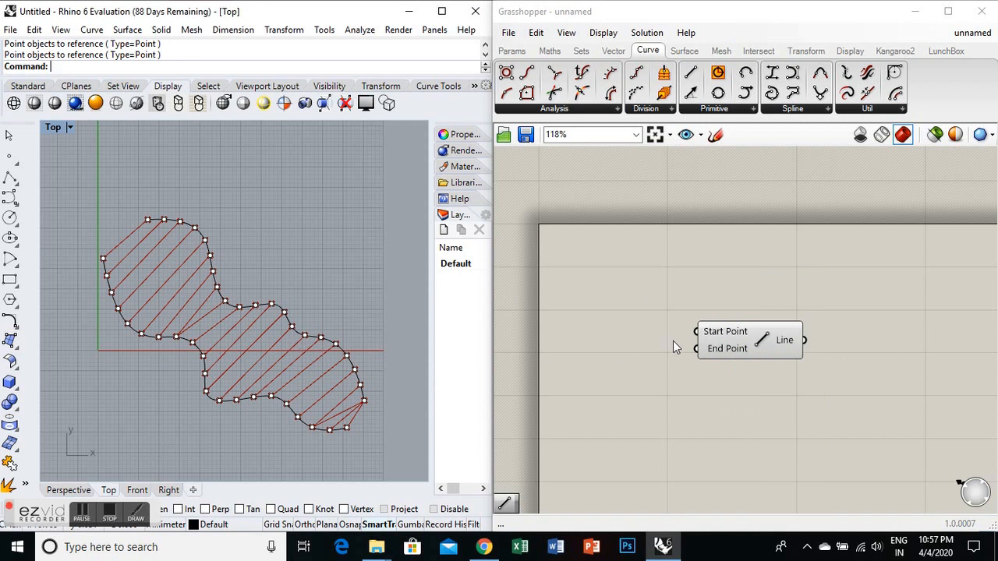
pyautogui.click(744, 344)
pyautogui.press('Delete')
pyautogui.click(223, 307)
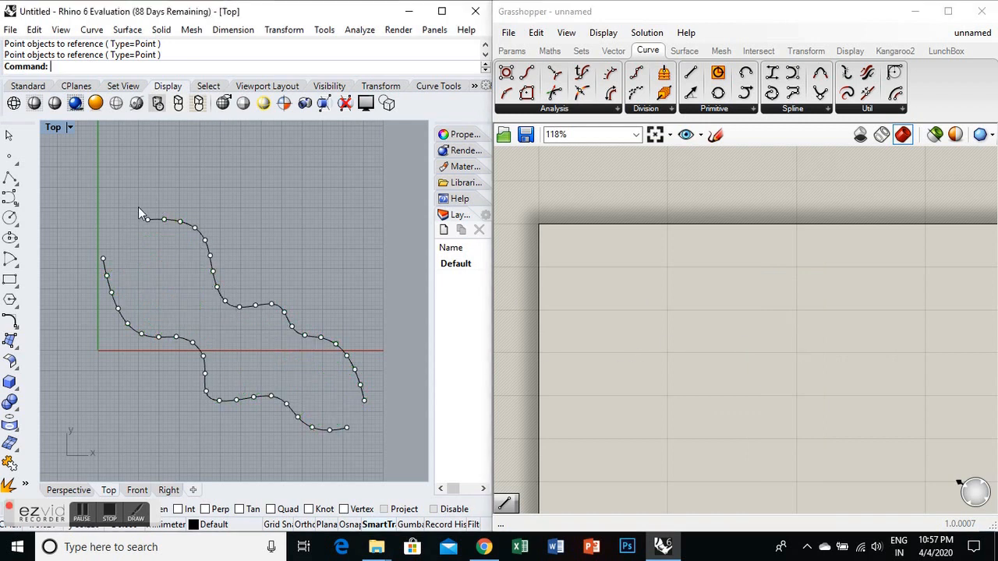
# - Delete all division points from both Rhino curves, keeping the curves themselves
pyautogui.moveTo(142, 205); pyautogui.dragTo(222, 296)
pyautogui.press('Delete')
pyautogui.moveTo(193, 220); pyautogui.dragTo(274, 340)
pyautogui.press('Delete')
pyautogui.moveTo(259, 253); pyautogui.dragTo(328, 369)
pyautogui.press('Delete')
pyautogui.moveTo(318, 332); pyautogui.dragTo(372, 438)
pyautogui.press('Delete')
pyautogui.moveTo(151, 316); pyautogui.dragTo(277, 443)
pyautogui.press('Delete')
pyautogui.moveTo(256, 357); pyautogui.dragTo(333, 469)
pyautogui.press('Delete')
pyautogui.moveTo(99, 234); pyautogui.dragTo(160, 378)
pyautogui.press('Delete')
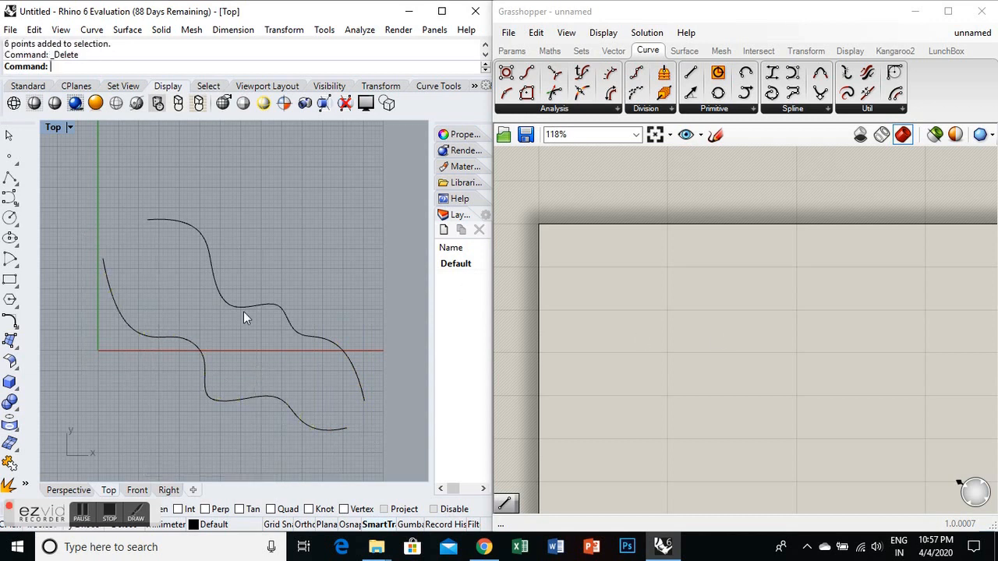
# - Add a Divide Curve component and place it in the upper middle of the Grasshopper canvas
pyautogui.doubleClick(639, 284)
pyautogui.write('div')
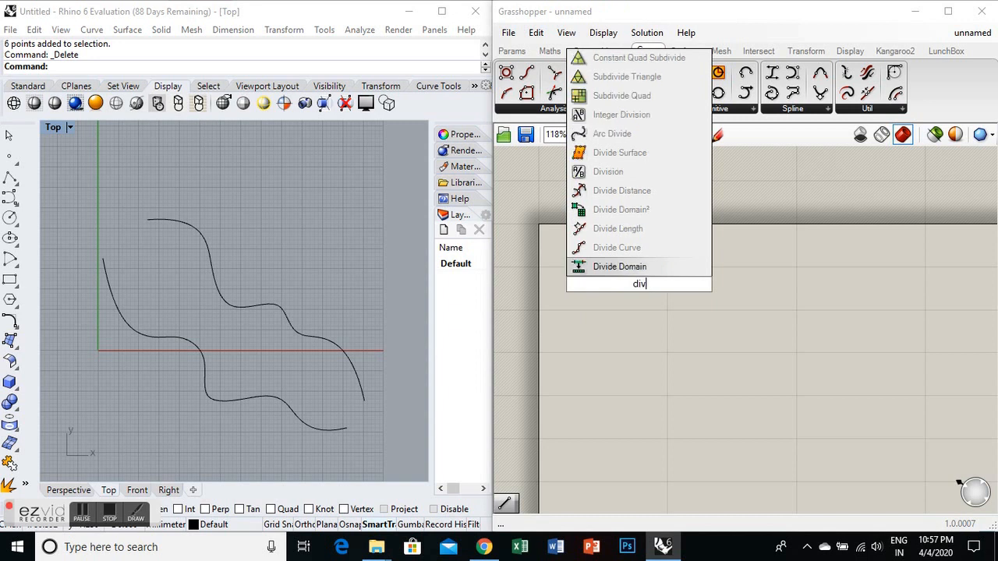
pyautogui.write('ide')
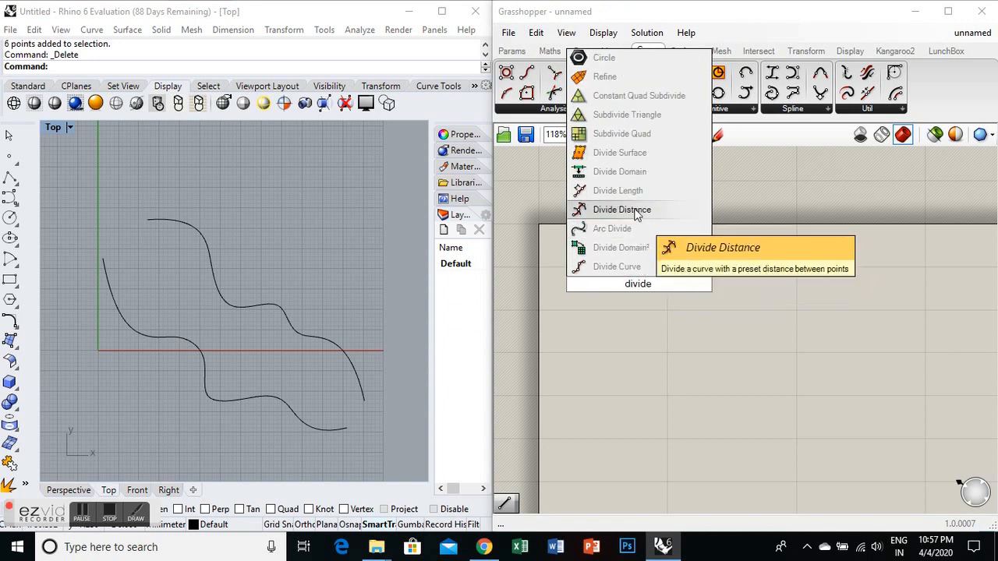
pyautogui.click(624, 266)
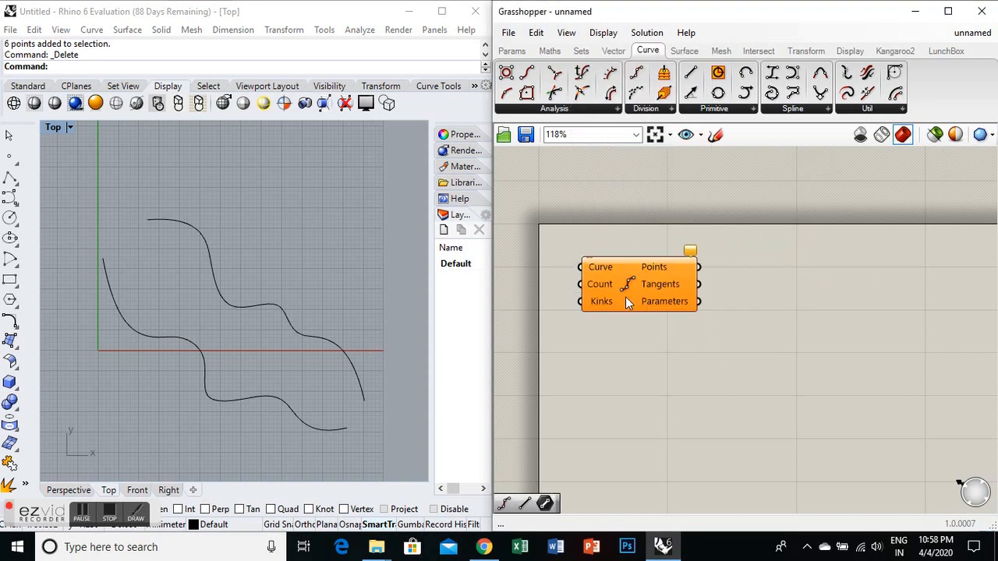
pyautogui.moveTo(624, 299); pyautogui.dragTo(705, 291)
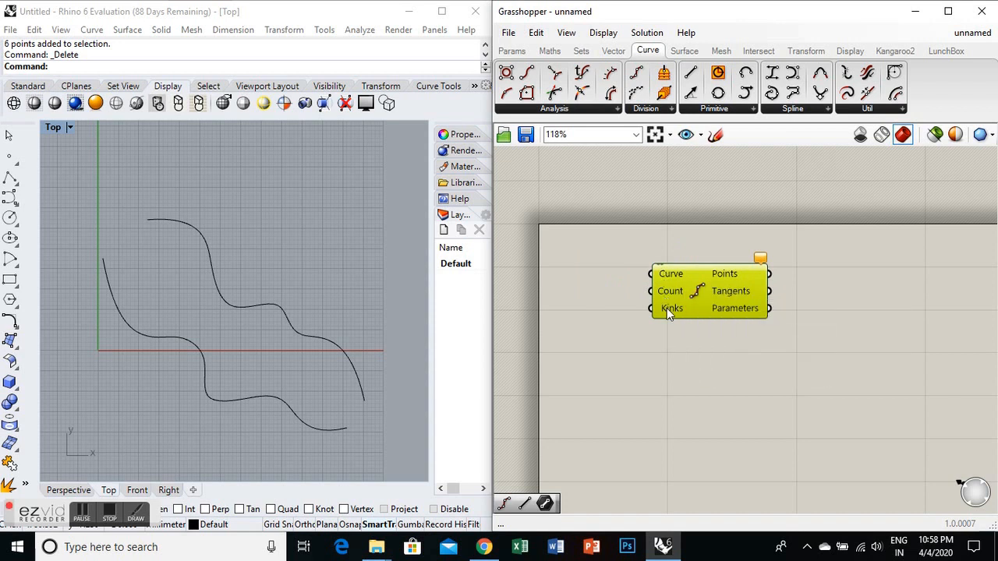
pyautogui.moveTo(681, 290); pyautogui.dragTo(730, 310)
# - Reference the upper Rhino curve as the Divide Curve component's Curve input and clear the selection
pyautogui.rightClick(712, 293)
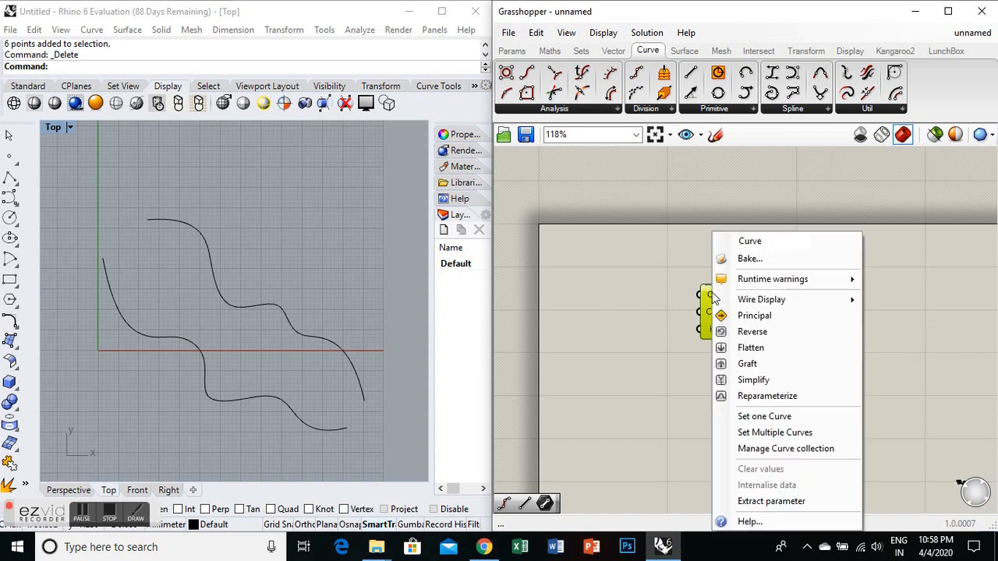
pyautogui.click(764, 416)
pyautogui.click(320, 341)
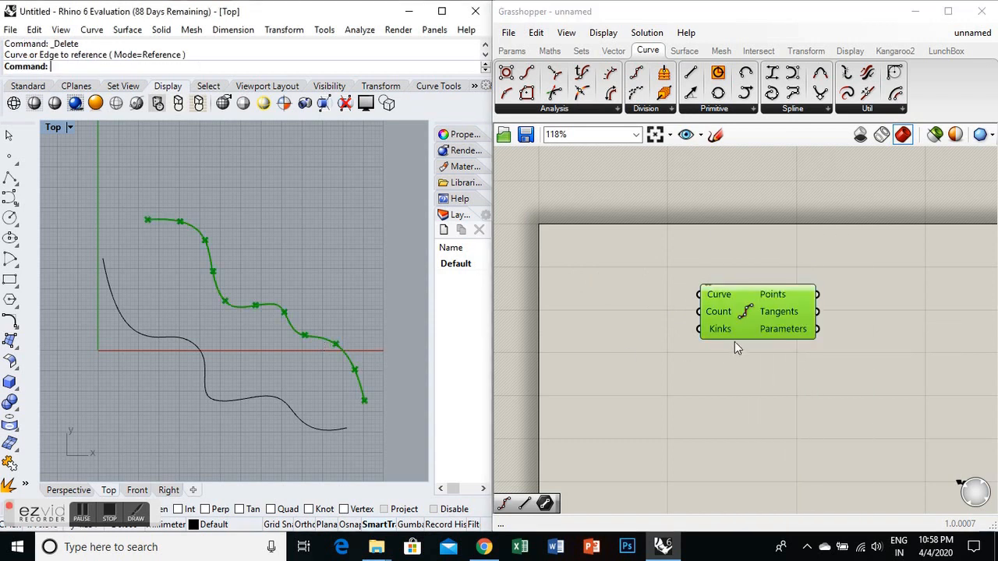
pyautogui.rightClick(715, 374)
pyautogui.click(635, 352)
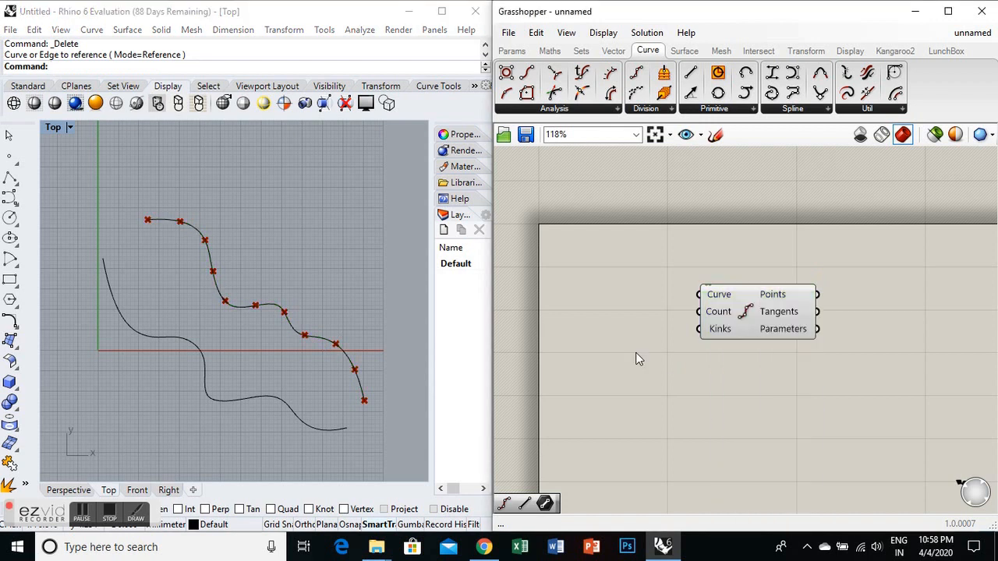
# - Add a second Divide Curve component and place it below the first one
pyautogui.doubleClick(636, 352)
pyautogui.write('di')
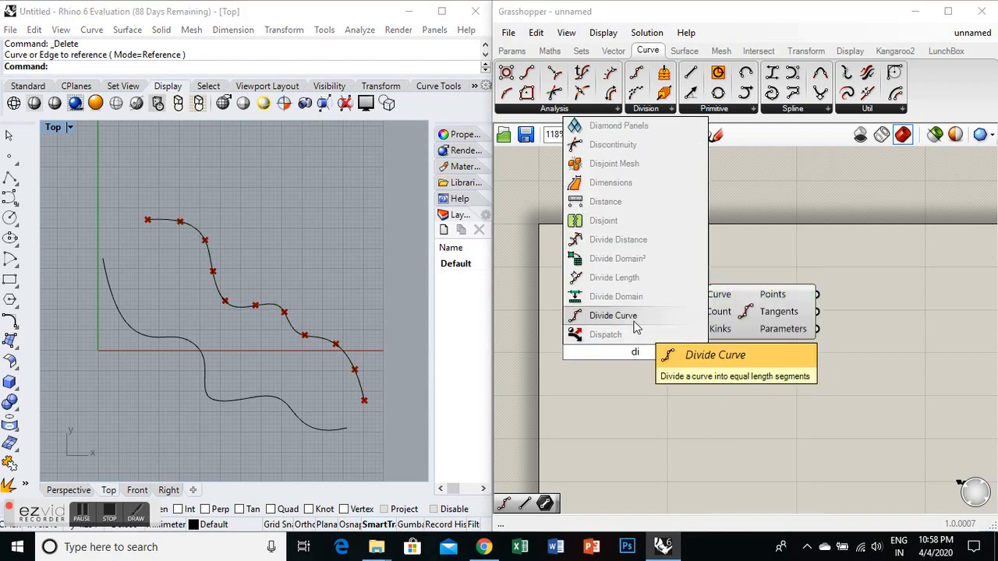
pyautogui.click(635, 322)
pyautogui.moveTo(636, 327); pyautogui.dragTo(702, 406)
pyautogui.moveTo(752, 416); pyautogui.dragTo(745, 416)
# - Reference the lower Rhino curve as the second Divide Curve's Curve input and align the component beneath the first
pyautogui.rightClick(727, 400)
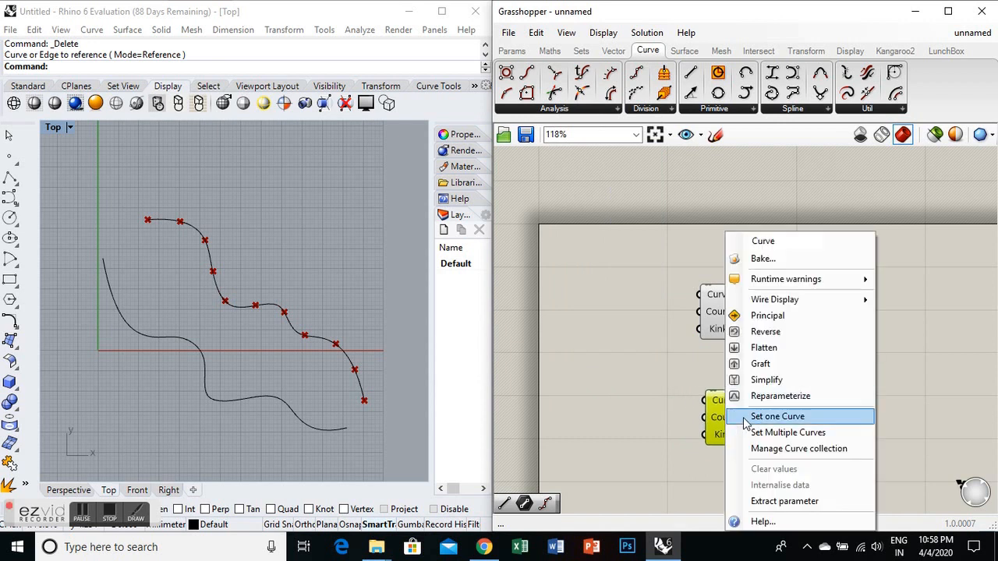
pyautogui.click(757, 414)
pyautogui.click(288, 414)
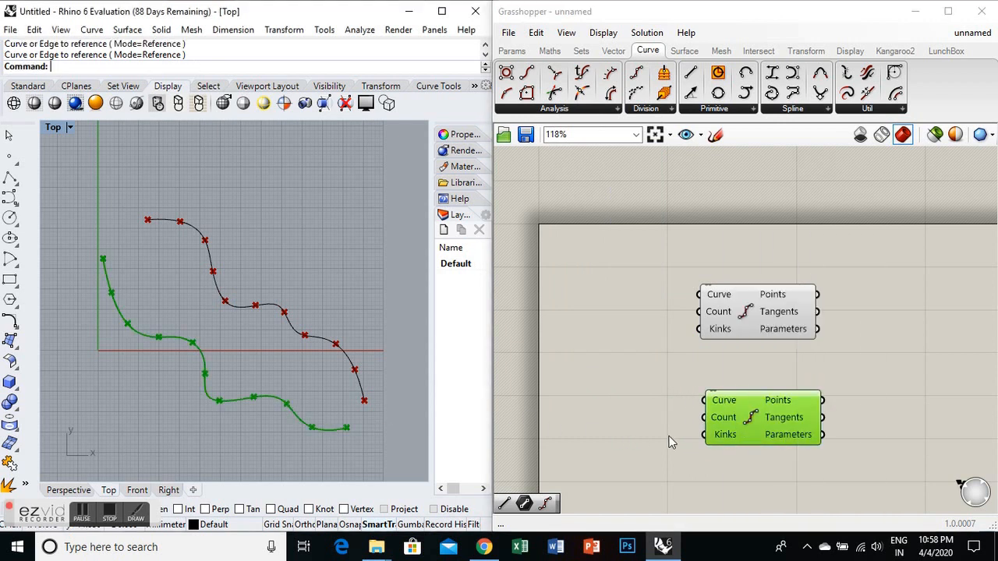
pyautogui.press('Return')
pyautogui.click(724, 422)
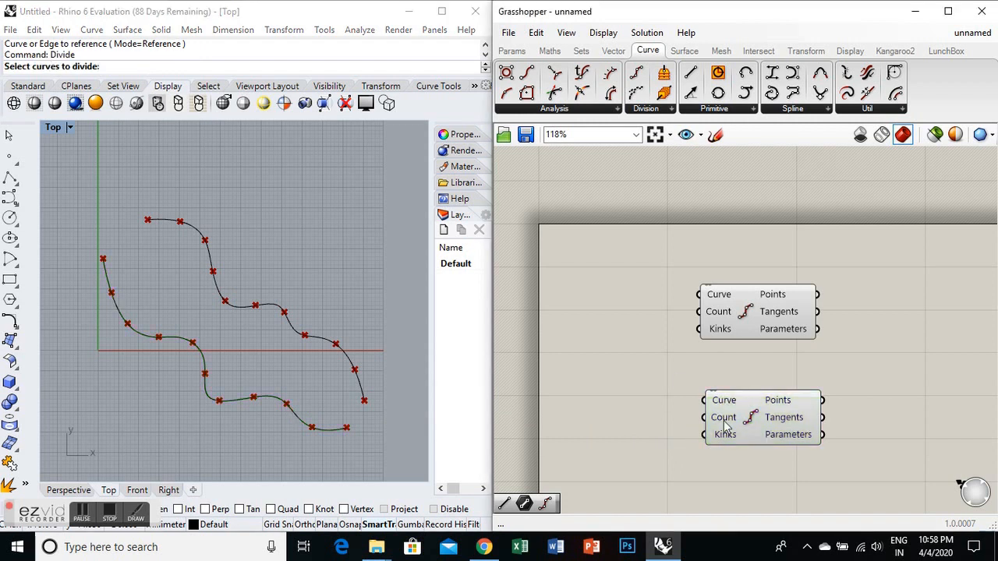
pyautogui.moveTo(762, 422); pyautogui.dragTo(754, 421)
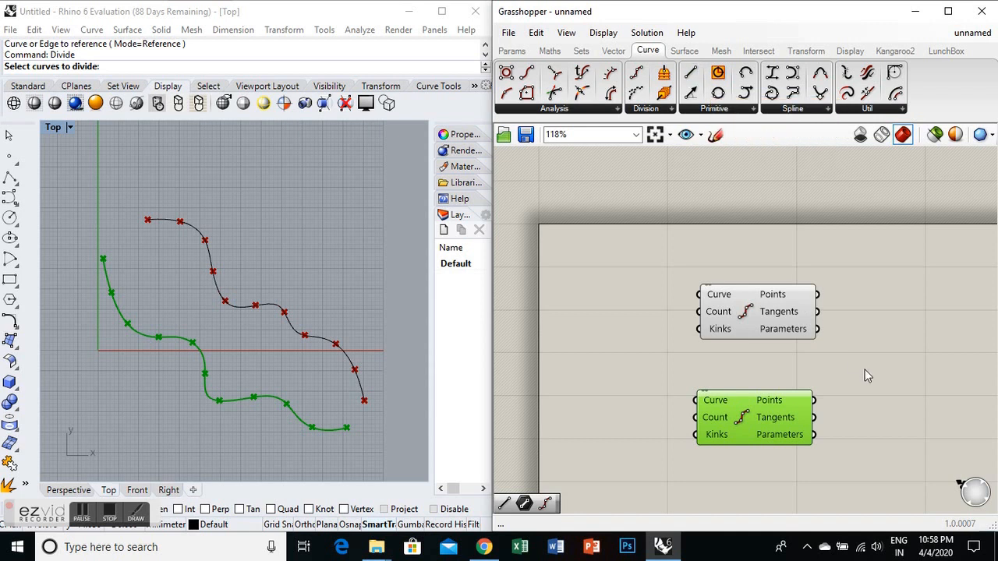
# - Add a Line component and wire the upper Divide Curve's Points to Start Point and the lower one's Points to End Point
pyautogui.doubleClick(912, 373)
pyautogui.write('line')
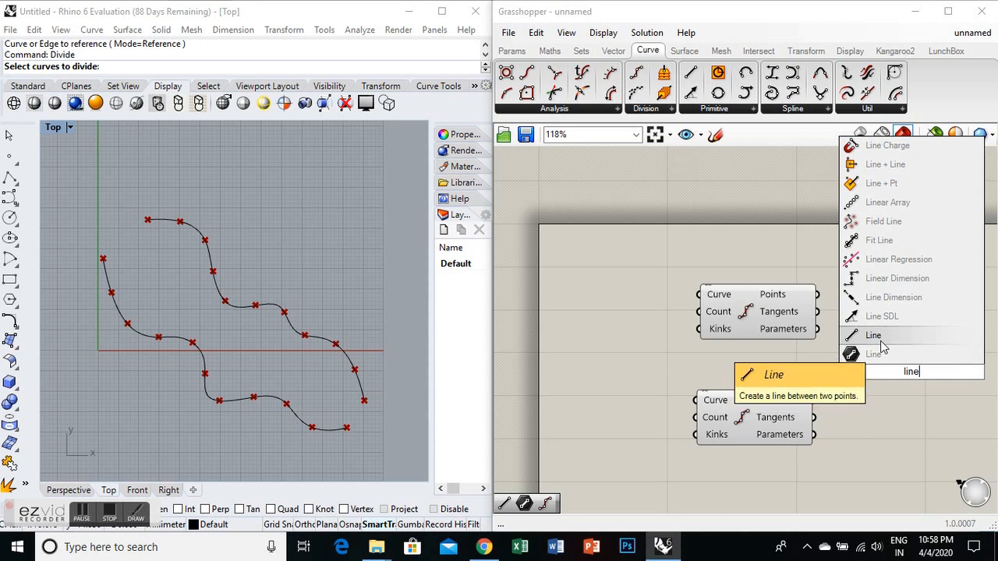
pyautogui.click(878, 336)
pyautogui.moveTo(878, 380); pyautogui.dragTo(885, 366)
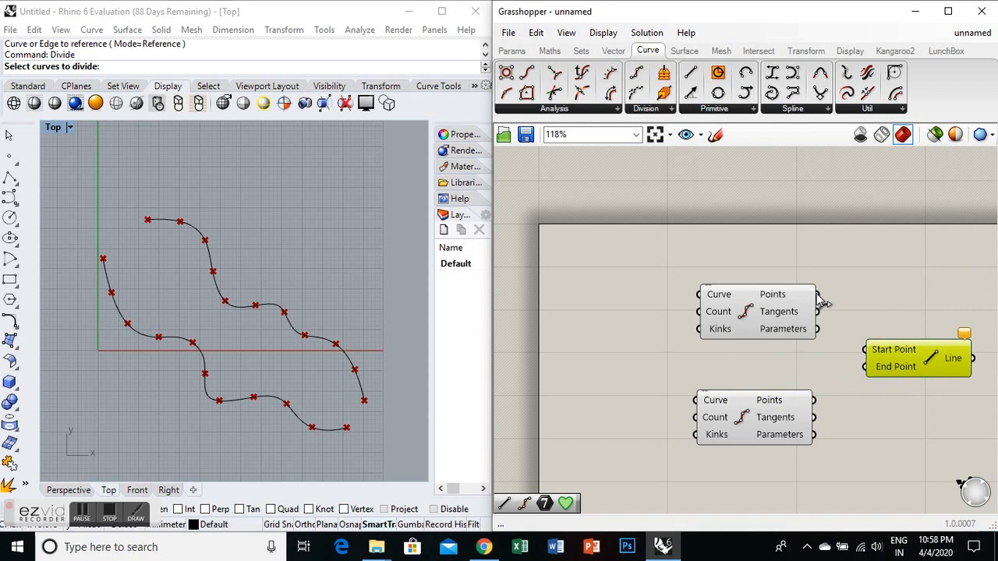
pyautogui.moveTo(821, 300); pyautogui.dragTo(869, 353)
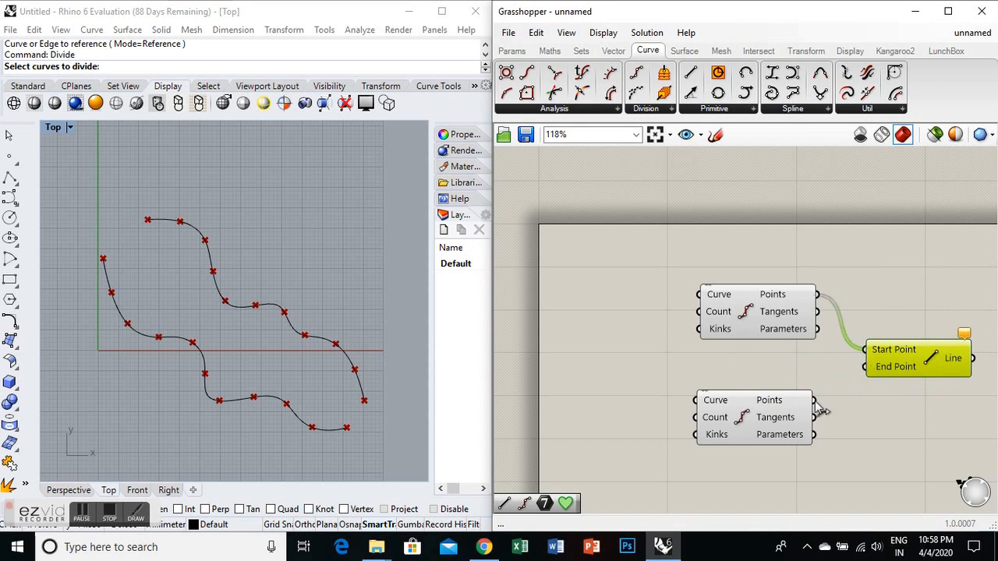
pyautogui.moveTo(831, 400); pyautogui.dragTo(865, 366)
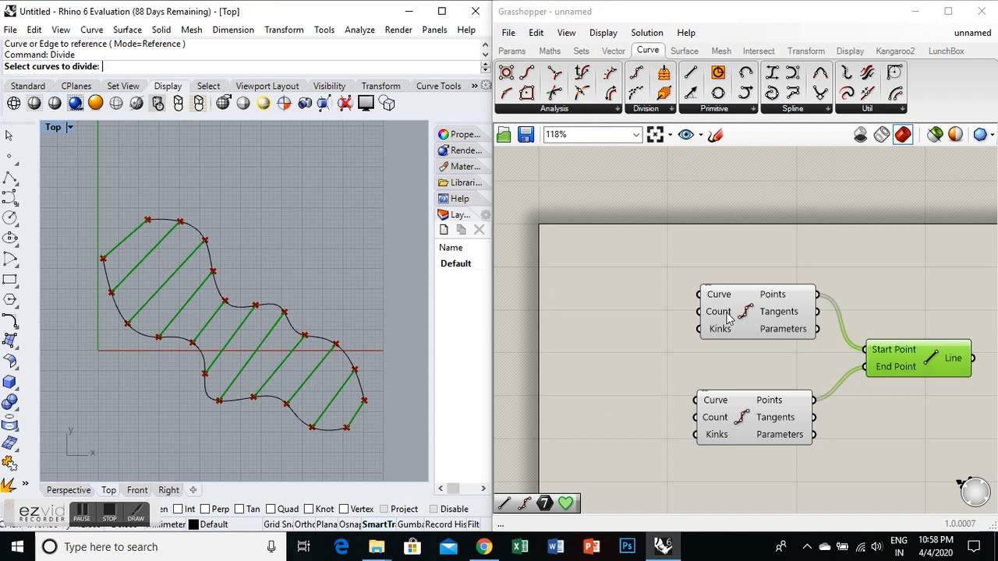
# - Set the upper Divide Curve's Count to 20
pyautogui.moveTo(727, 317)
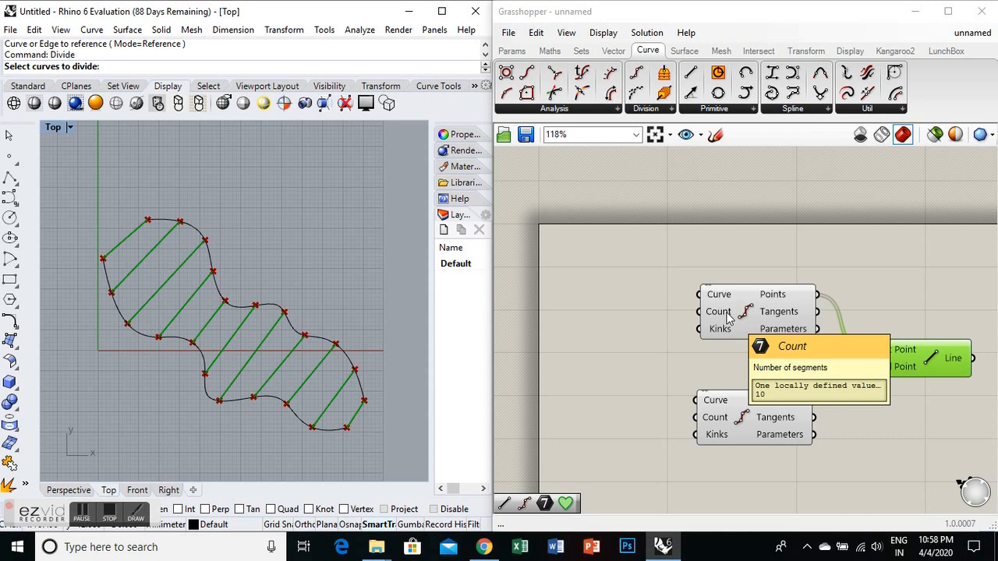
pyautogui.rightClick(727, 318)
pyautogui.moveTo(733, 417)
pyautogui.moveTo(598, 419); pyautogui.dragTo(537, 423)
pyautogui.write('20')
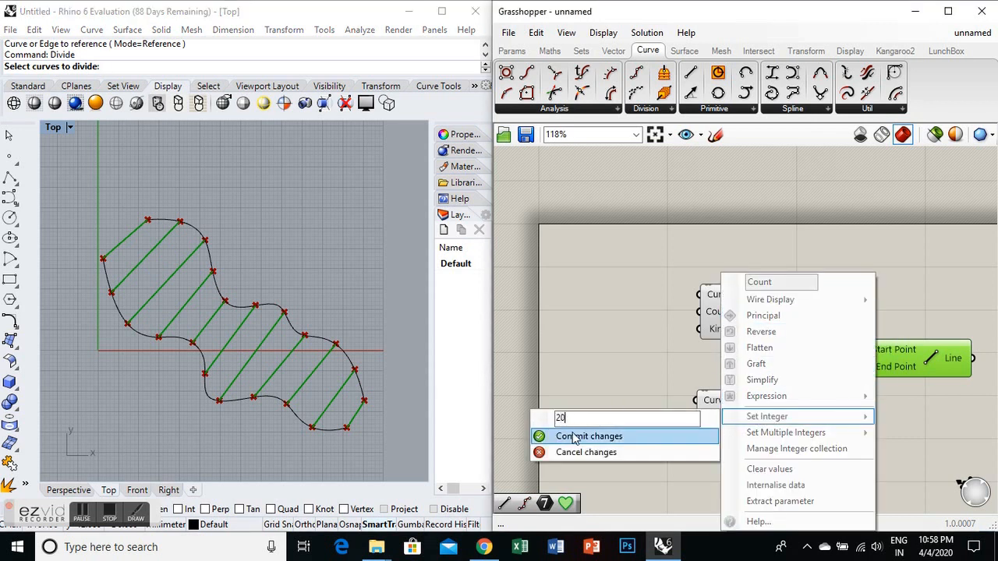
pyautogui.click(572, 433)
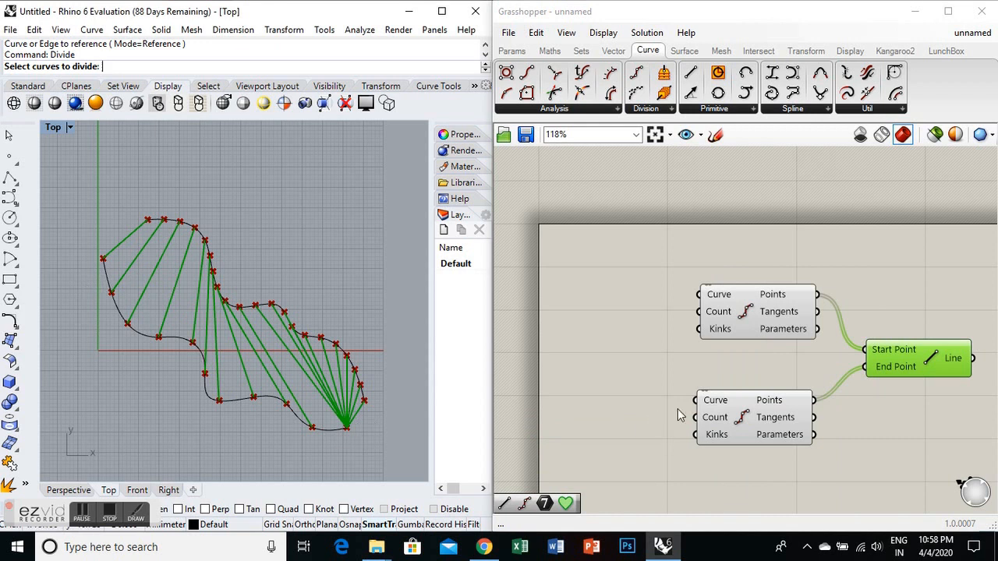
# - Set the lower Divide Curve's Count to 20
pyautogui.rightClick(708, 419)
pyautogui.moveTo(733, 419)
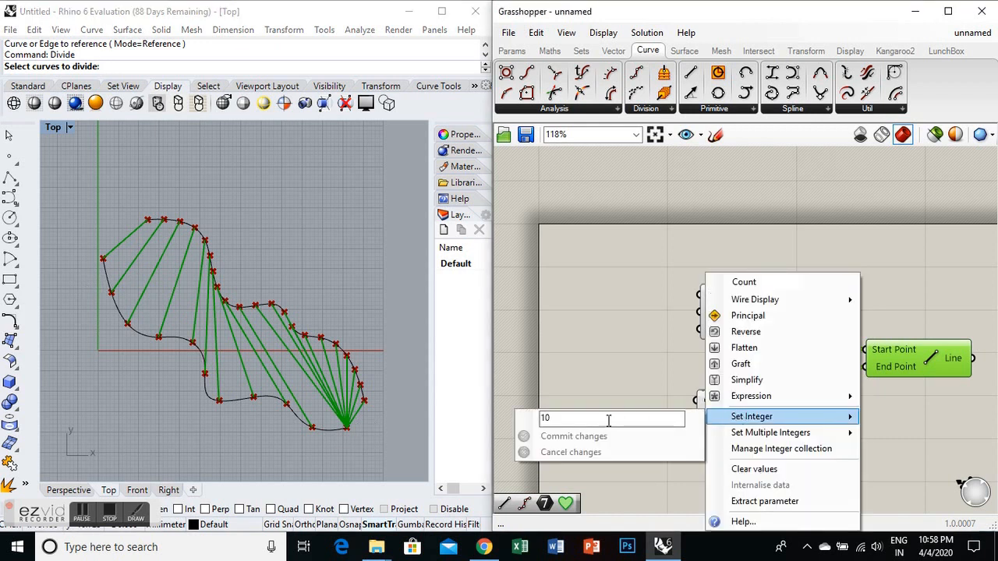
pyautogui.moveTo(609, 420); pyautogui.dragTo(536, 425)
pyautogui.write('20')
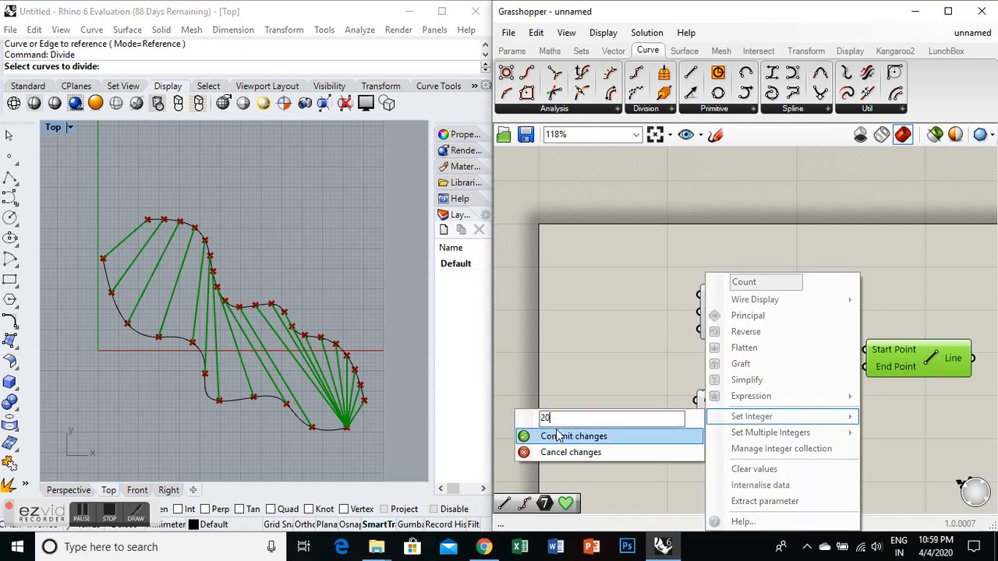
pyautogui.click(559, 435)
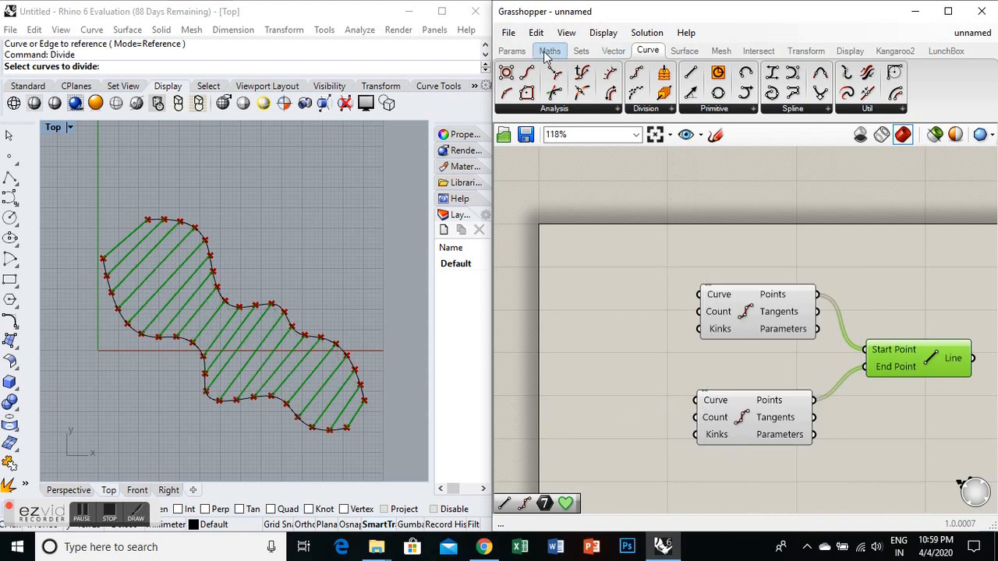
# - Add an Integer parameter beside the Divide Curve components and connect it to both Count inputs
pyautogui.click(511, 51)
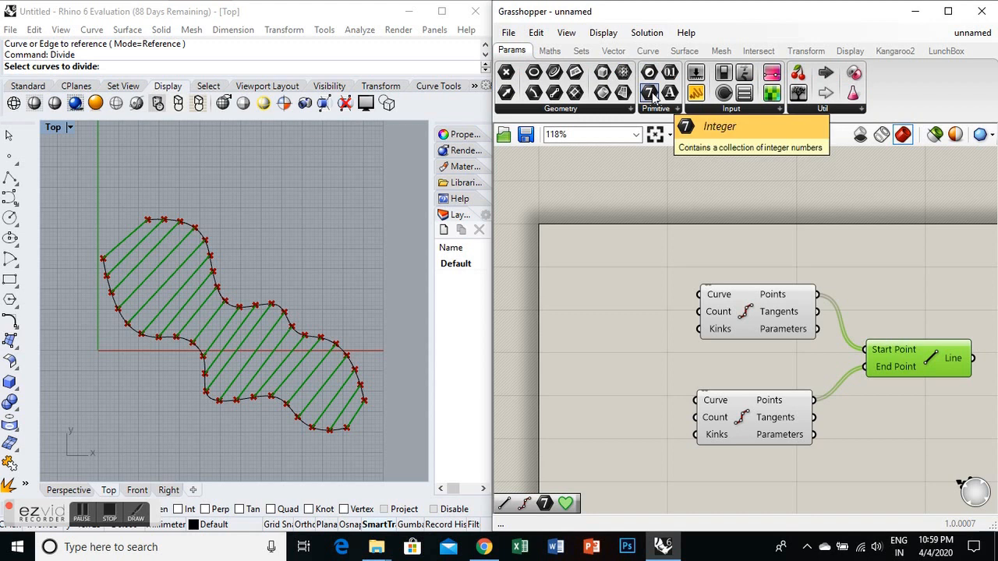
pyautogui.moveTo(654, 93); pyautogui.dragTo(688, 332)
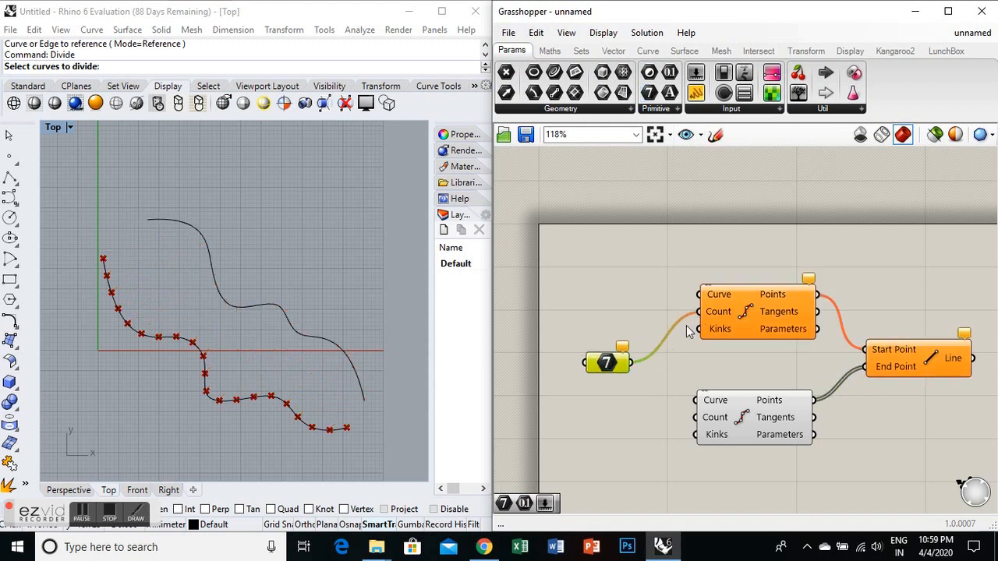
pyautogui.moveTo(631, 362); pyautogui.dragTo(695, 418)
pyautogui.moveTo(608, 365); pyautogui.dragTo(599, 374)
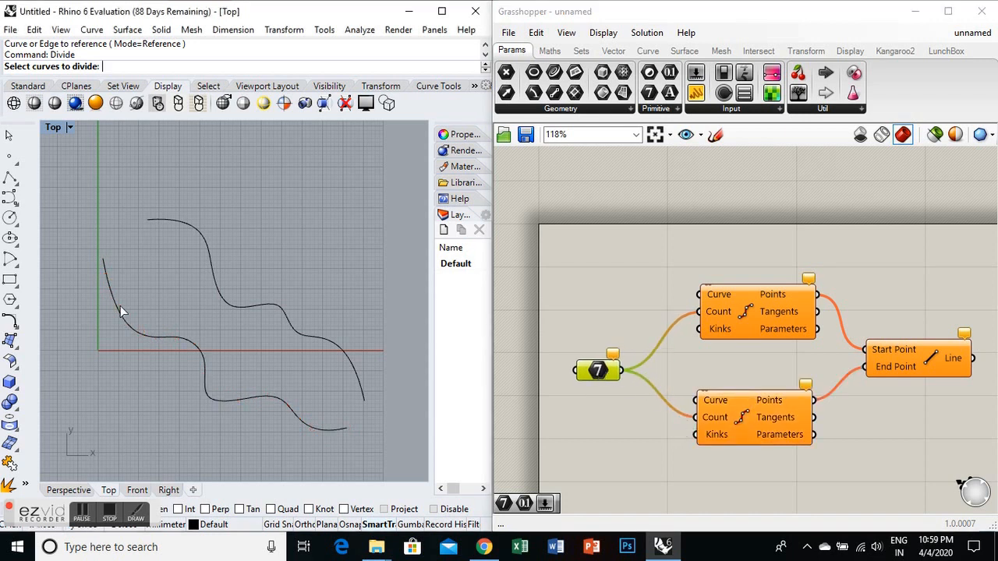
# - Set the Integer parameter's value to 20
pyautogui.rightClick(600, 372)
pyautogui.moveTo(649, 421)
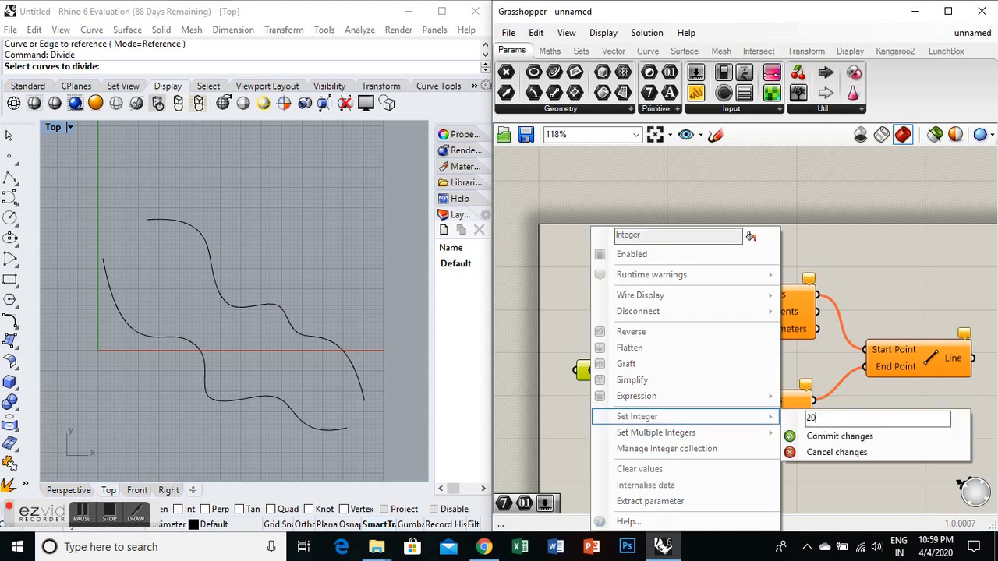
pyautogui.click(839, 438)
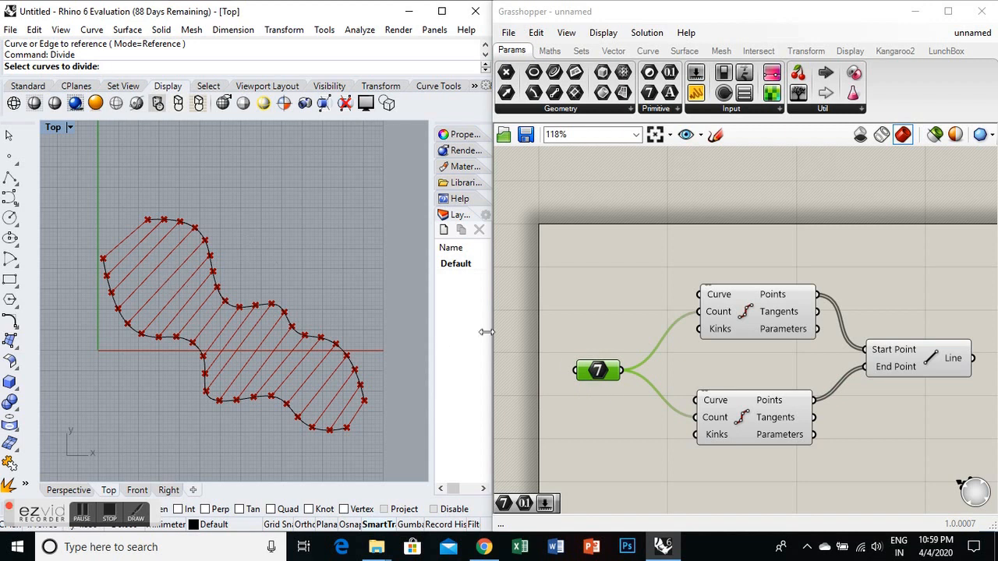
# - Move the Integer parameter upward and add a Number Slider below it
pyautogui.click(595, 369)
pyautogui.moveTo(595, 368); pyautogui.dragTo(592, 323)
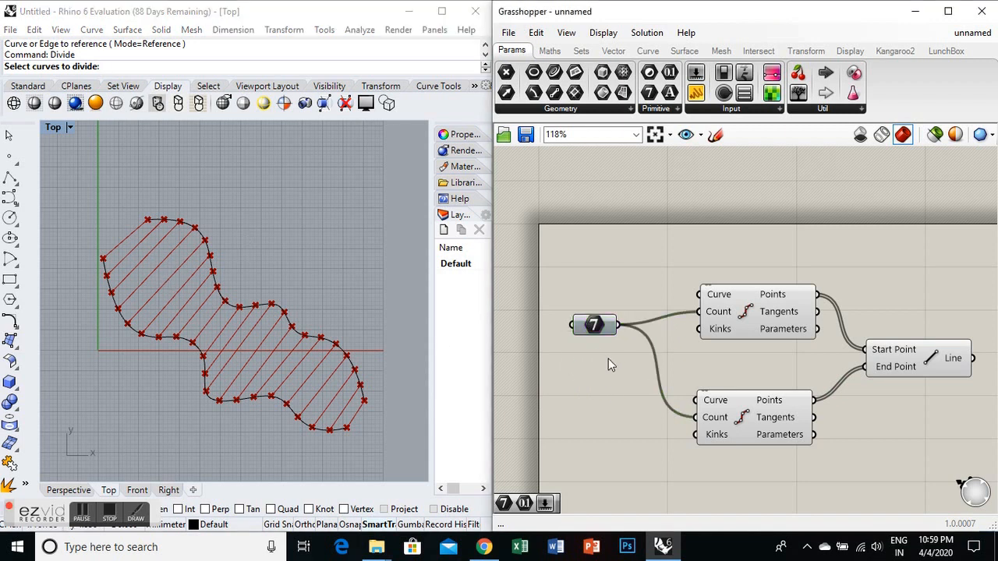
pyautogui.doubleClick(608, 359)
pyautogui.write('number')
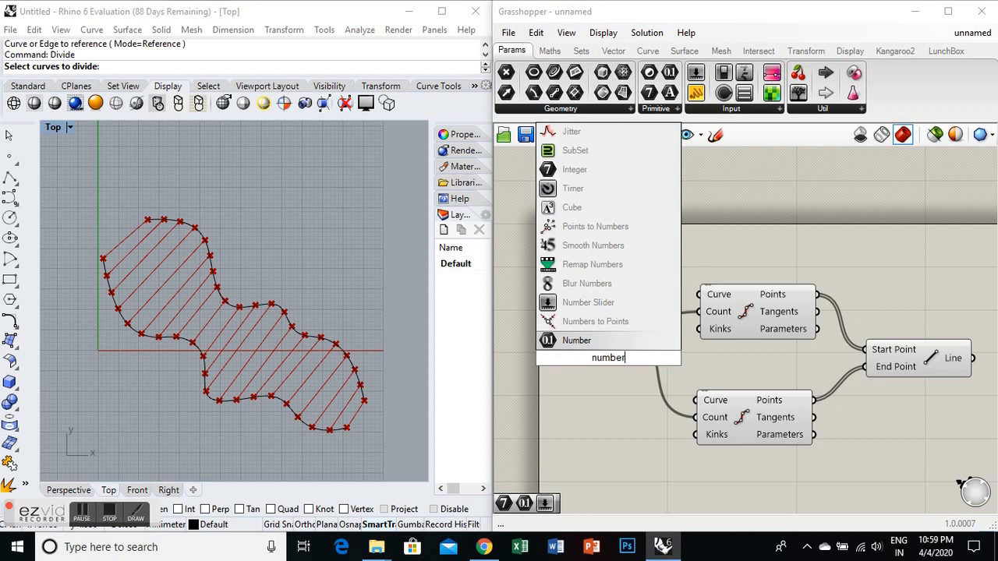
pyautogui.click(612, 308)
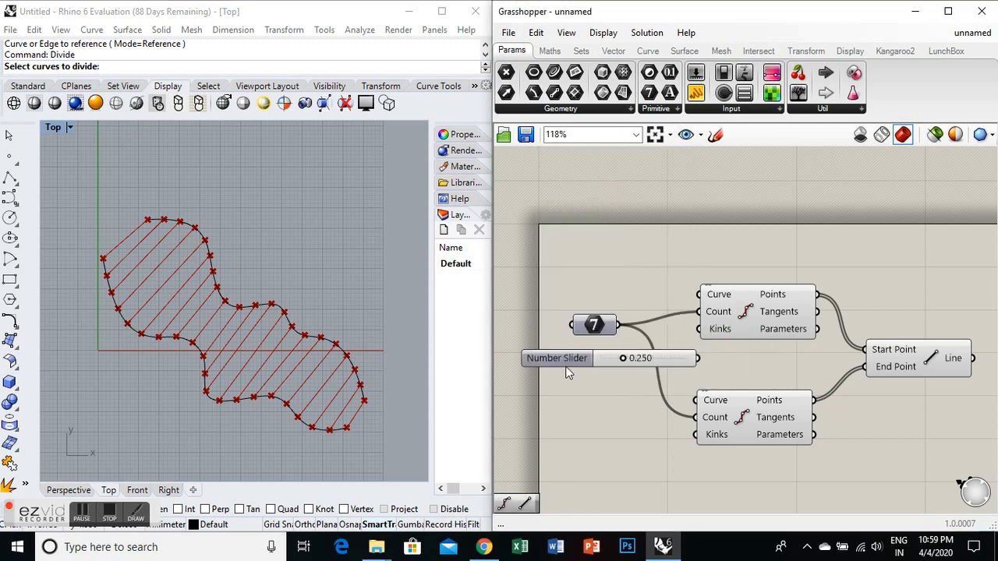
pyautogui.moveTo(624, 360); pyautogui.dragTo(659, 377)
# - Configure the Number Slider for integer numbers with a minimum of 1 and a maximum of 100
pyautogui.rightClick(623, 359)
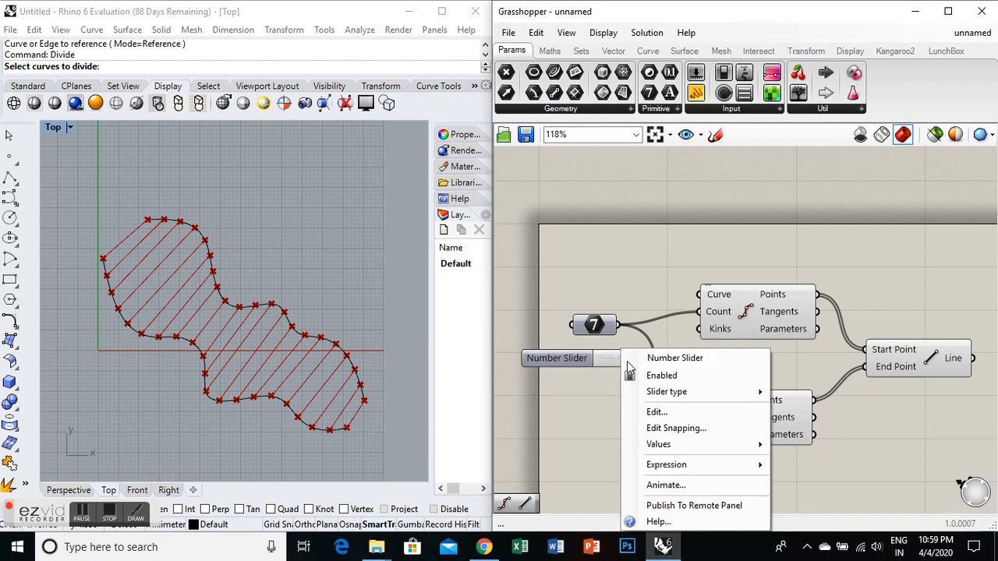
pyautogui.click(654, 412)
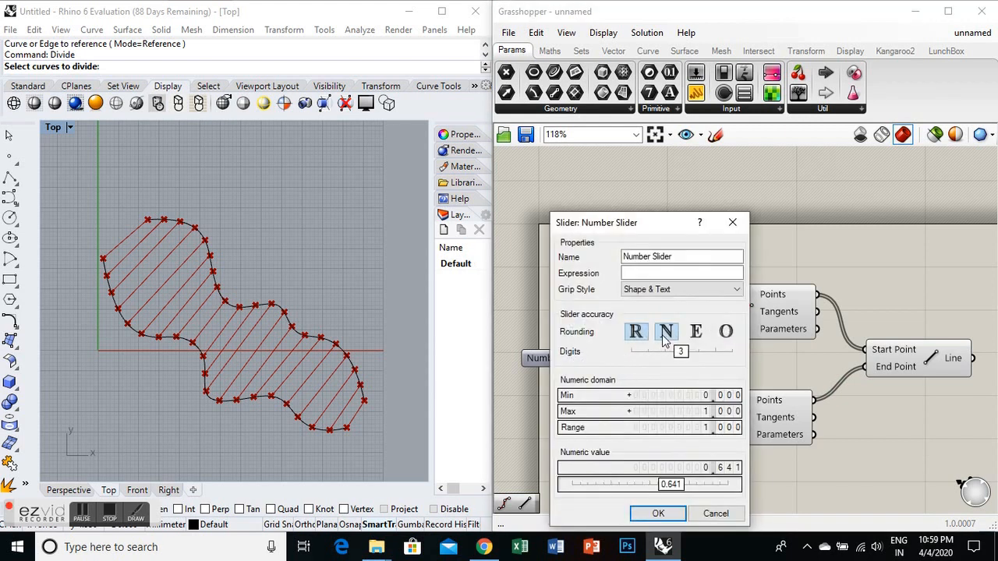
pyautogui.click(665, 334)
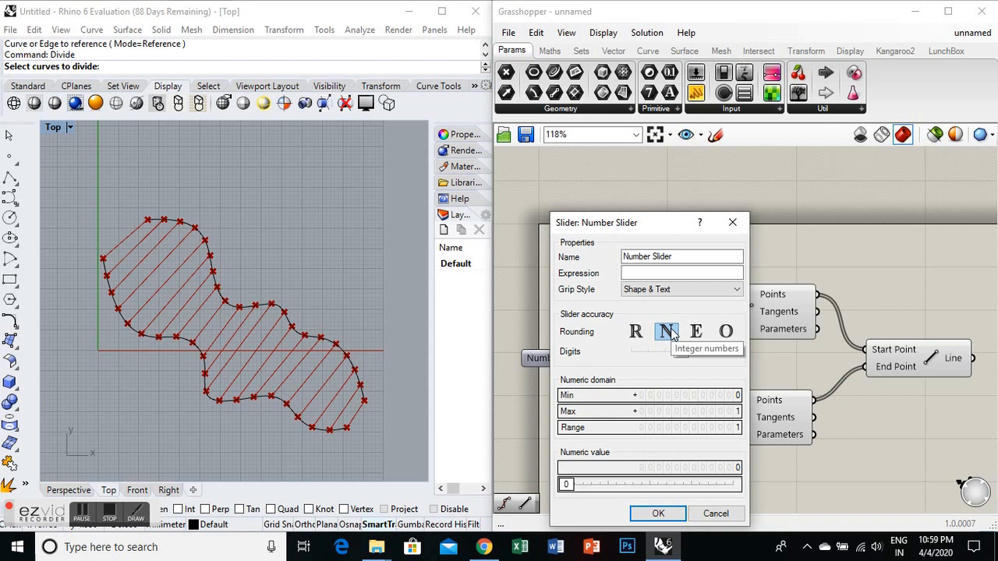
pyautogui.doubleClick(737, 396)
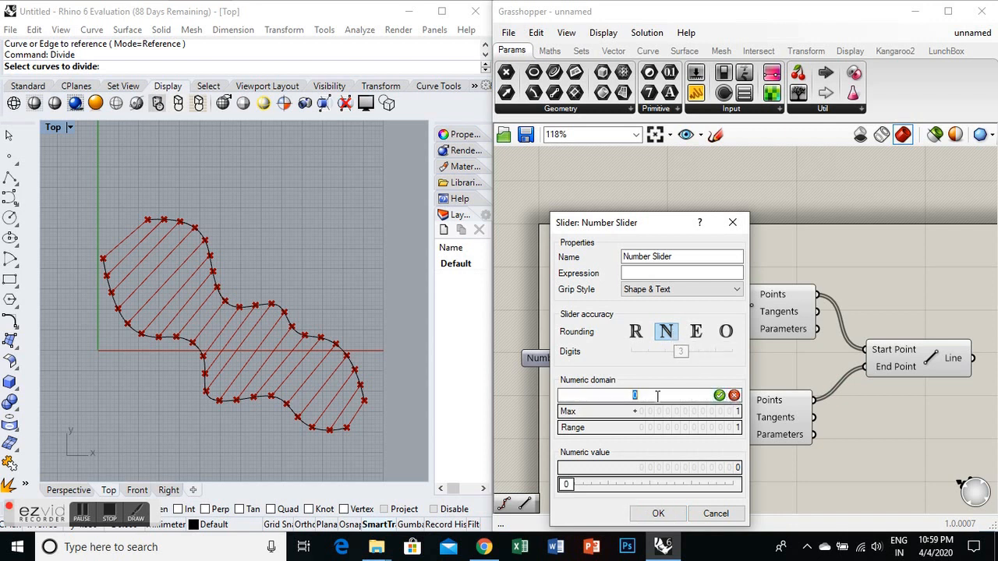
pyautogui.write('1')
pyautogui.press('Return')
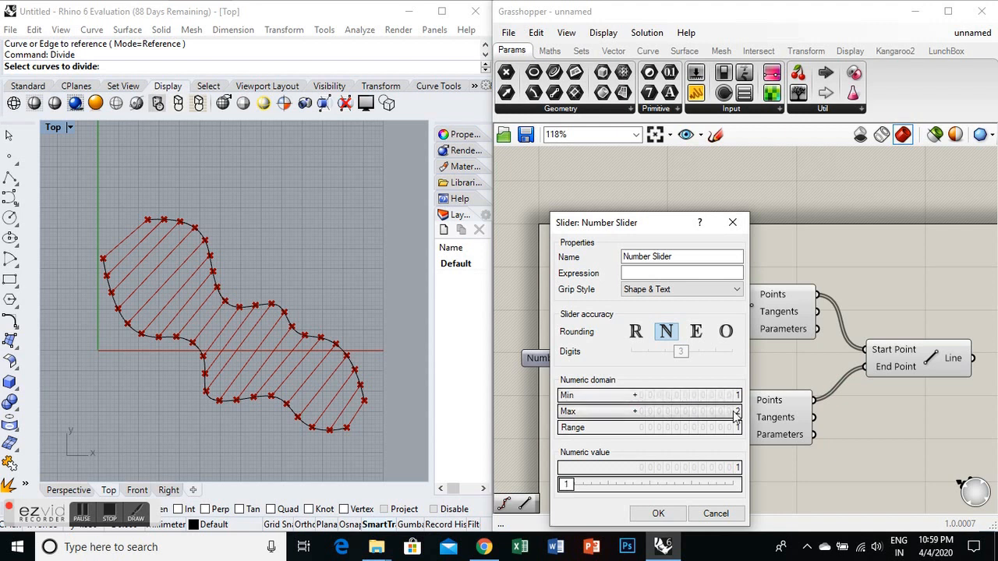
pyautogui.doubleClick(663, 412)
pyautogui.write('100')
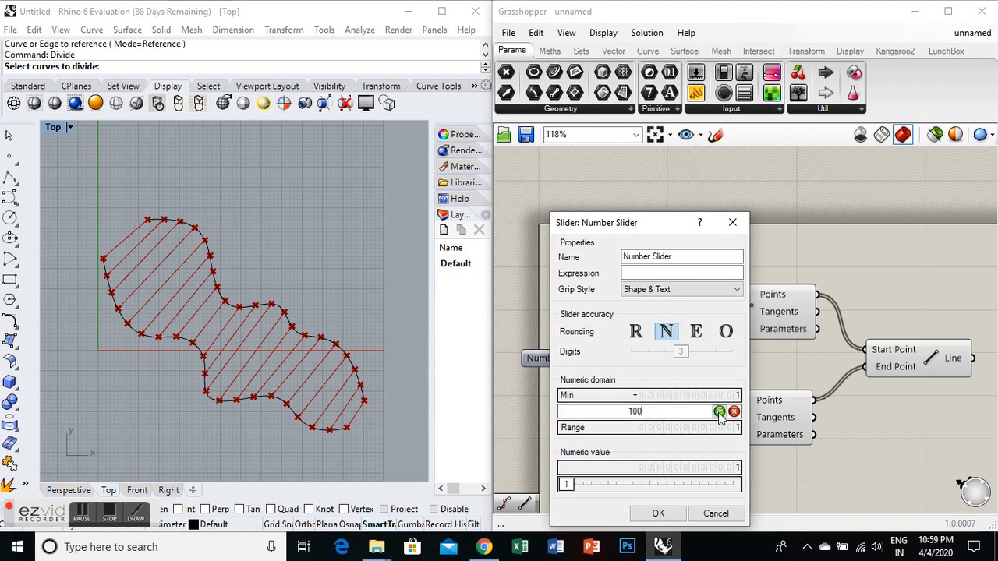
pyautogui.click(719, 411)
pyautogui.click(637, 513)
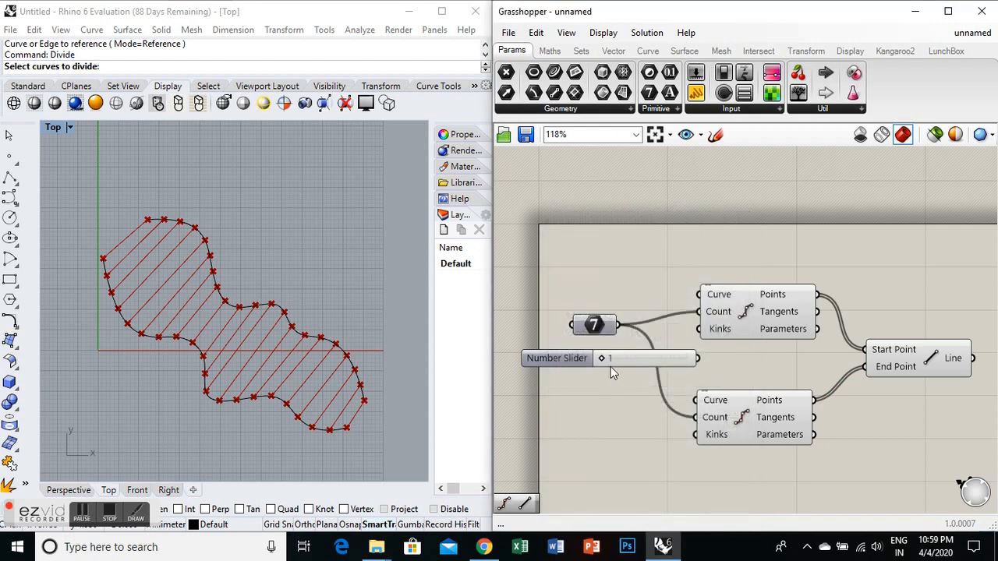
# - Set the Number Slider to 22 and connect it to both Divide Curve Count inputs in place of the Integer parameter
pyautogui.moveTo(618, 364); pyautogui.dragTo(610, 387)
pyautogui.moveTo(678, 388); pyautogui.dragTo(699, 312)
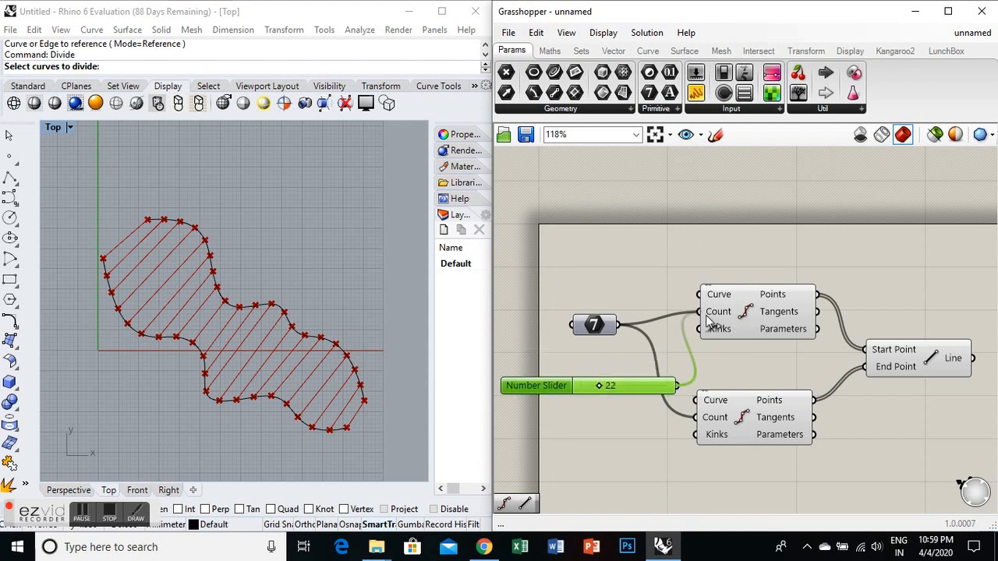
pyautogui.moveTo(675, 387); pyautogui.dragTo(693, 387)
pyautogui.moveTo(693, 425)
pyautogui.mouseDown()
pyautogui.moveTo(676, 417)
pyautogui.moveTo(697, 418)
pyautogui.mouseUp()
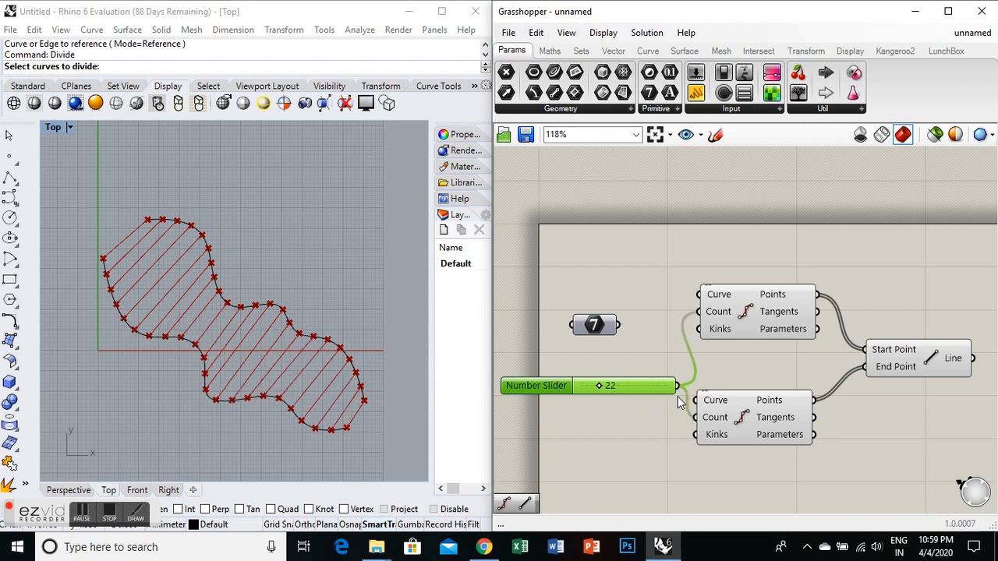
pyautogui.moveTo(639, 385); pyautogui.dragTo(590, 370)
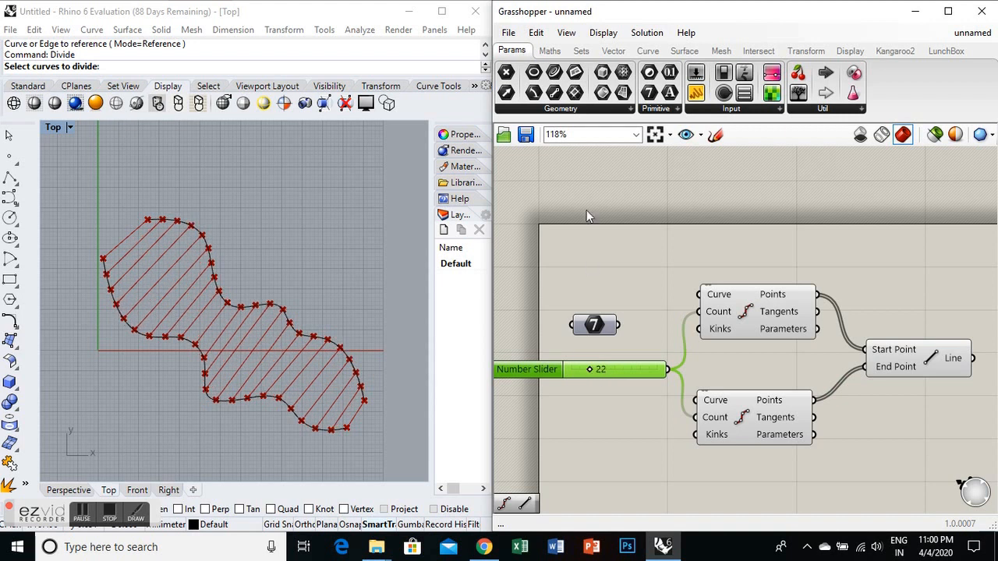
# - Delete the unused Integer parameter and shift the Number Slider closer to the Divide Curve components
pyautogui.click(600, 330)
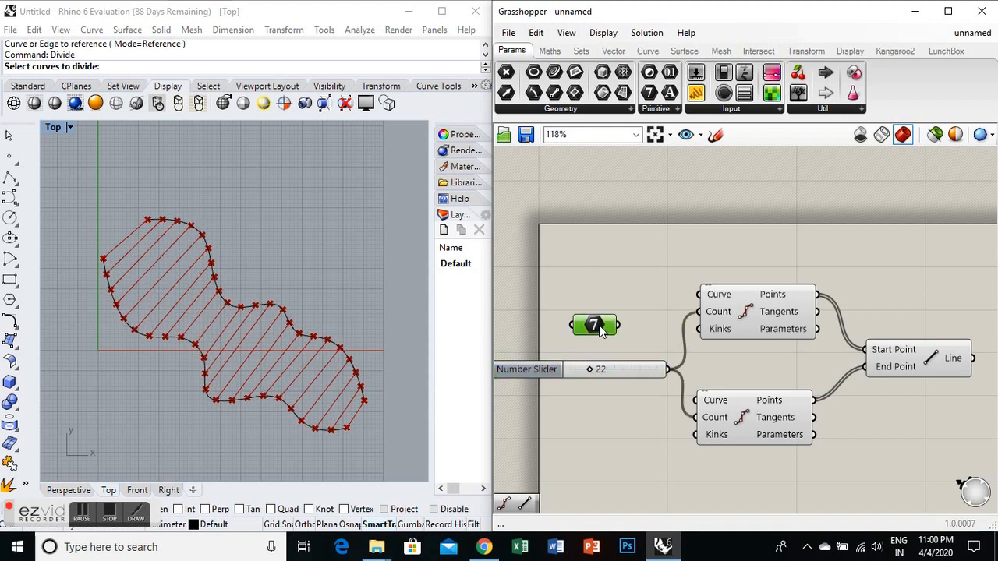
pyautogui.press('Delete')
pyautogui.moveTo(634, 370); pyautogui.dragTo(647, 372)
pyautogui.click(140, 256)
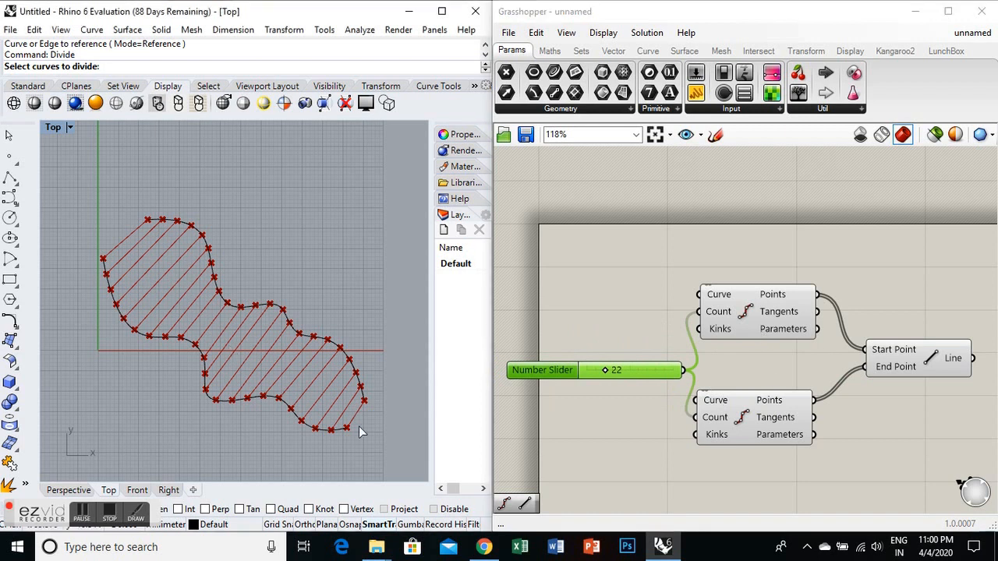
# - Switch Draw Icons off to show component names, and turn it back on
pyautogui.click(602, 33)
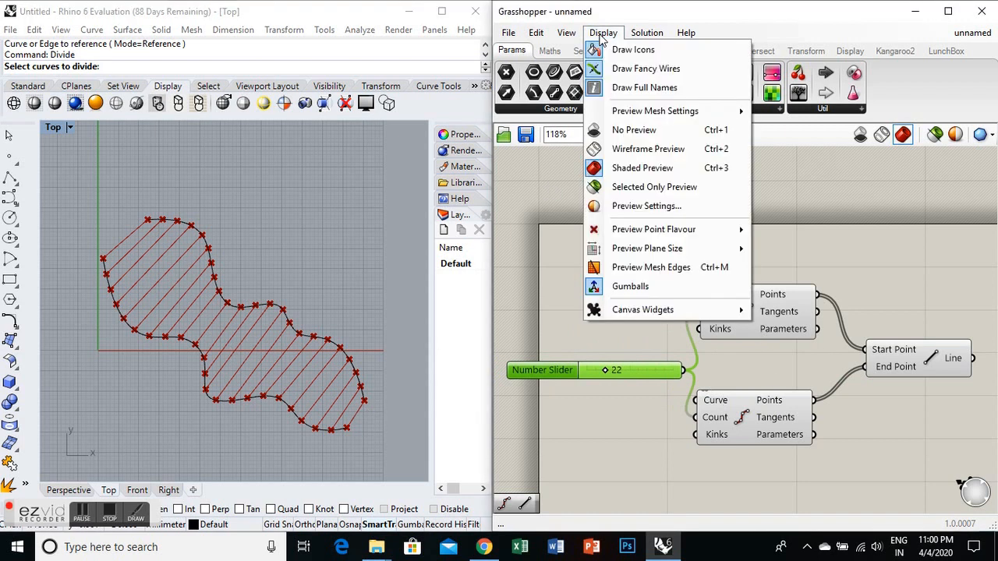
pyautogui.click(624, 50)
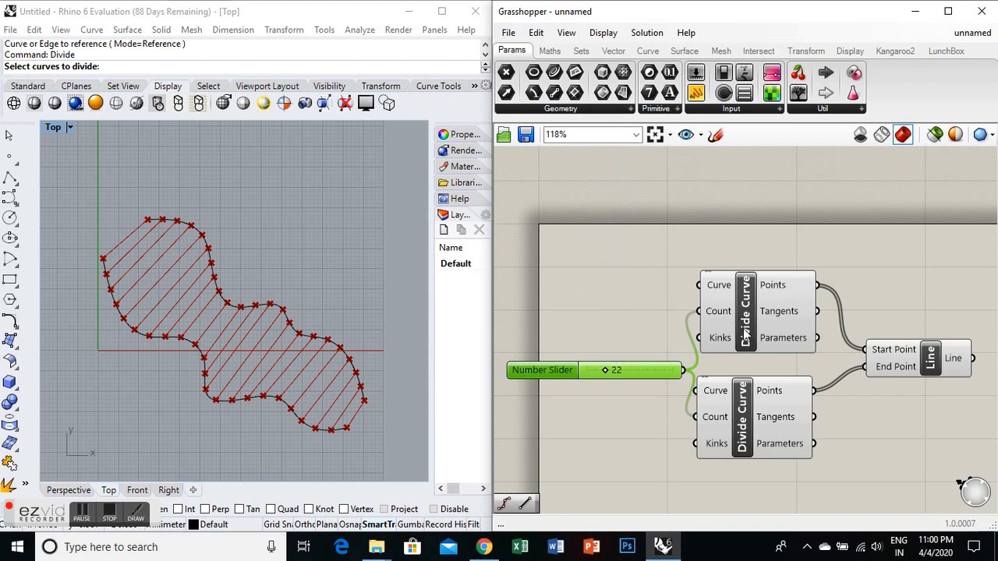
pyautogui.click(602, 32)
pyautogui.click(626, 51)
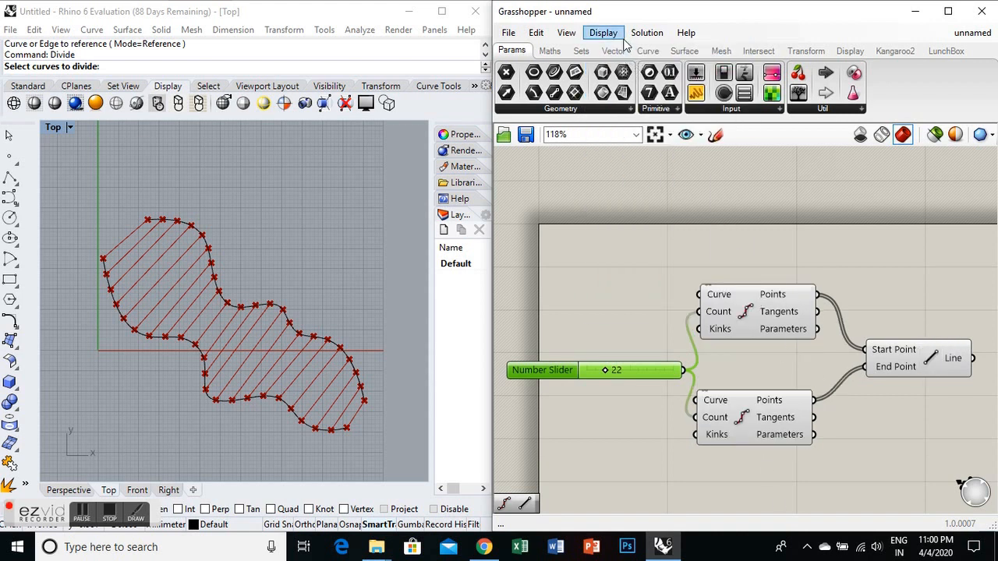
# - Switch Draw Fancy Wires off to compare the wire style, and turn it back on
pyautogui.click(603, 33)
pyautogui.click(619, 72)
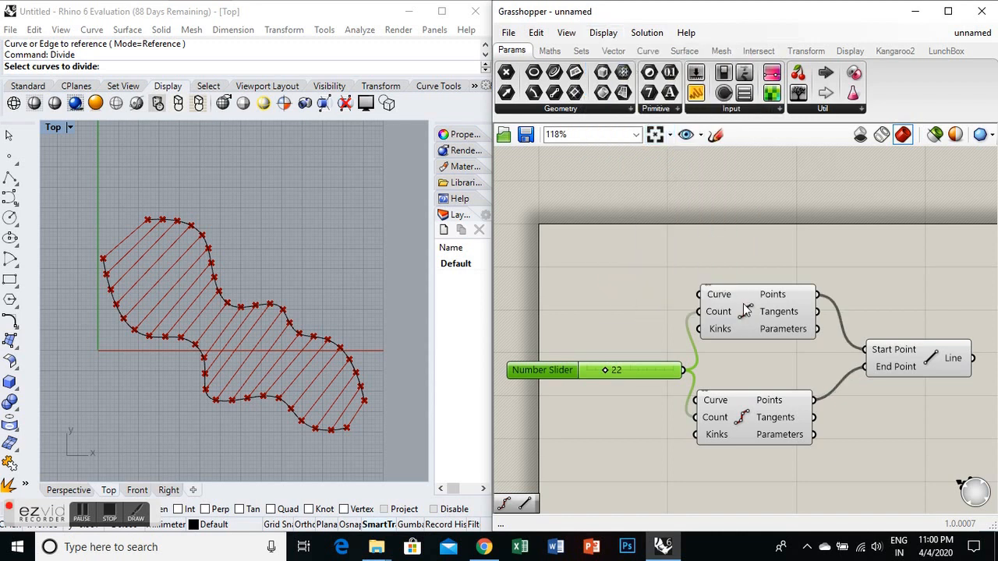
pyautogui.click(603, 33)
pyautogui.click(619, 71)
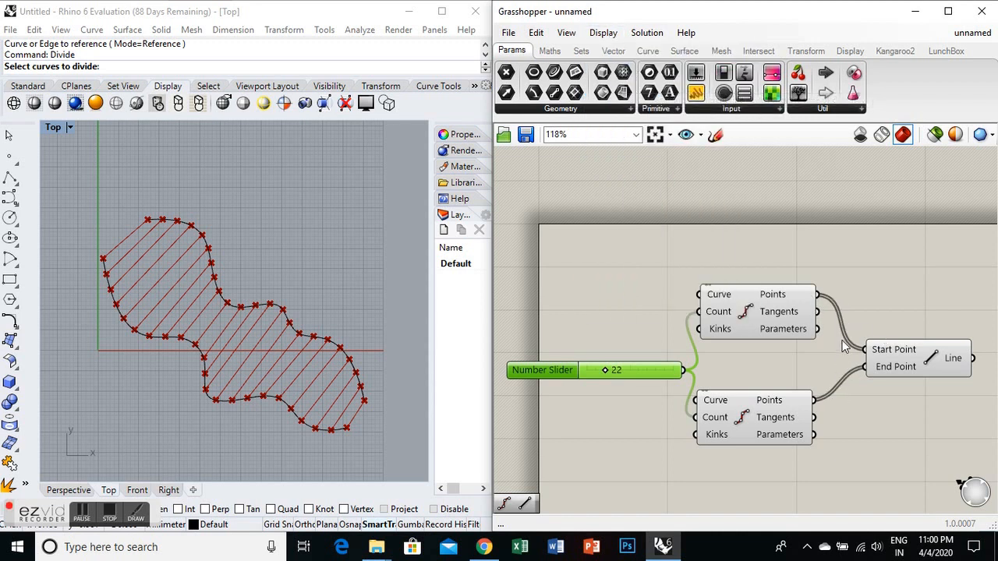
# - Switch Draw Full Names off to show abbreviated input and output labels, and turn it back on
pyautogui.click(603, 32)
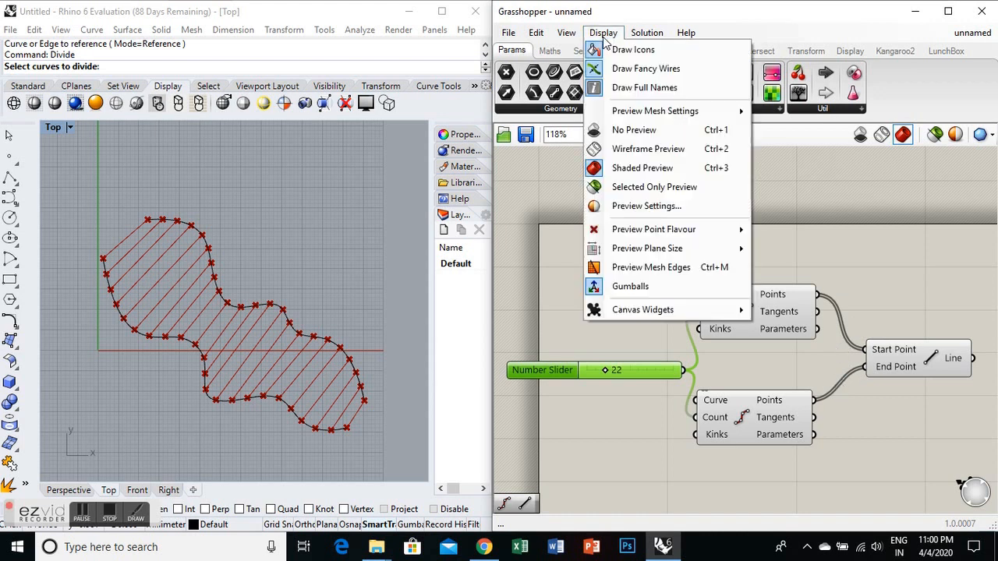
pyautogui.click(617, 85)
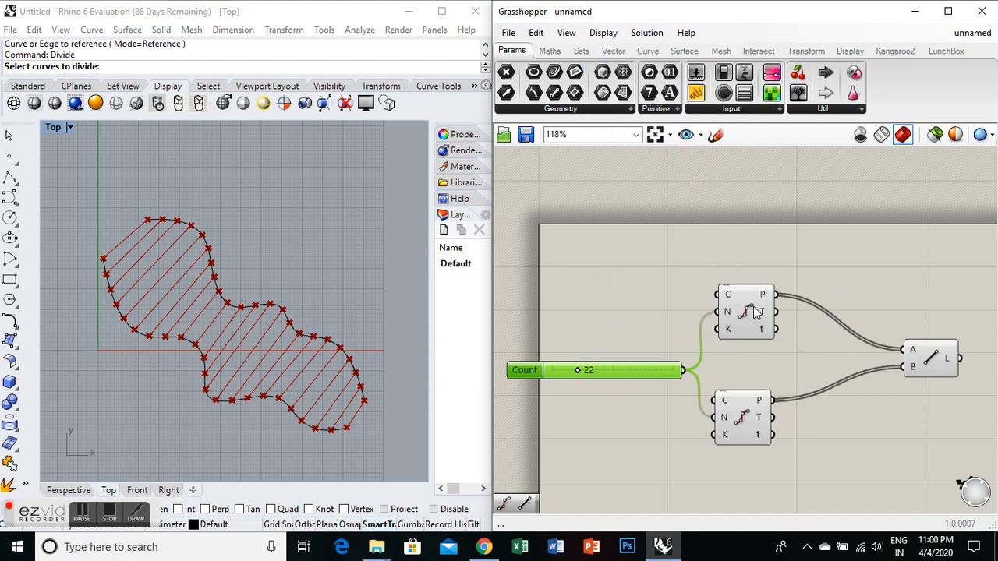
pyautogui.click(603, 33)
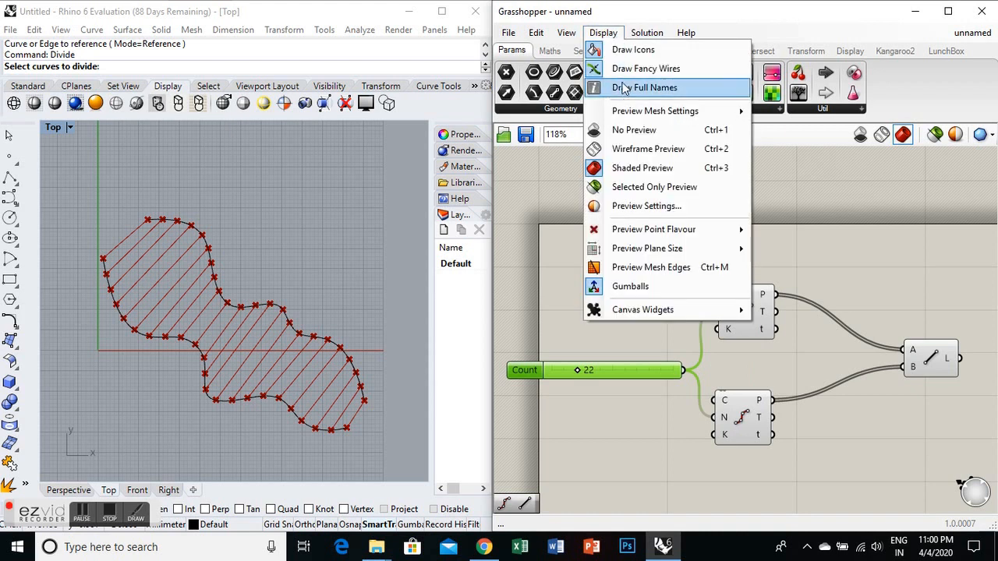
pyautogui.click(624, 86)
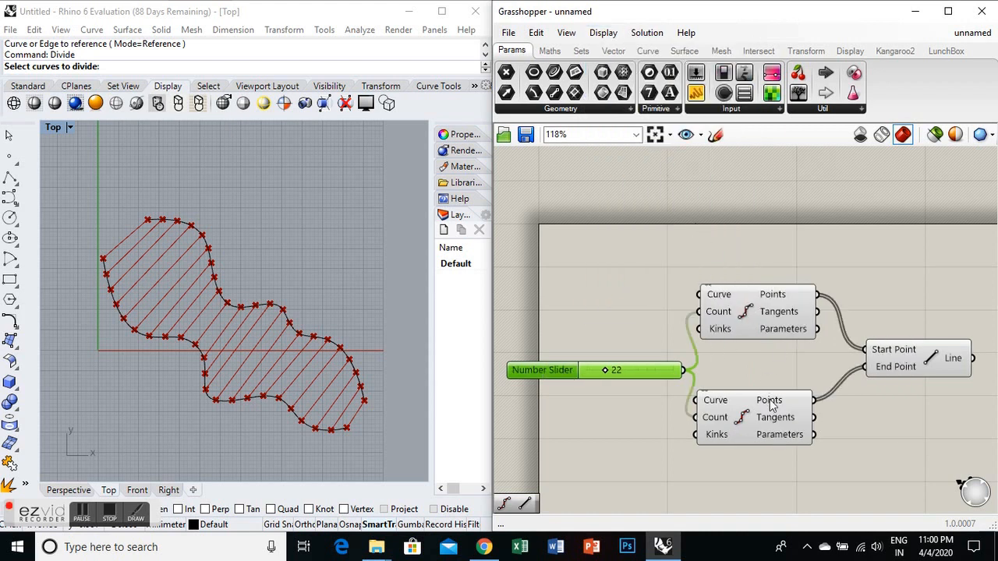
pyautogui.click(109, 511)
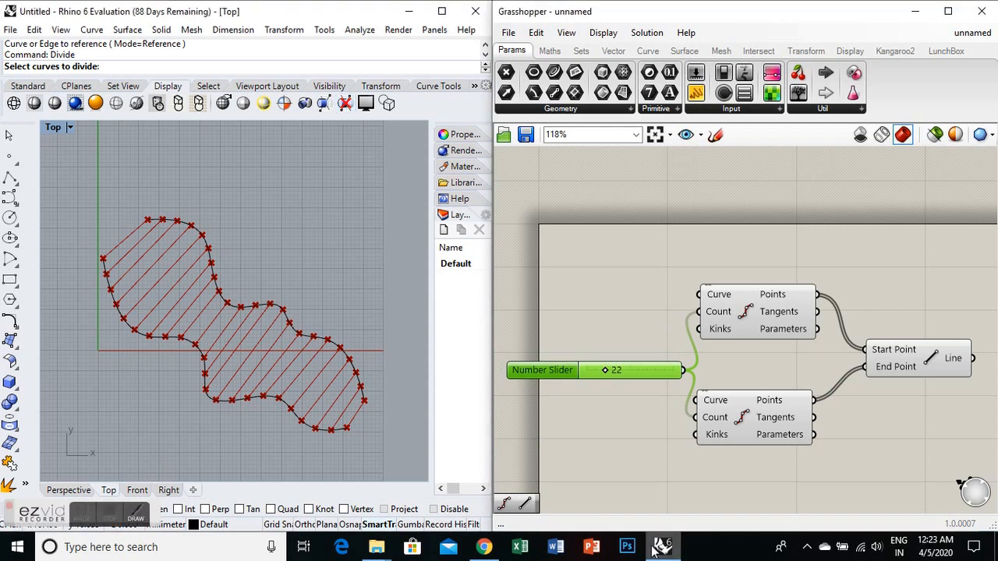
# - Delete all components from the Grasshopper canvas
pyautogui.scroll(-4, 739, 346)
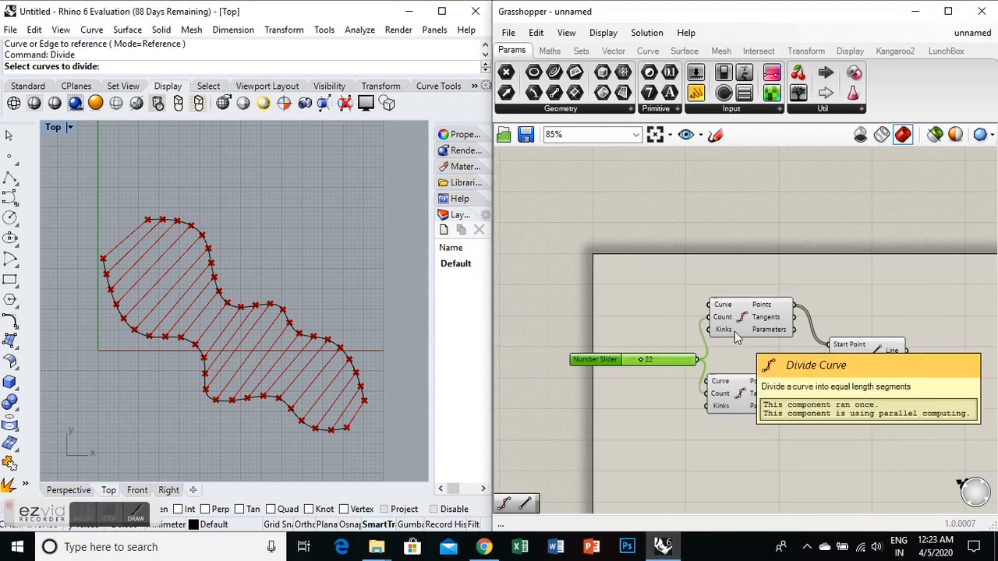
pyautogui.hotkey('ctrl', 'a')
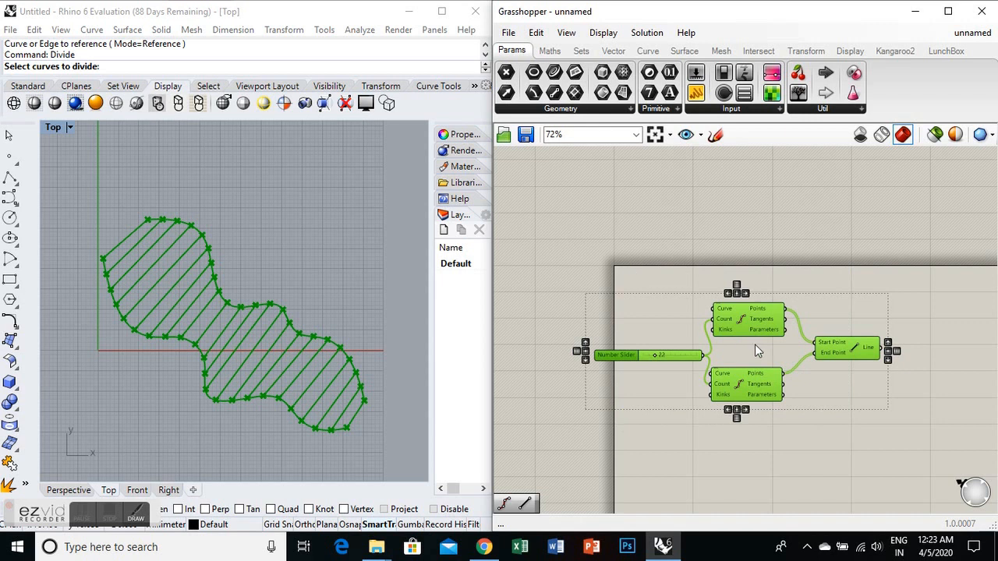
pyautogui.press('Delete')
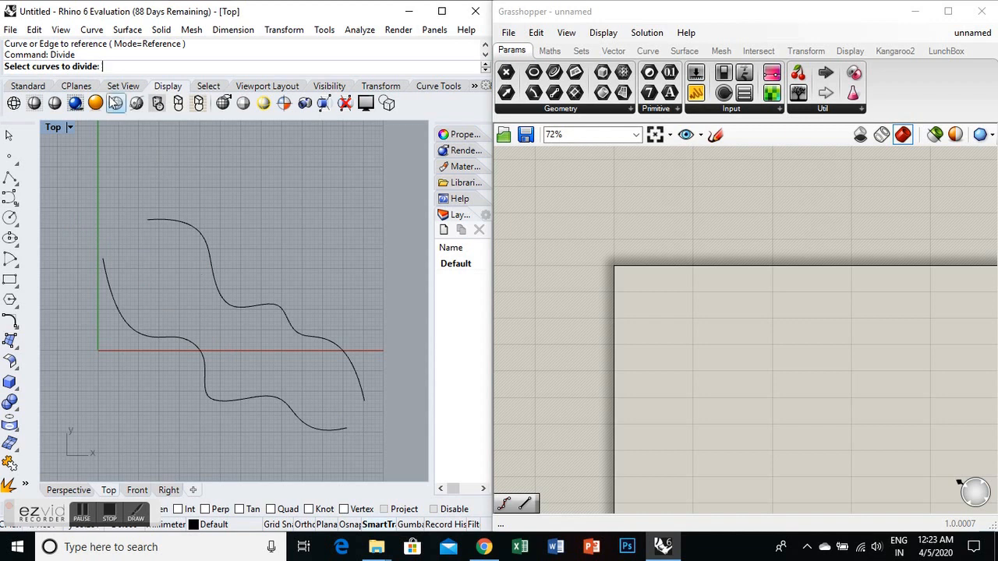
# - Cancel the pending Divide command in Rhino and draw a degree 3 curve through nine control points between the two existing curves
pyautogui.press('Escape')
pyautogui.write('Curve')
pyautogui.press('Return')
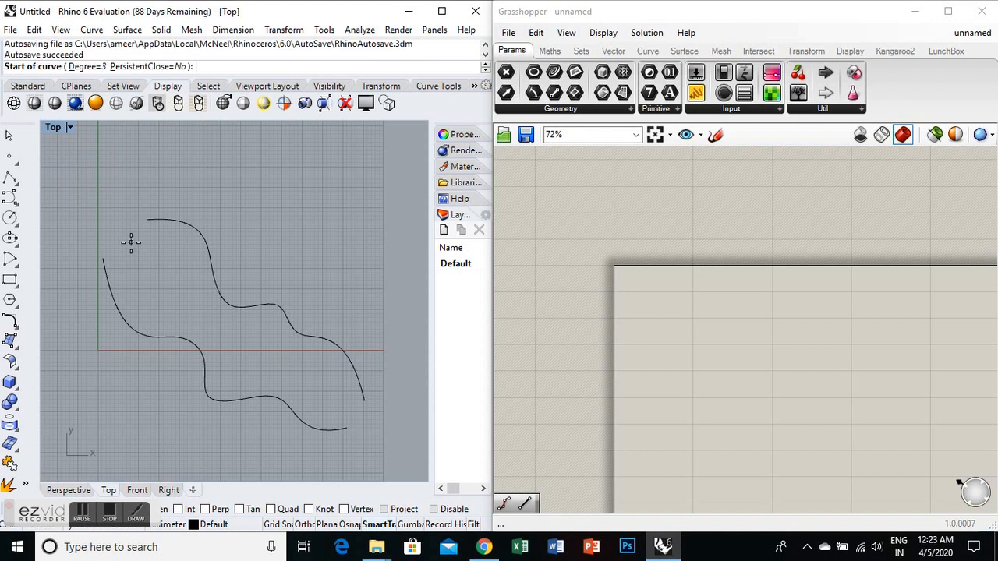
pyautogui.click(131, 245)
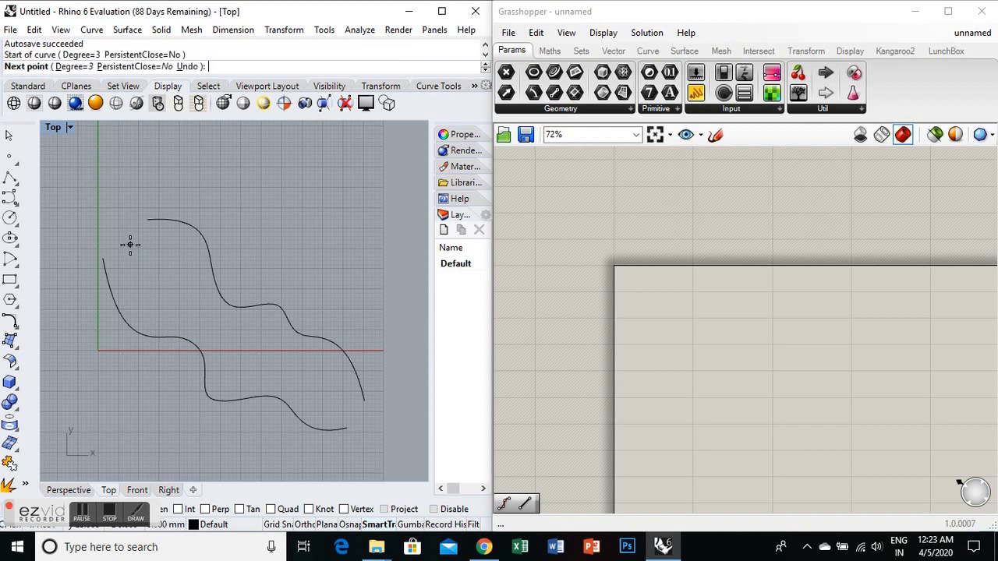
pyautogui.click(153, 285)
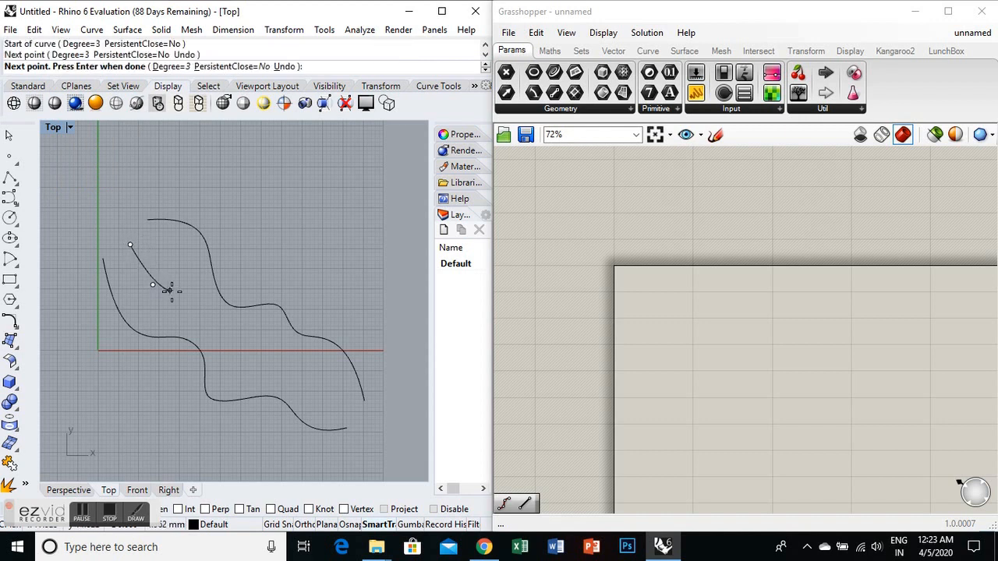
pyautogui.click(188, 299)
pyautogui.click(209, 324)
pyautogui.click(248, 333)
pyautogui.click(246, 363)
pyautogui.click(303, 376)
pyautogui.click(333, 401)
pyautogui.click(356, 415)
pyautogui.press('Return')
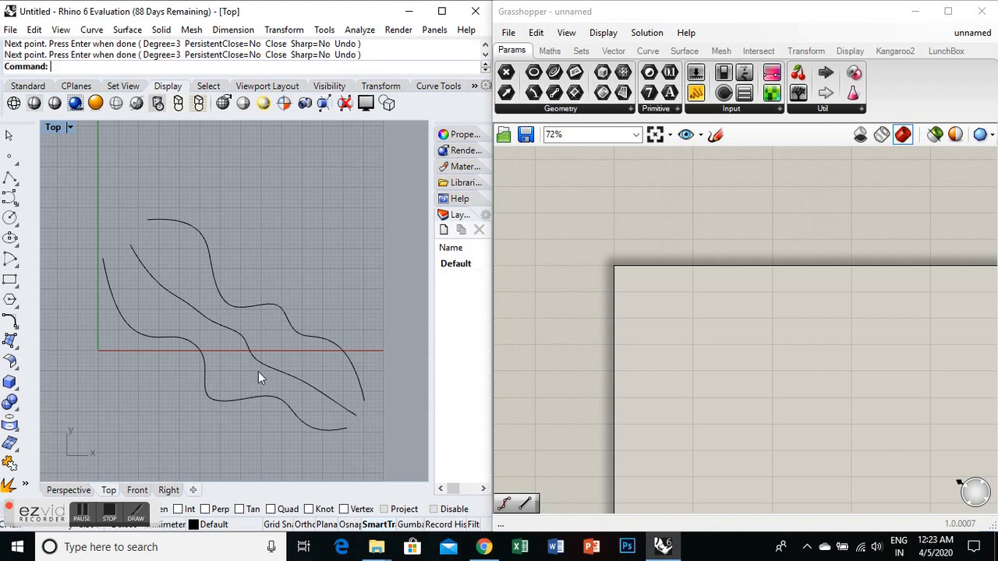
# - Add a Divide Curve component to the empty Grasshopper canvas
pyautogui.doubleClick(729, 323)
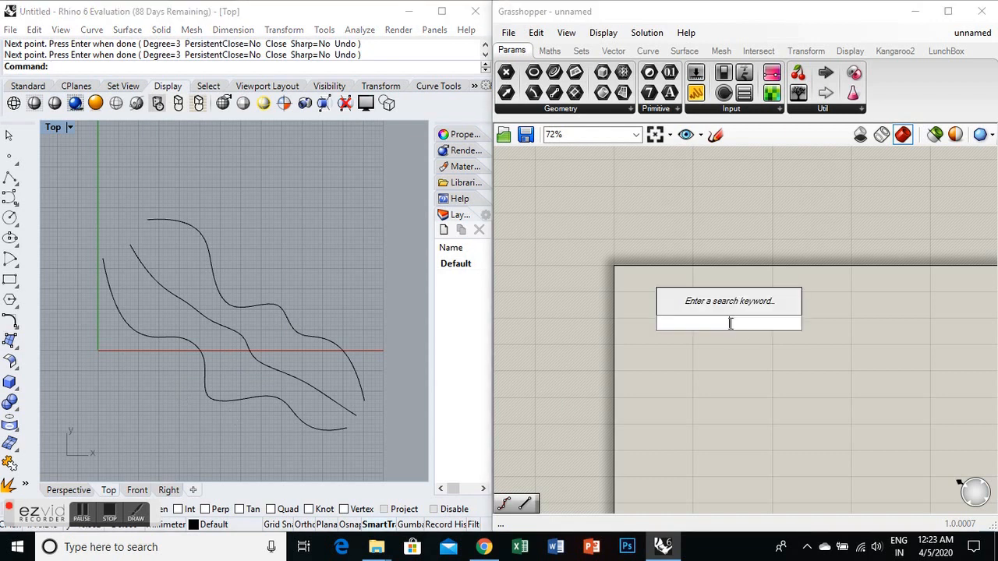
pyautogui.write('divide')
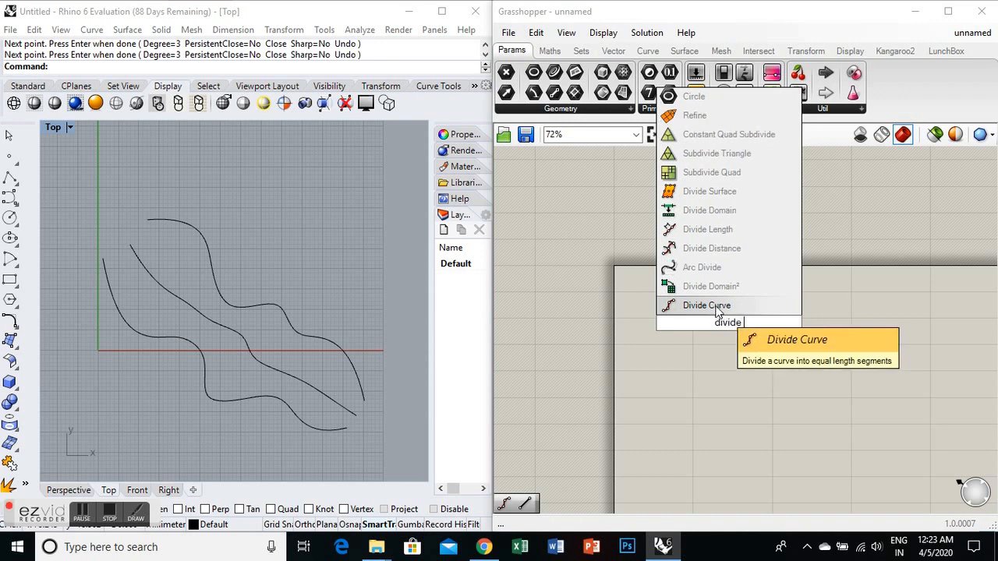
pyautogui.click(719, 305)
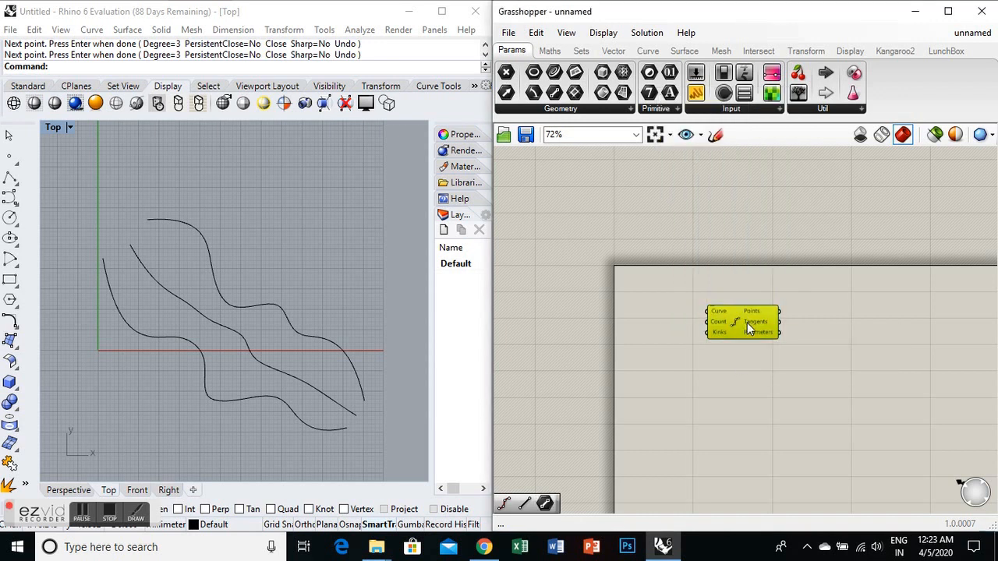
pyautogui.scroll(3, 721, 320)
pyautogui.moveTo(721, 320); pyautogui.dragTo(780, 317)
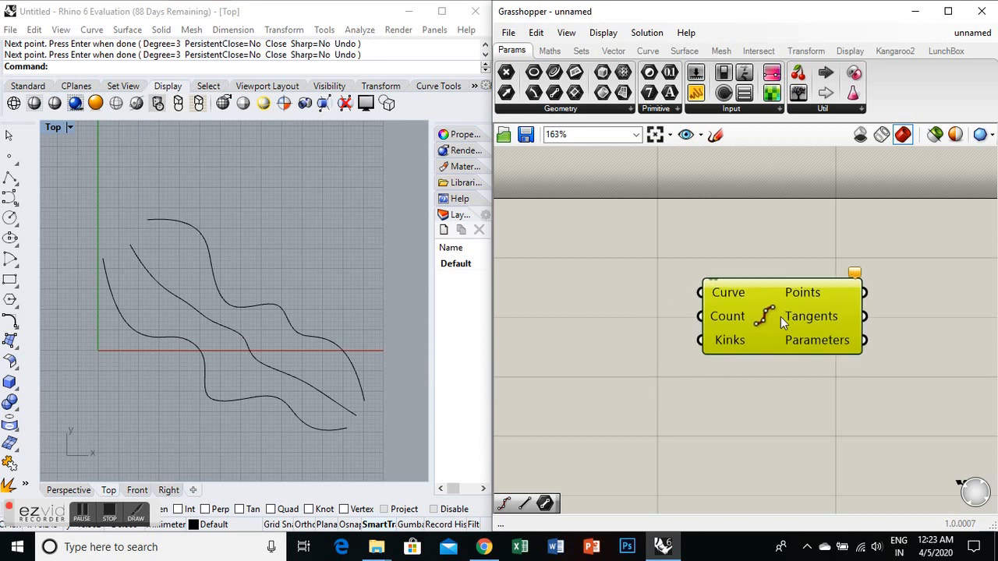
pyautogui.scroll(-1, 779, 317)
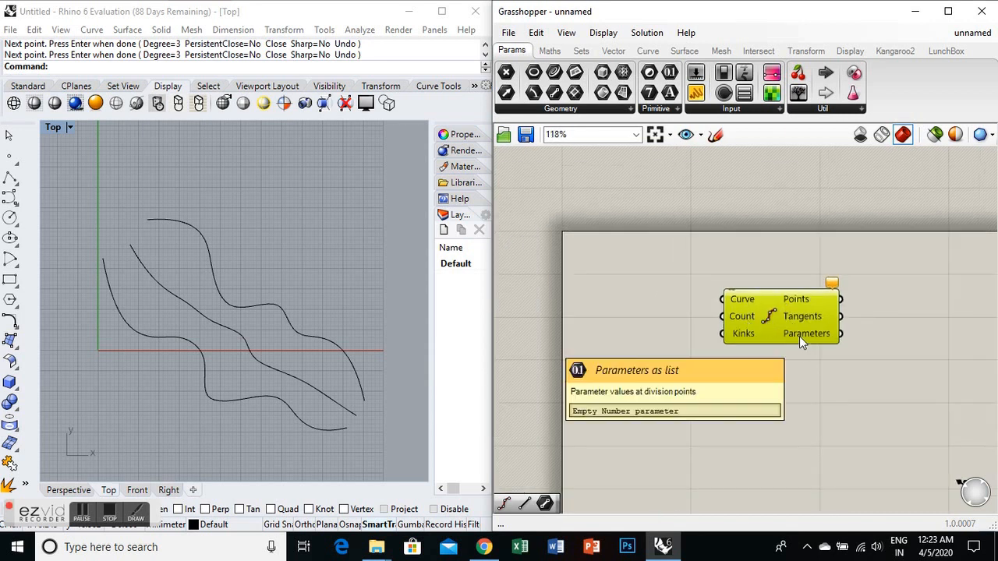
# - Reference the middle Rhino curve as the single Curve input of the Divide Curve component
pyautogui.rightClick(745, 296)
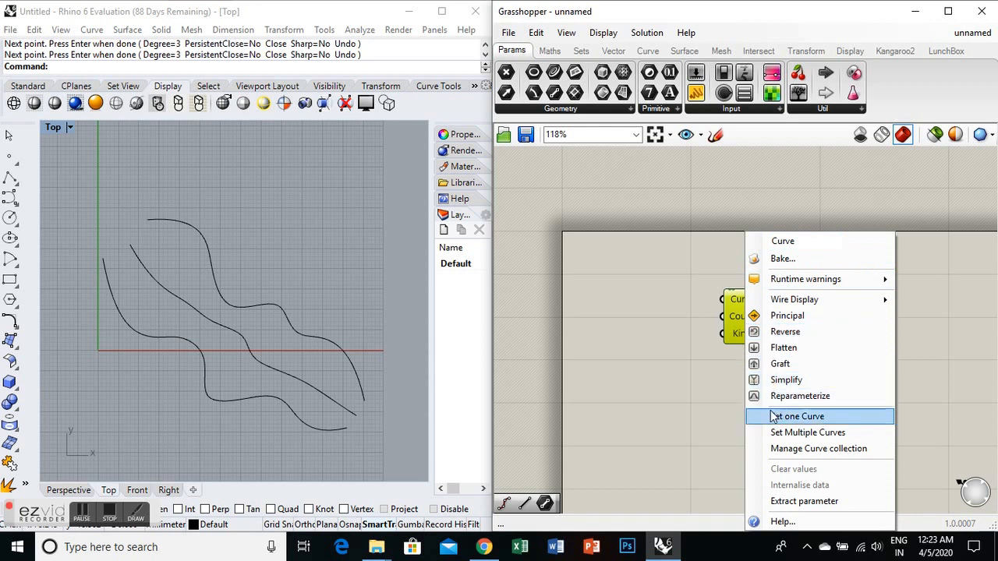
pyautogui.click(797, 416)
pyautogui.click(247, 343)
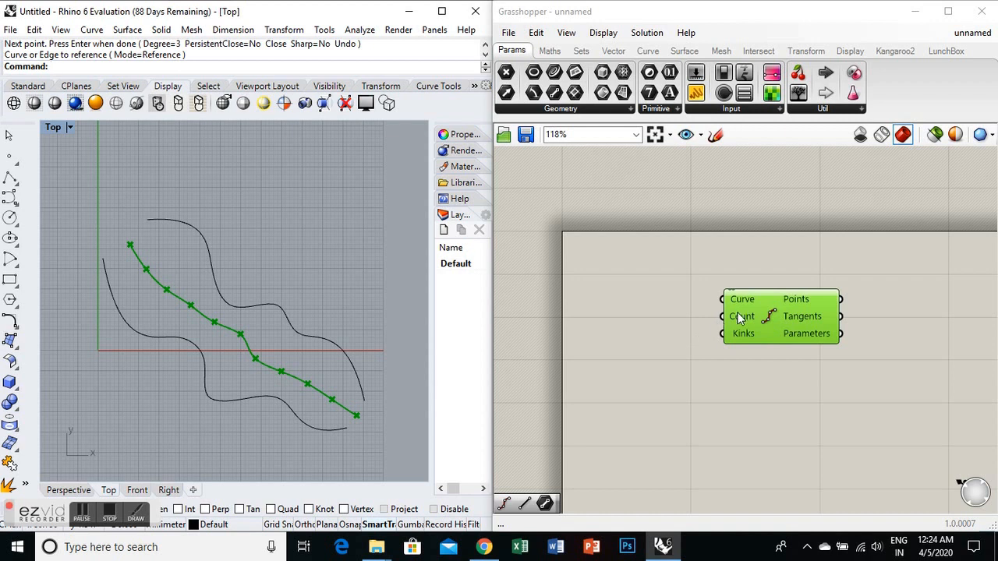
# - Add a number slider beside the Divide Curve component using the range shorthand 0<10<100
pyautogui.moveTo(739, 318)
pyautogui.doubleClick(657, 313)
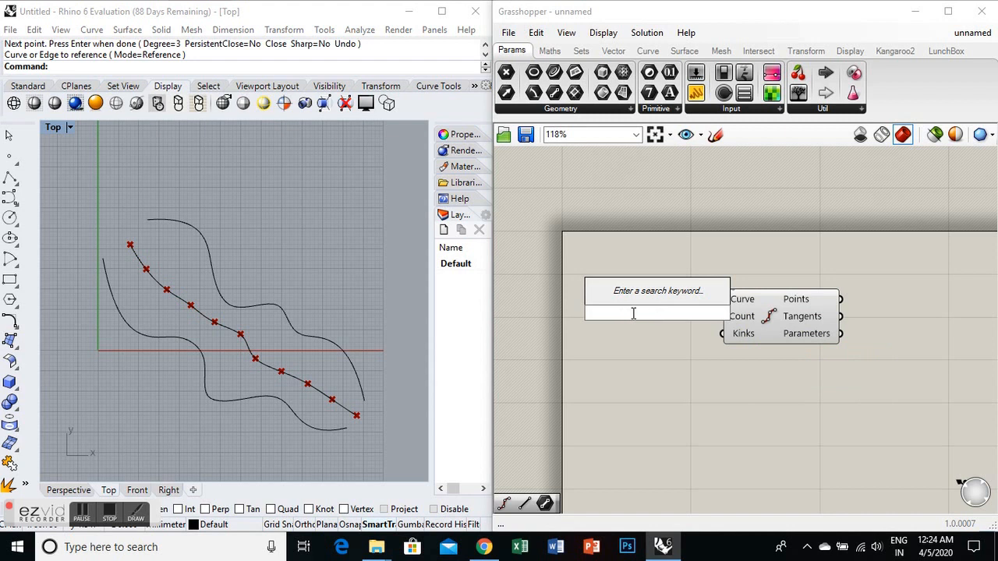
pyautogui.write('number')
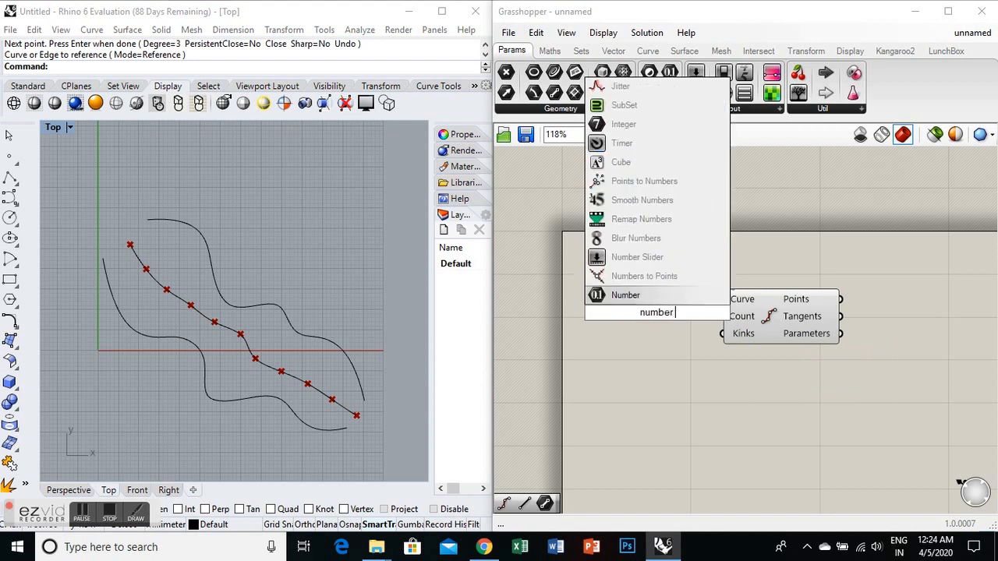
pyautogui.write(' slider')
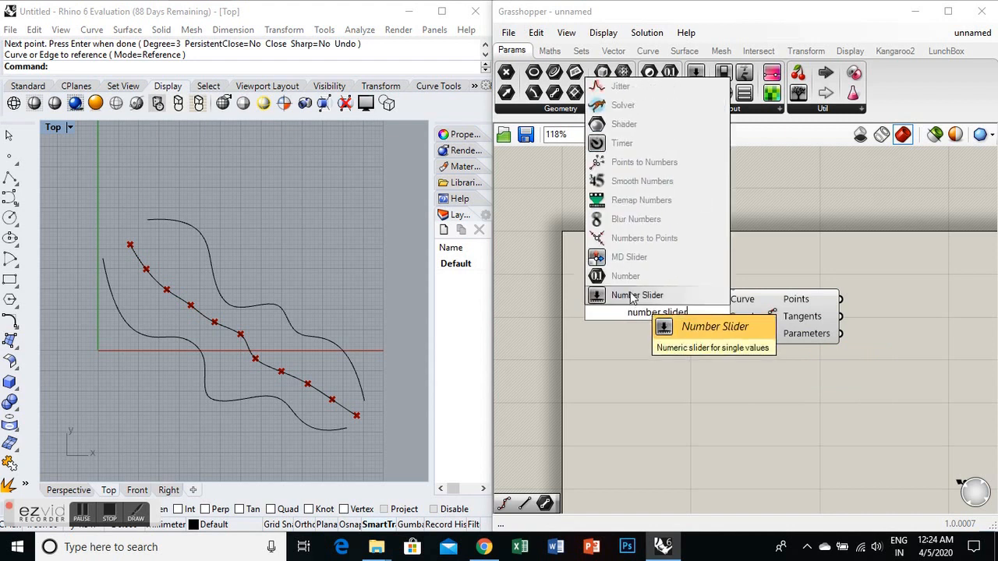
pyautogui.moveTo(693, 312); pyautogui.dragTo(624, 312)
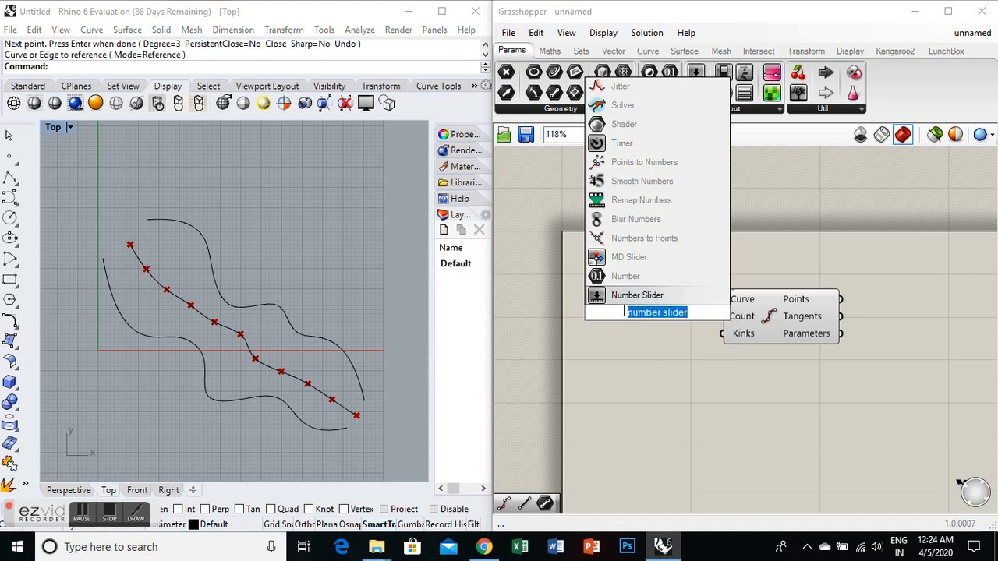
pyautogui.press('BackSpace')
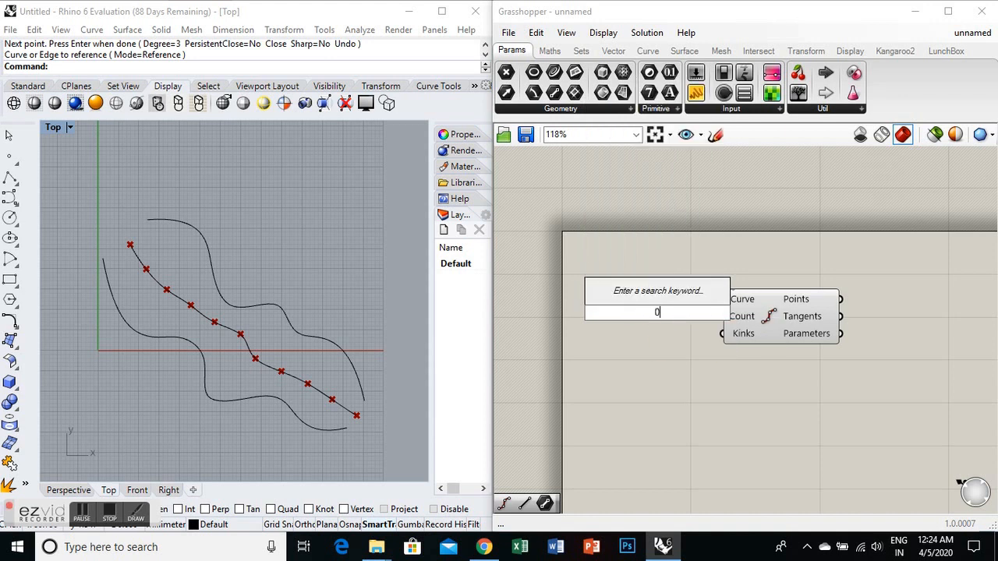
pyautogui.press('Return')
pyautogui.write(',')
pyautogui.press('BackSpace')
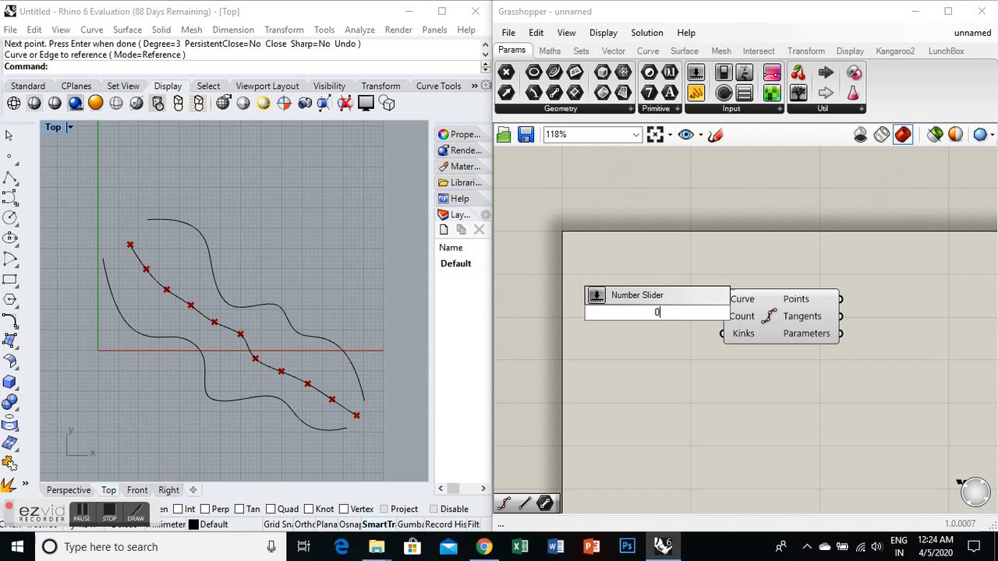
pyautogui.write('<10<100')
pyautogui.press('Return')
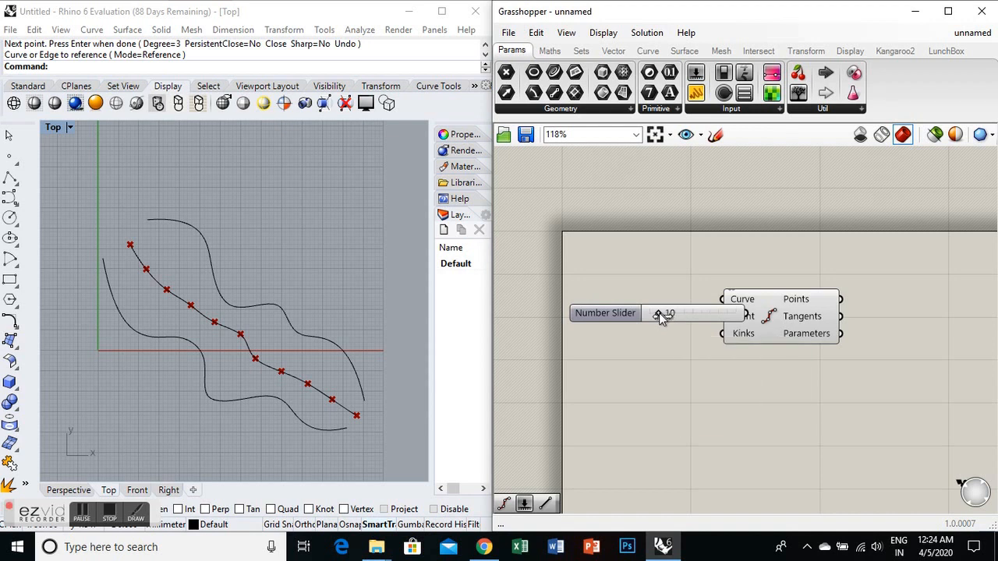
# - Connect the number slider to the Count input of Divide Curve and set it to 22
pyautogui.moveTo(656, 314); pyautogui.dragTo(718, 318)
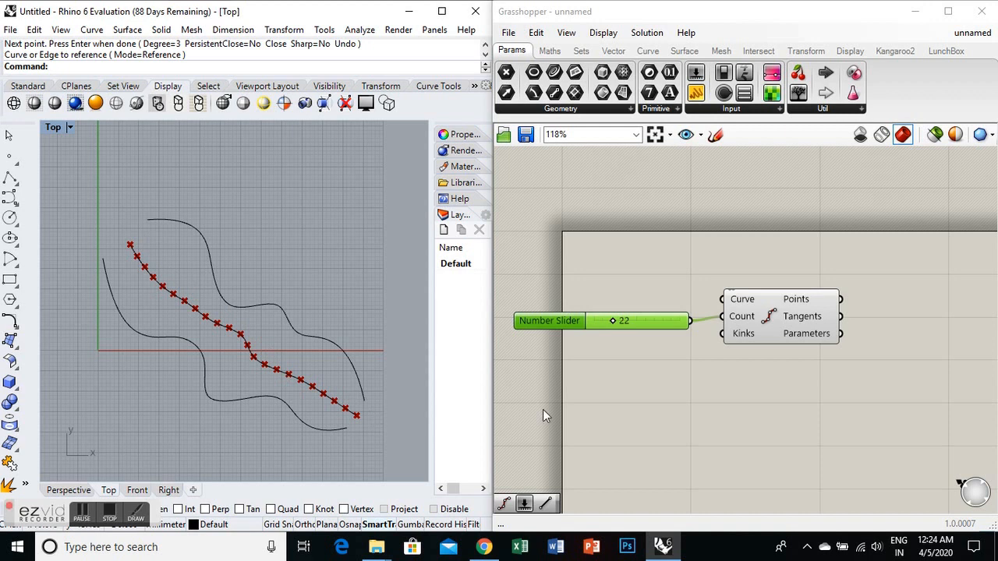
pyautogui.scroll(-2, 545, 378)
pyautogui.scroll(2, 766, 327)
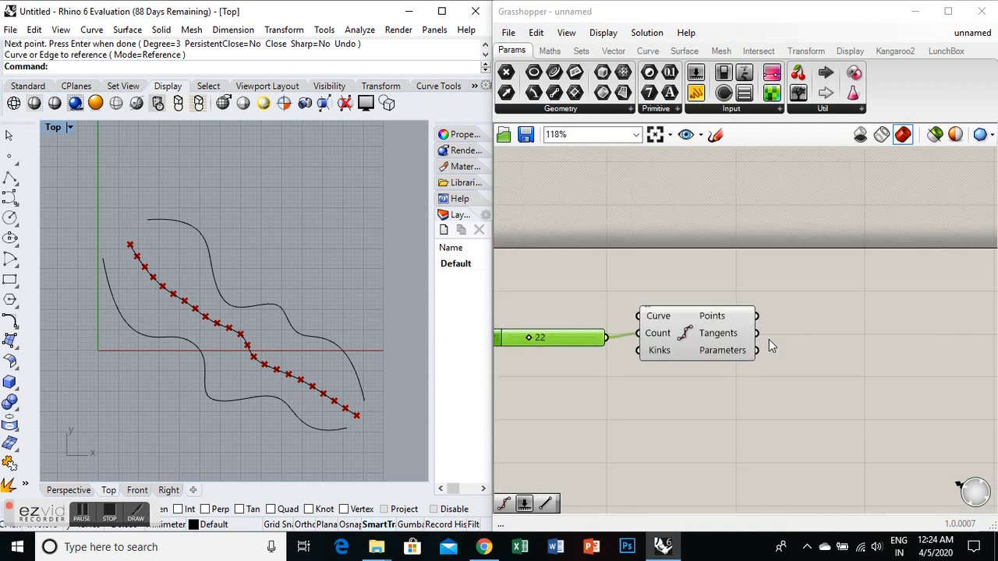
pyautogui.scroll(-1, 769, 339)
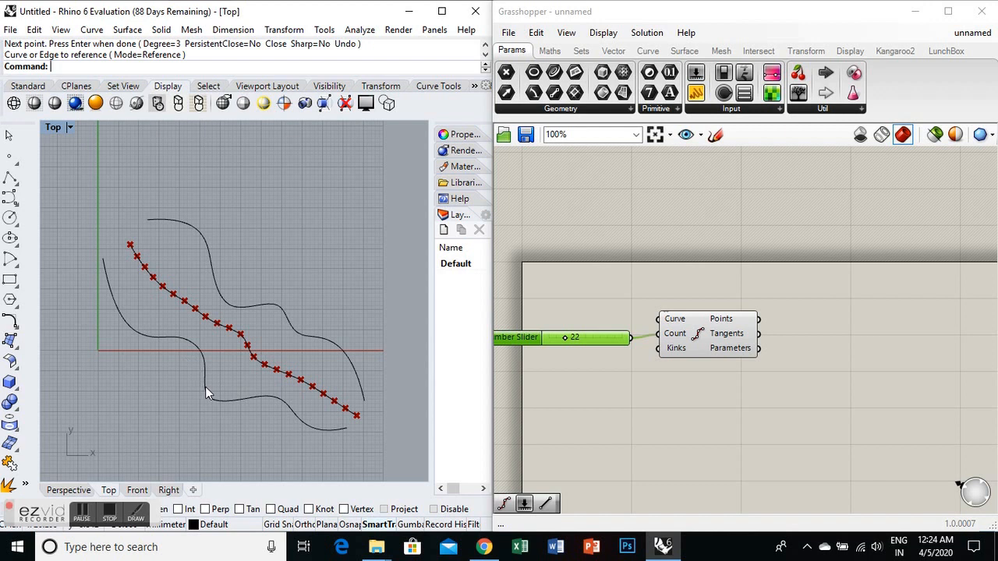
# - Examine the division points on the middle curve in relation to the two outer curves
pyautogui.scroll(2, 205, 387)
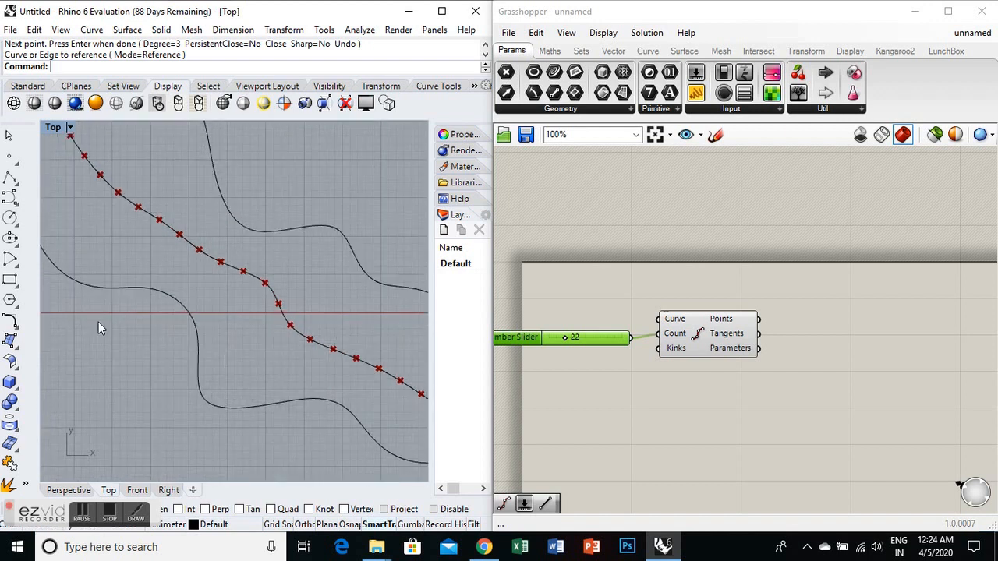
pyautogui.scroll(2, 98, 322)
pyautogui.scroll(-1, 187, 318)
pyautogui.scroll(1, 362, 341)
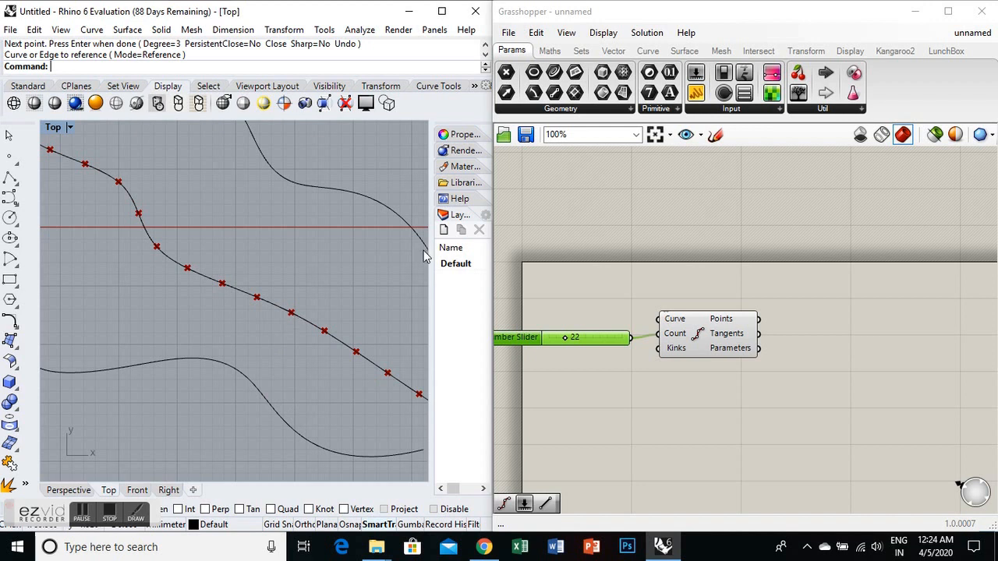
pyautogui.scroll(-1, 597, 291)
pyautogui.scroll(-1, 679, 368)
pyautogui.scroll(1, 910, 304)
pyautogui.scroll(1, 906, 310)
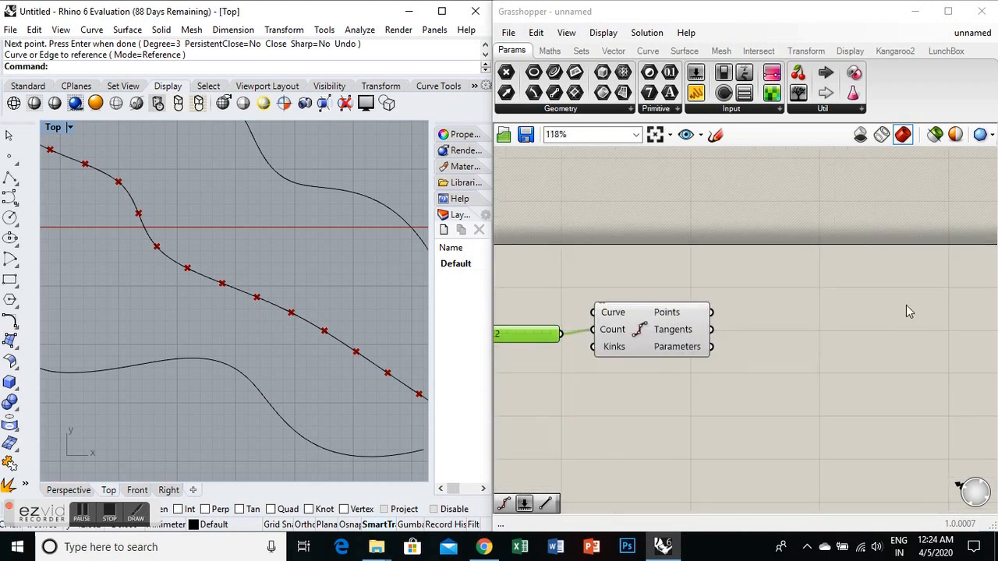
# - Add a Pull Point component and connect the Divide Curve Points output to its Point input
pyautogui.doubleClick(770, 287)
pyautogui.write('pull')
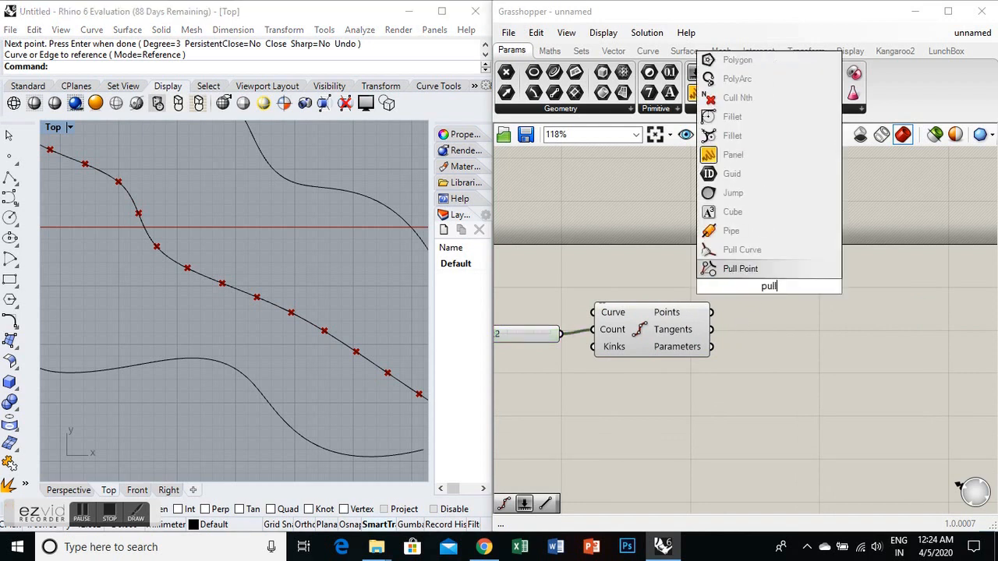
pyautogui.click(767, 273)
pyautogui.moveTo(772, 292); pyautogui.dragTo(872, 294)
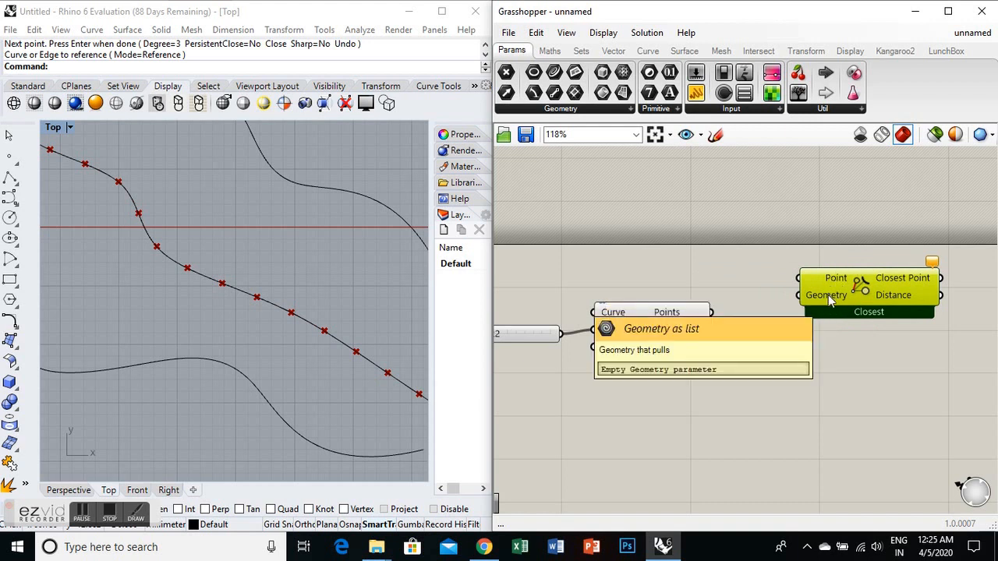
pyautogui.moveTo(800, 279); pyautogui.dragTo(712, 312)
pyautogui.moveTo(828, 296); pyautogui.dragTo(837, 309)
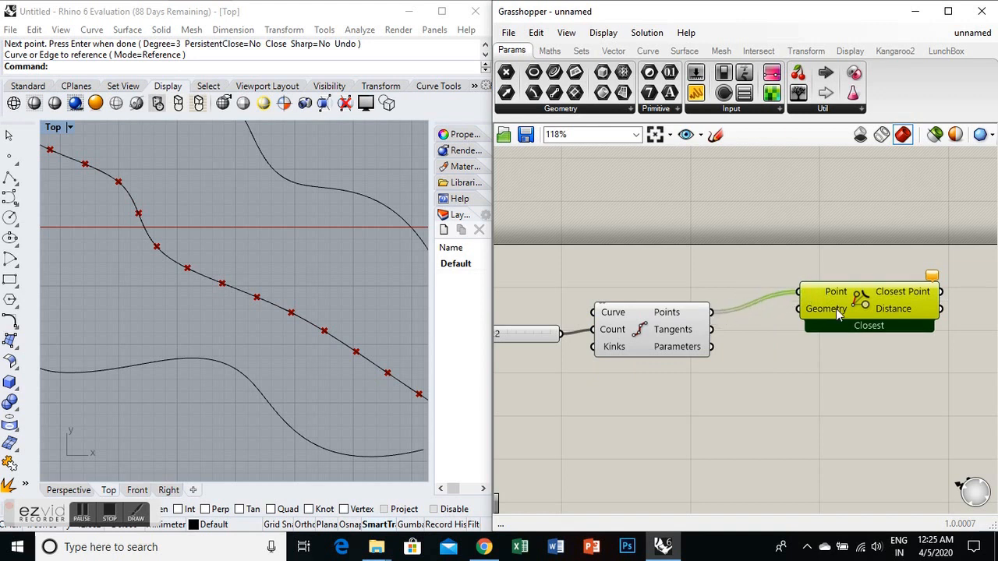
# - Add a second Pull Point component below the first and feed its Point input from the Divide Curve Points output
pyautogui.doubleClick(851, 370)
pyautogui.write('pull')
pyautogui.press('Return')
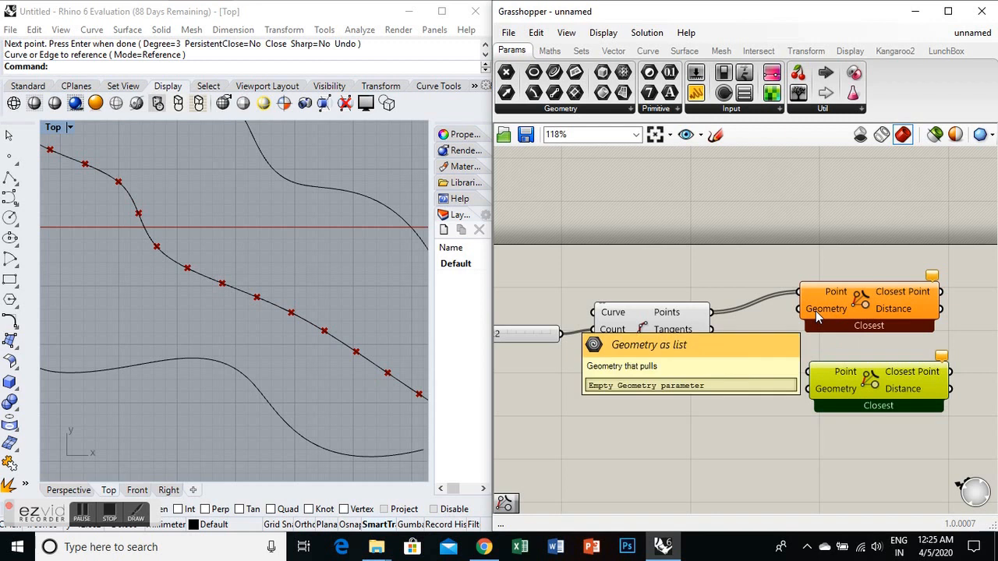
pyautogui.moveTo(807, 388); pyautogui.dragTo(713, 313)
pyautogui.moveTo(840, 388); pyautogui.dragTo(834, 383)
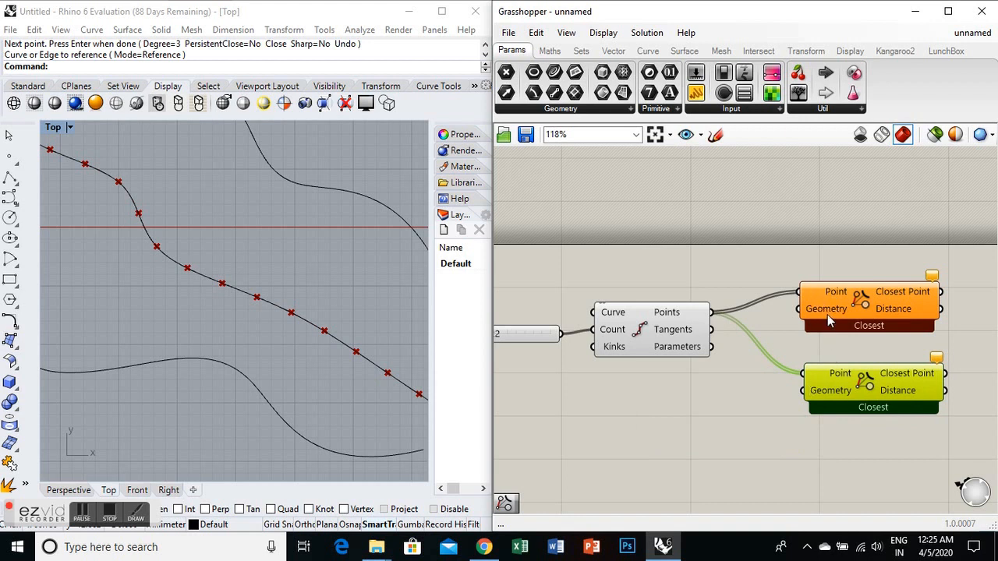
# - Reference the upper Rhino curve as the Geometry input of the first Pull Point component
pyautogui.rightClick(829, 310)
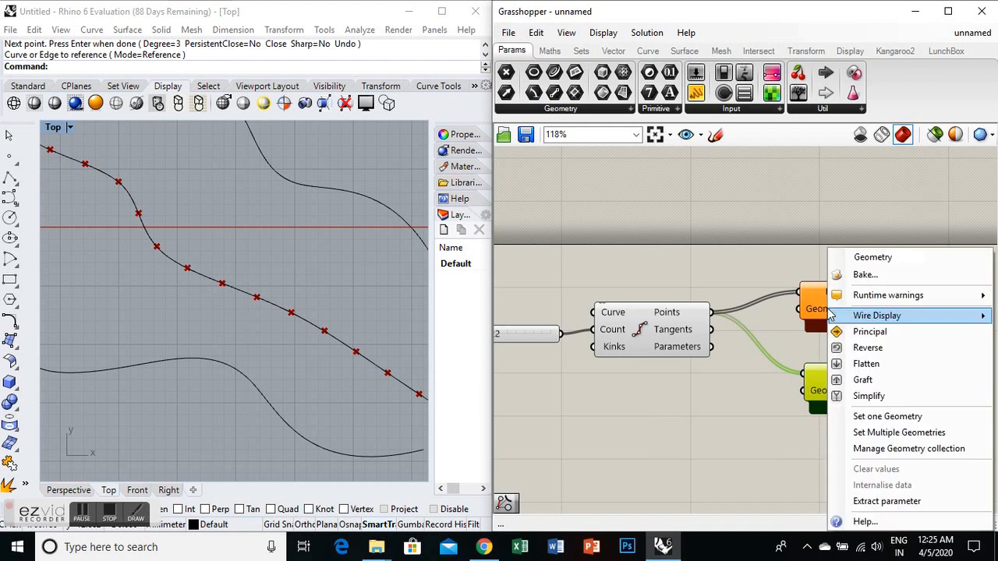
pyautogui.click(875, 417)
pyautogui.click(347, 194)
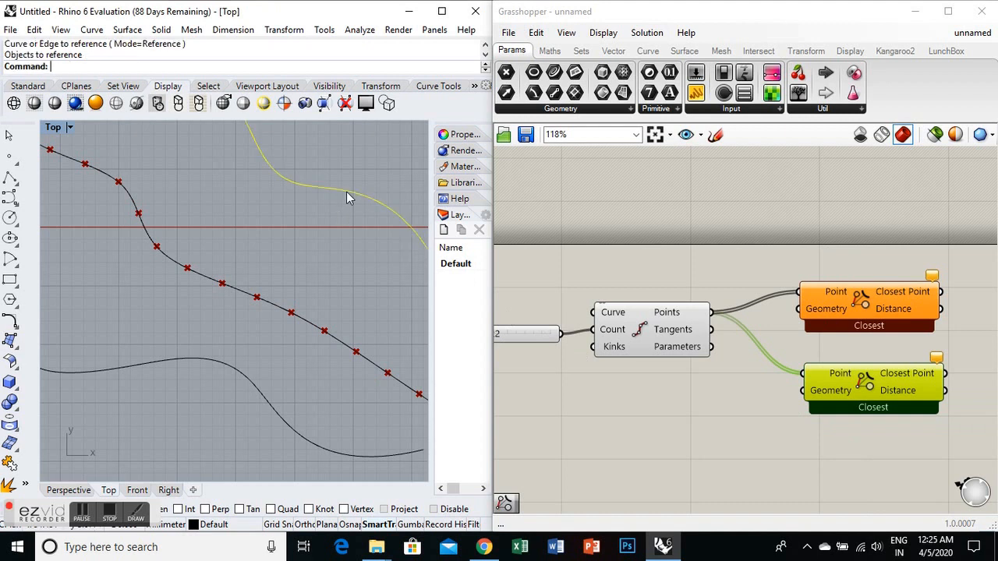
pyautogui.scroll(-6, 352, 283)
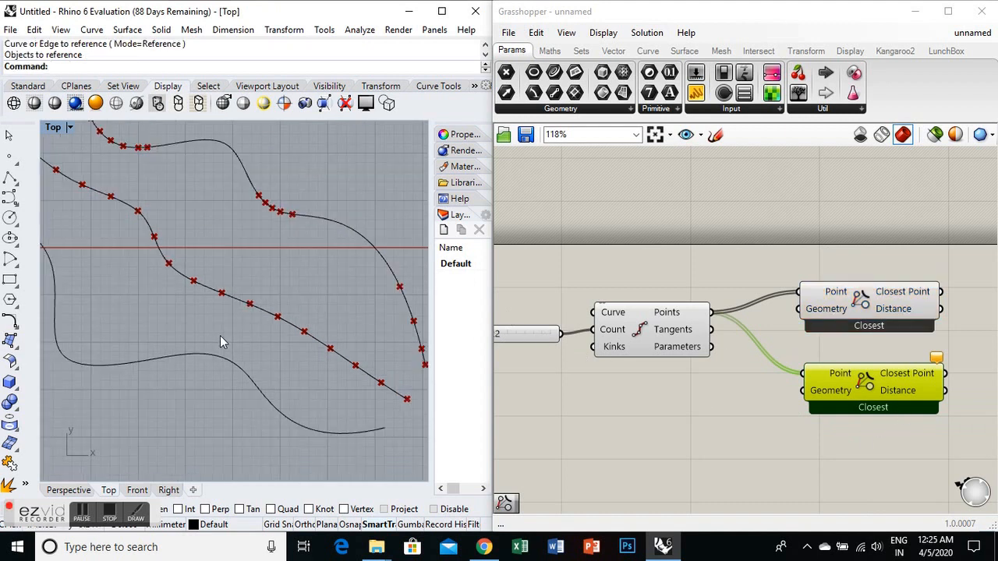
pyautogui.scroll(1, 180, 234)
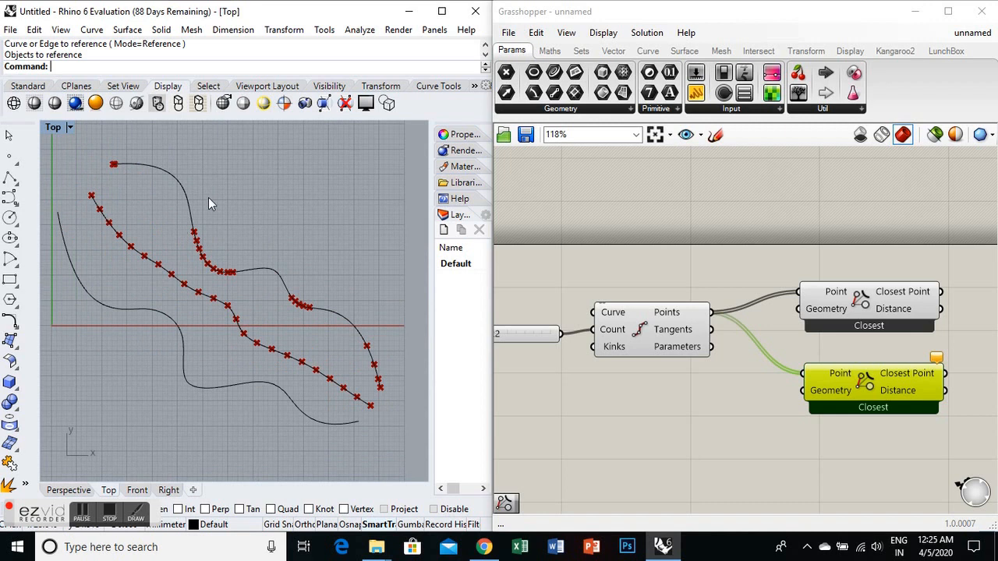
# - Reference the lower Rhino curve as the Geometry input of the second Pull Point component and deselect the component
pyautogui.rightClick(823, 392)
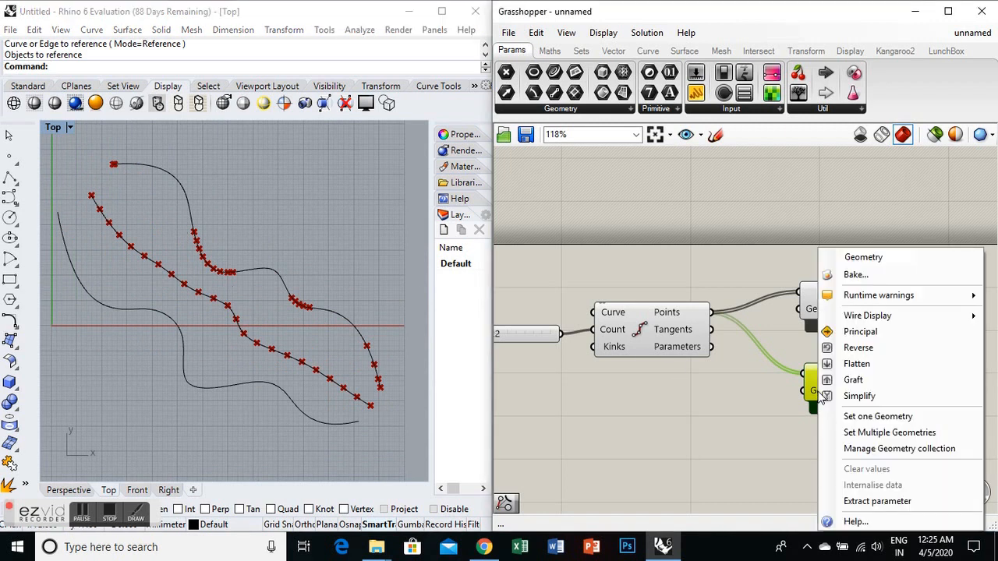
pyautogui.click(855, 421)
pyautogui.click(308, 419)
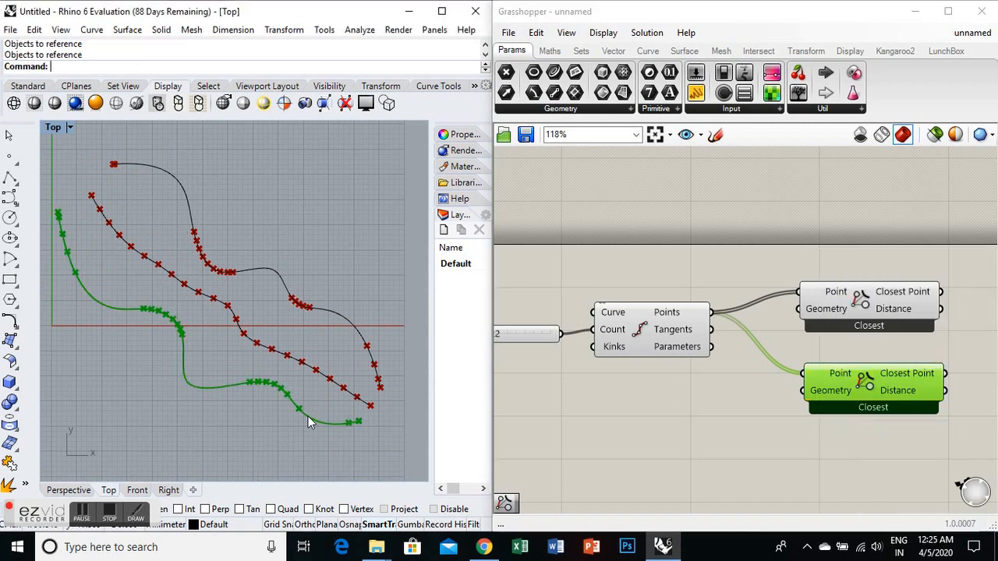
pyautogui.click(757, 429)
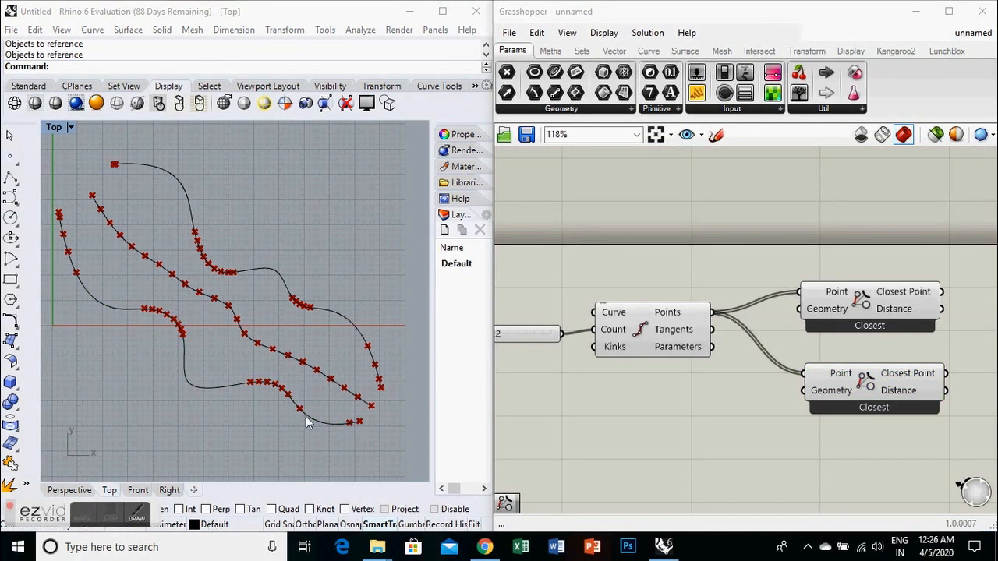
# - Reshape the lower Rhino curve by moving three of its control points slightly toward the middle curve
pyautogui.click(314, 420)
pyautogui.scroll(4, 315, 421)
pyautogui.scroll(-4, 299, 433)
pyautogui.moveTo(302, 439); pyautogui.dragTo(310, 423)
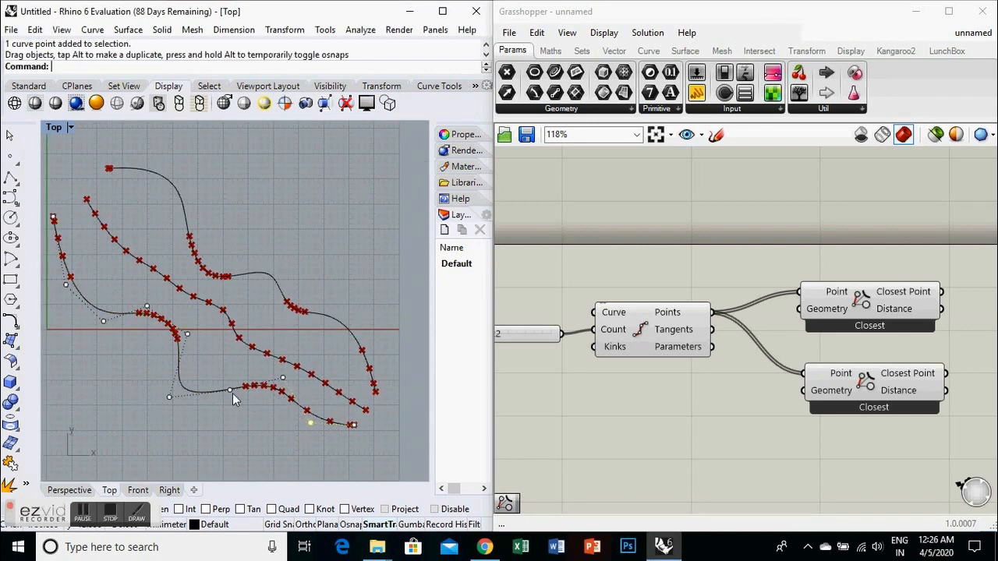
pyautogui.moveTo(170, 397); pyautogui.dragTo(194, 381)
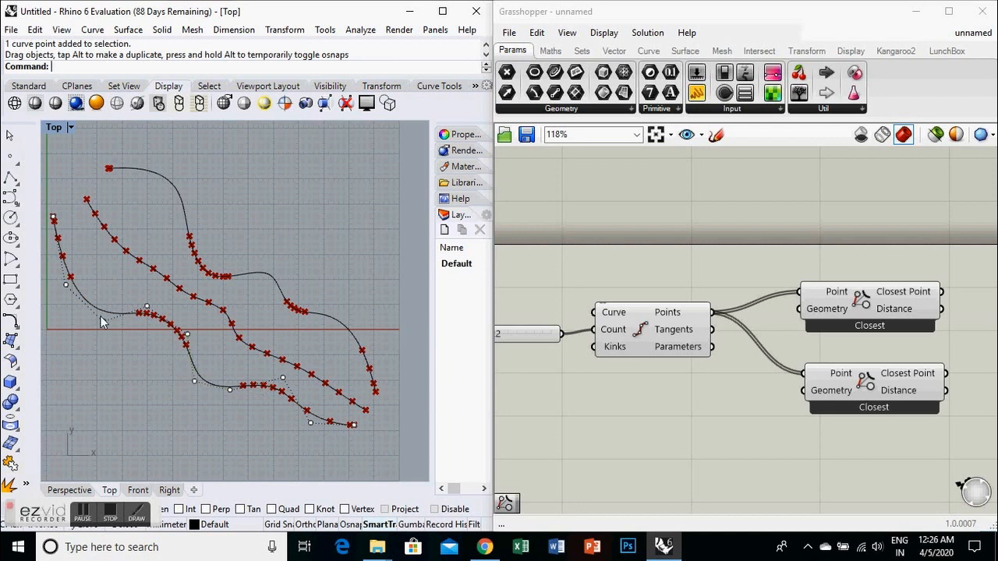
pyautogui.moveTo(103, 320); pyautogui.dragTo(101, 309)
# - Undo the three control point moves on the lower curve
pyautogui.hotkey('ctrl', 'z')
pyautogui.hotkey('ctrl', 'z')
pyautogui.hotkey('ctrl', 'z')
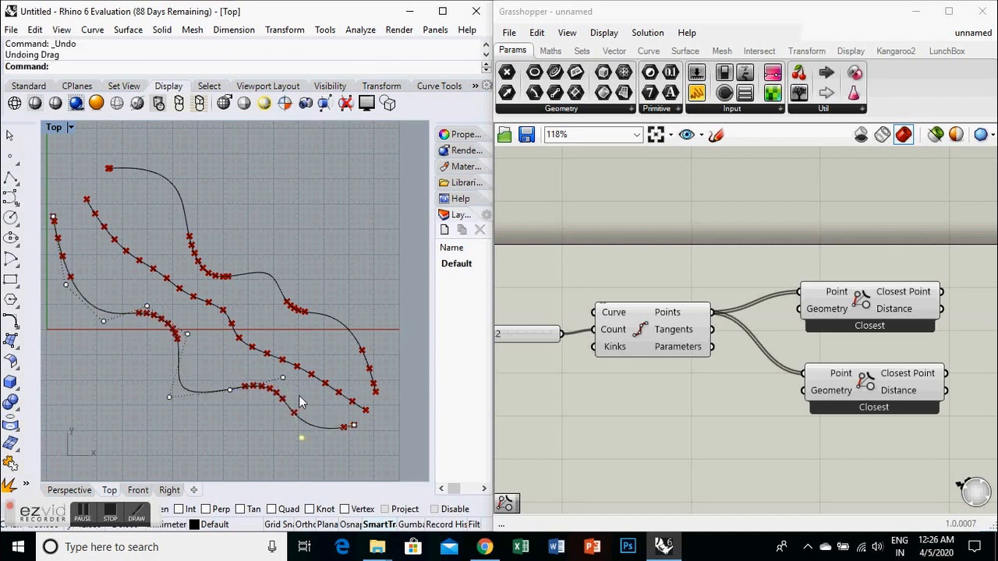
# - Add a Line component with the upper Pull Point's Closest Point as Start Point and the lower one's as End Point
pyautogui.scroll(-2, 508, 397)
pyautogui.scroll(3, 862, 356)
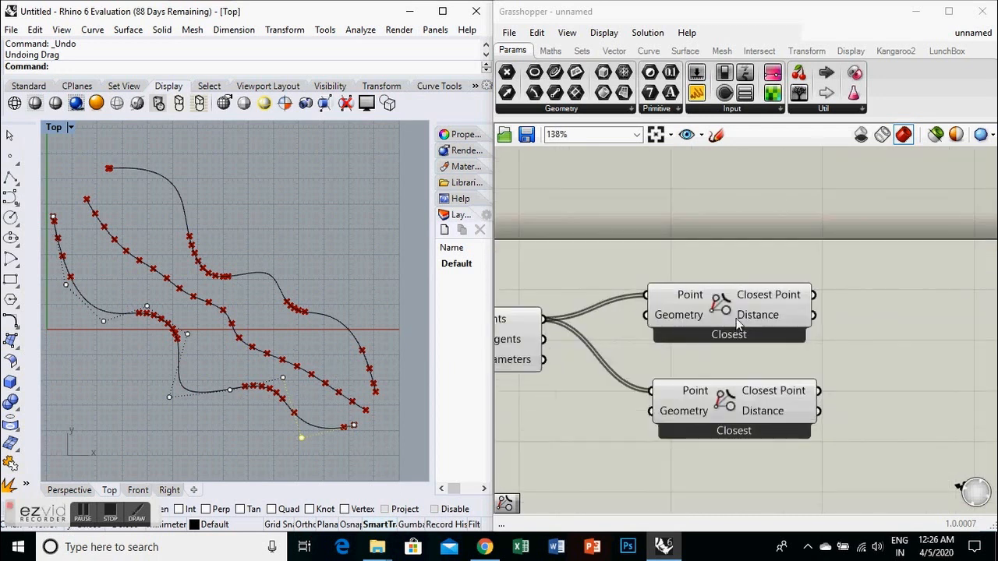
pyautogui.moveTo(757, 310)
pyautogui.doubleClick(864, 331)
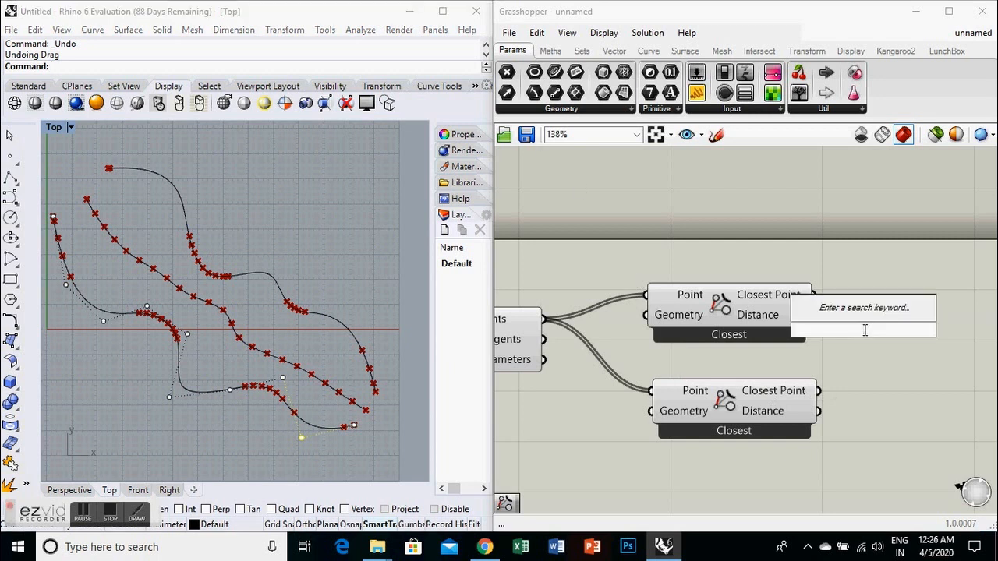
pyautogui.write('line')
pyautogui.click(862, 307)
pyautogui.scroll(-3, 608, 335)
pyautogui.scroll(2, 748, 374)
pyautogui.moveTo(822, 339); pyautogui.dragTo(860, 339)
pyautogui.moveTo(732, 286); pyautogui.dragTo(804, 329)
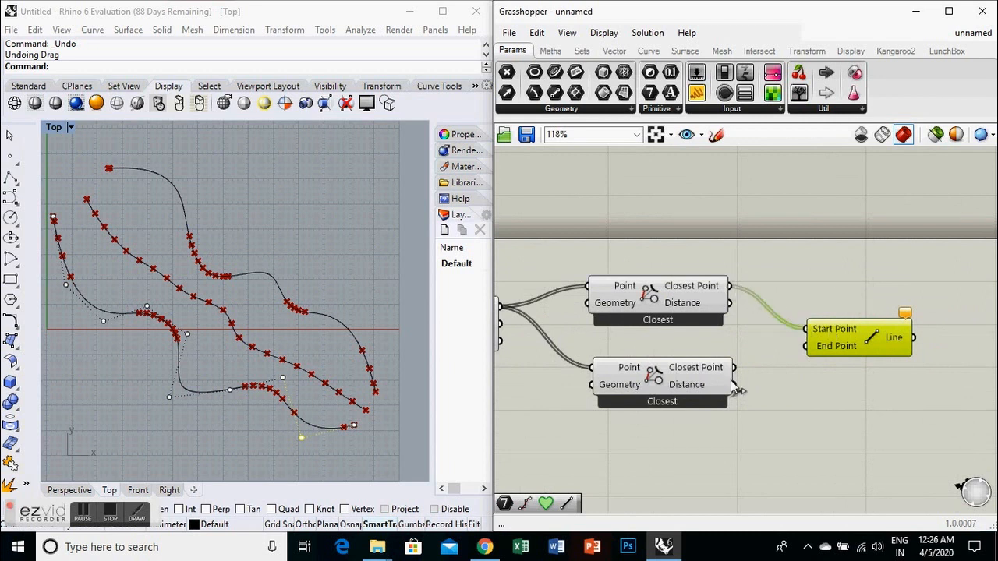
pyautogui.moveTo(734, 366); pyautogui.dragTo(805, 346)
# - Set the Number Slider feeding the curve division count to 25 and look closely at the resulting lines
pyautogui.scroll(-3, 903, 366)
pyautogui.scroll(2, 653, 333)
pyautogui.moveTo(596, 351)
pyautogui.mouseDown()
pyautogui.moveTo(587, 352)
pyautogui.moveTo(608, 352)
pyautogui.moveTo(598, 353)
pyautogui.mouseUp()
pyautogui.scroll(-1, 306, 409)
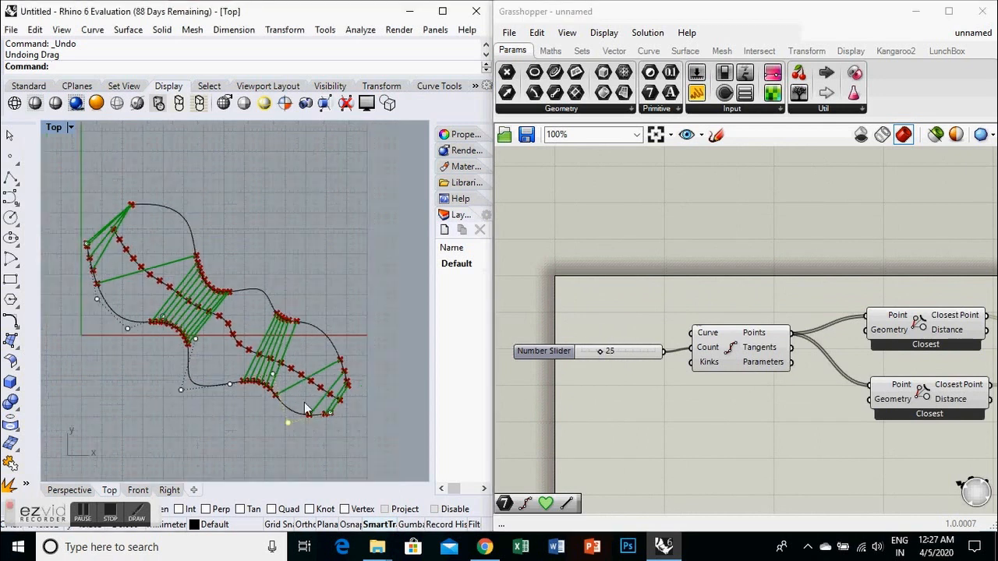
pyautogui.scroll(6, 312, 408)
pyautogui.scroll(2, 367, 383)
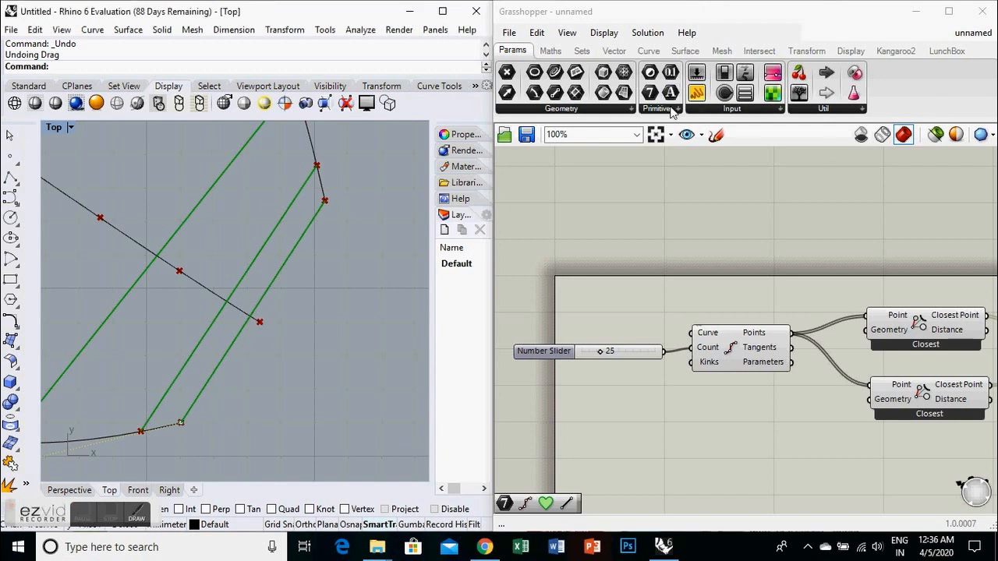
# - Look through the curve primitives and splines, and add an Arc 3Pt component beside the Line component
pyautogui.click(647, 51)
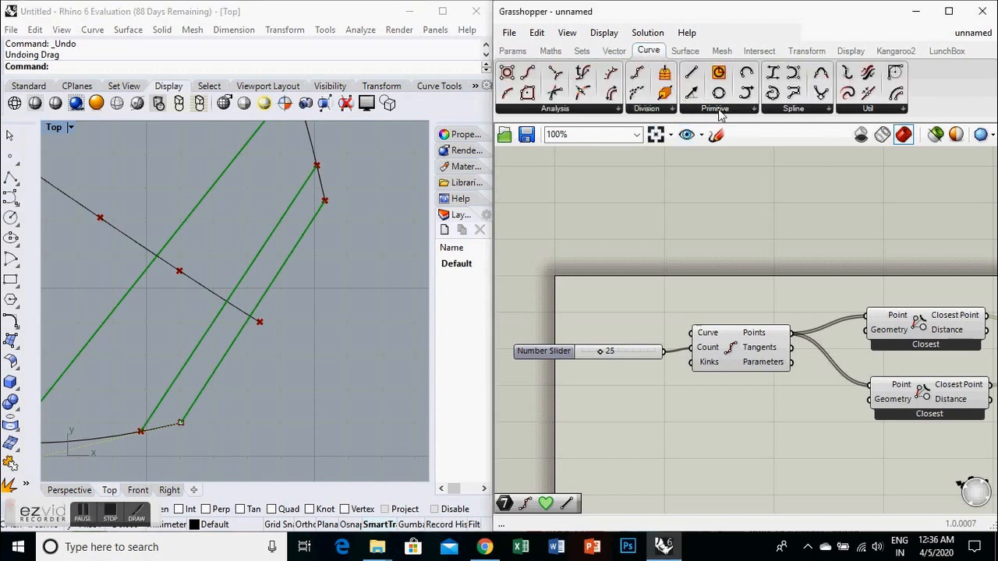
pyautogui.click(754, 109)
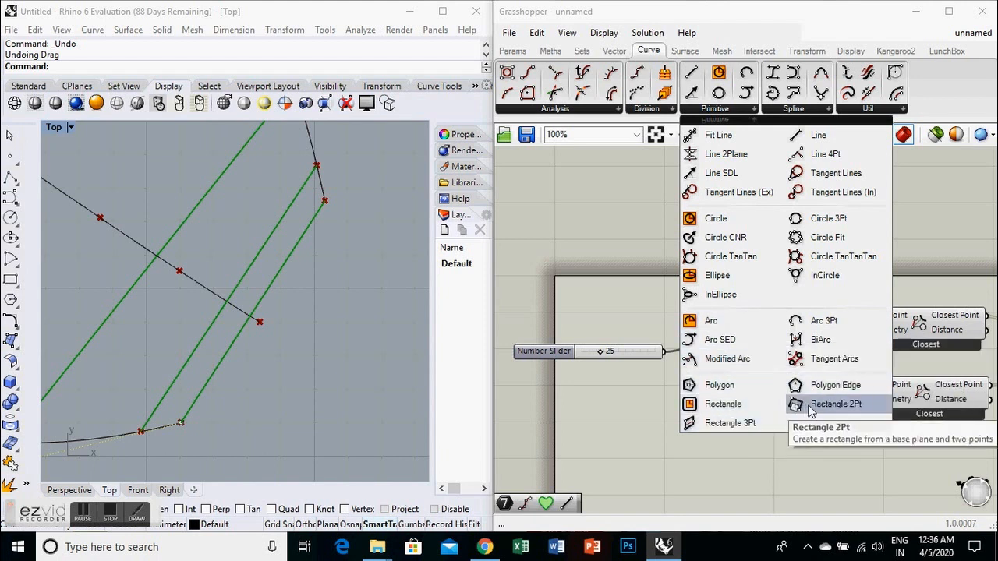
pyautogui.click(811, 112)
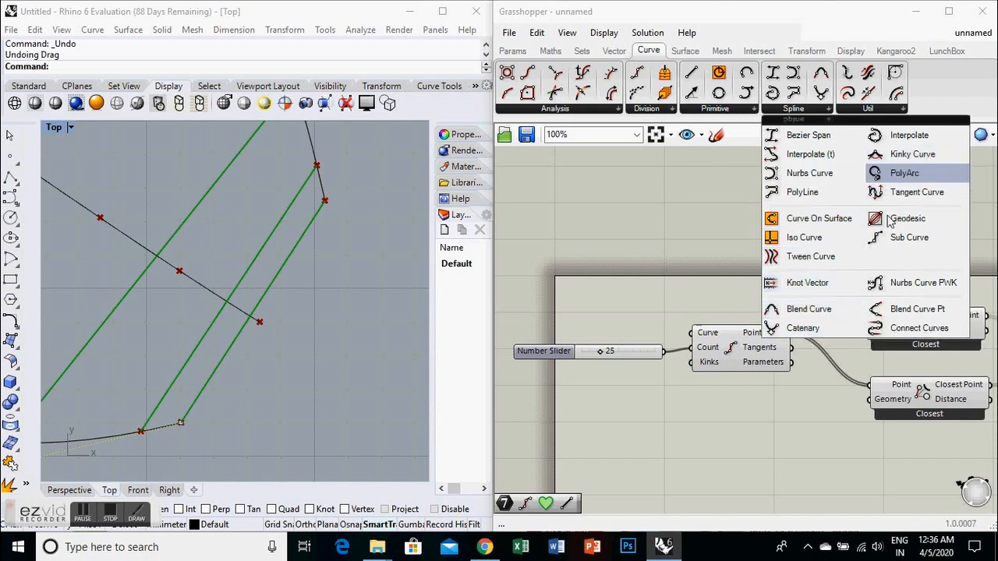
pyautogui.click(727, 112)
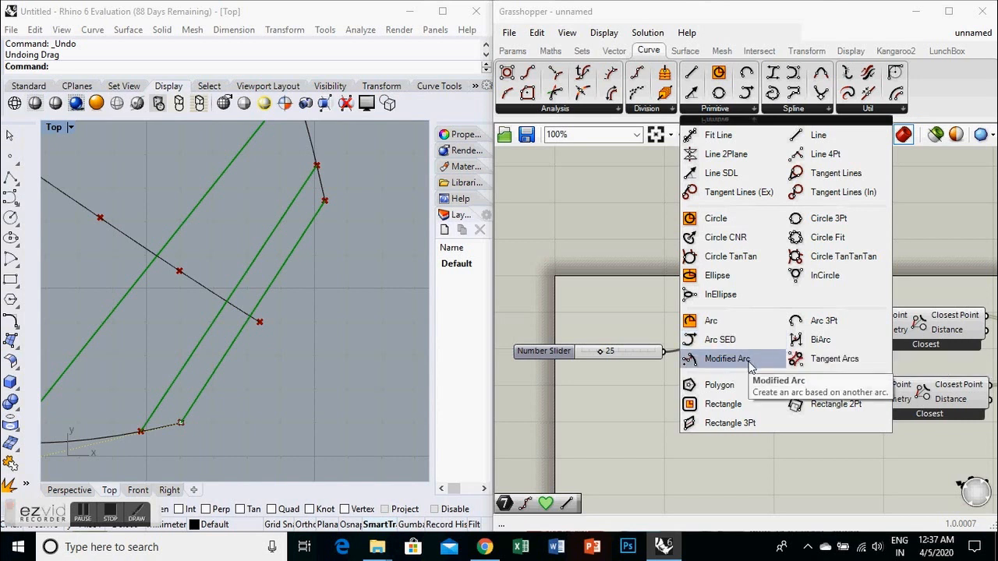
pyautogui.click(819, 326)
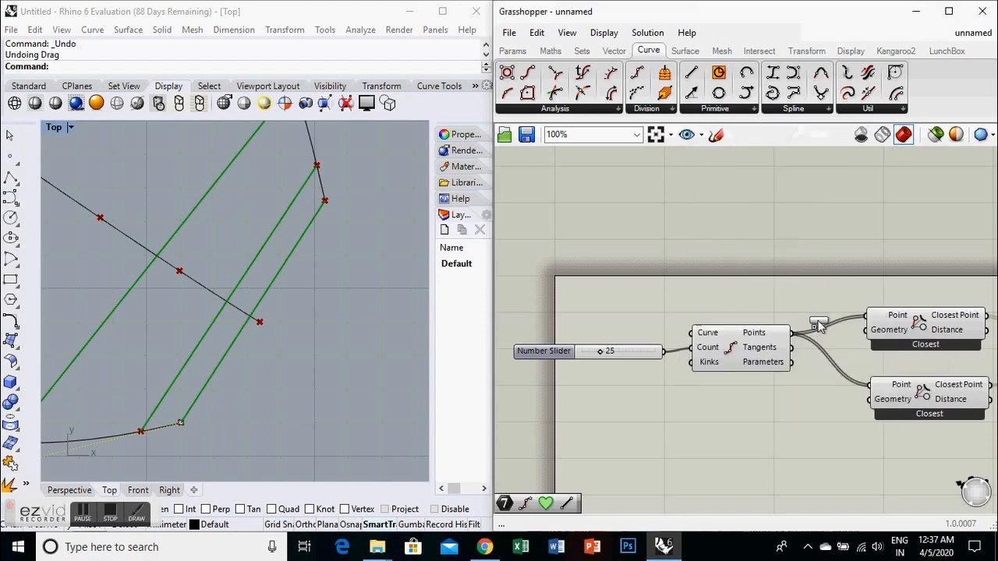
pyautogui.scroll(-4, 733, 362)
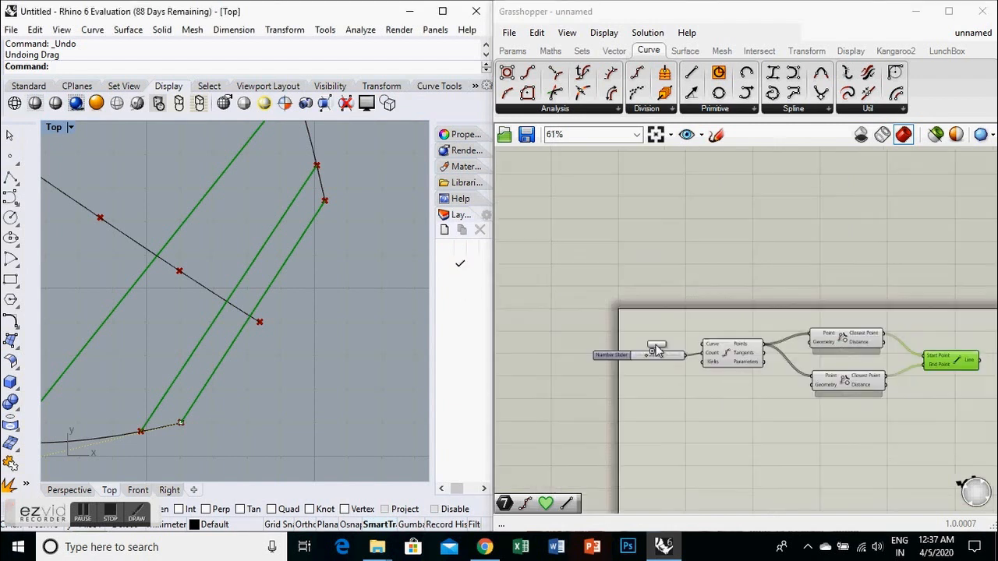
pyautogui.scroll(4, 912, 353)
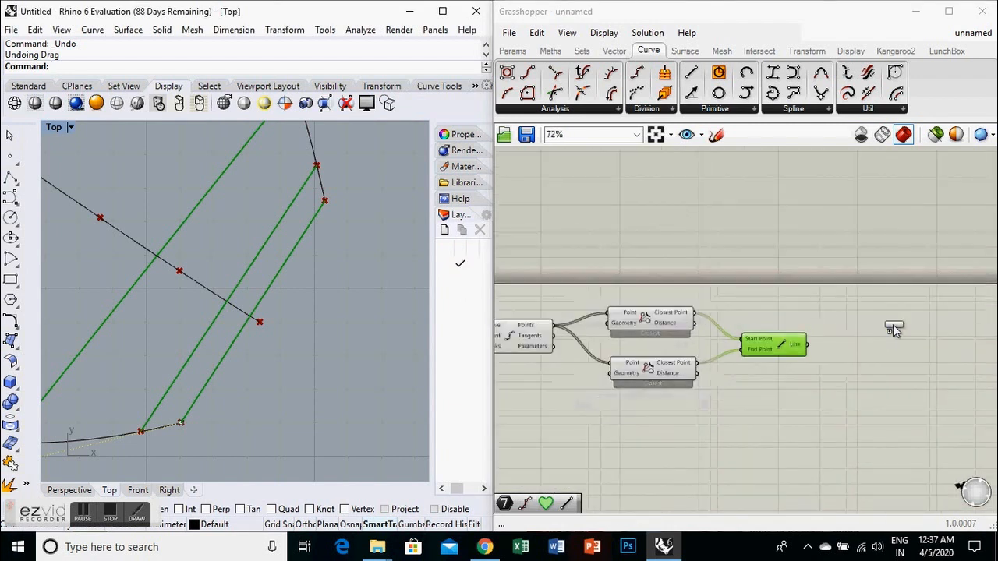
pyautogui.click(836, 312)
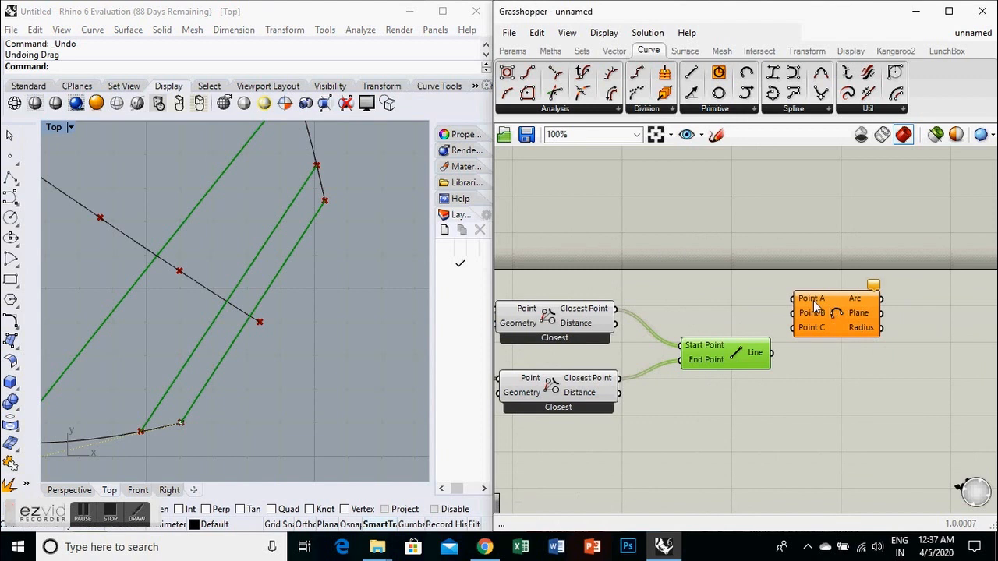
pyautogui.moveTo(815, 304)
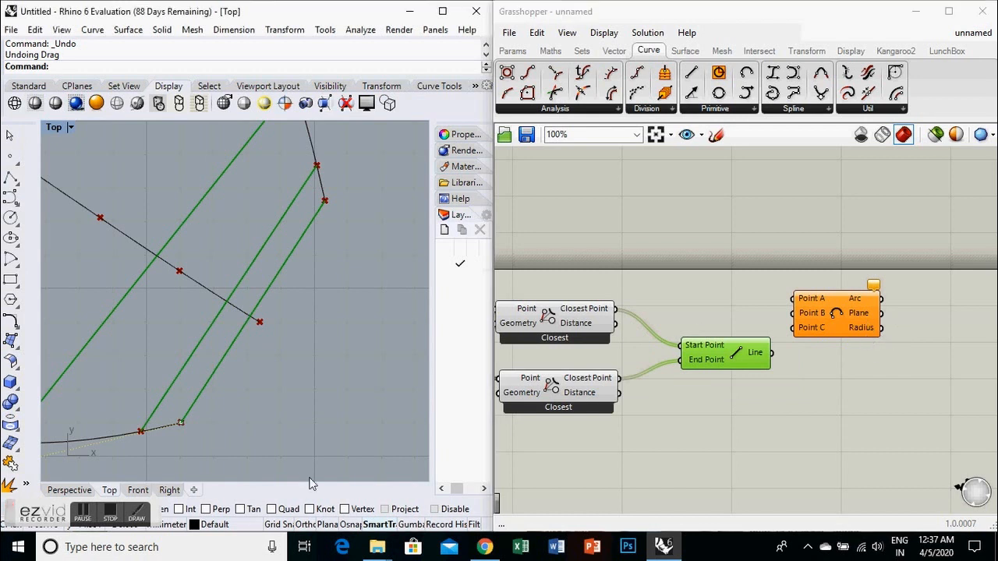
pyautogui.click(84, 511)
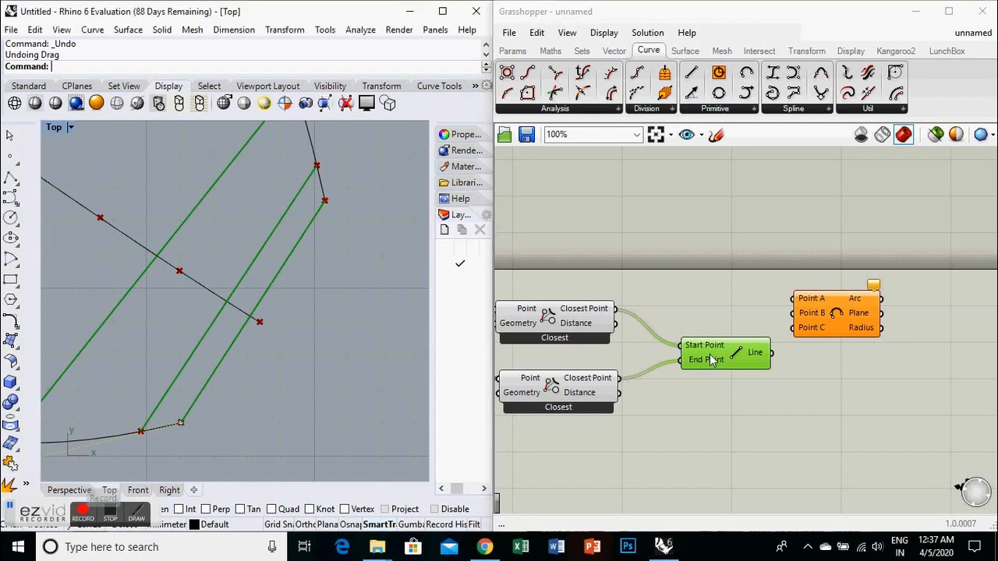
# - Move the Line component lower on the canvas and bring the Arc 3Pt component closer to the Pull Point components
pyautogui.moveTo(725, 364); pyautogui.dragTo(770, 454)
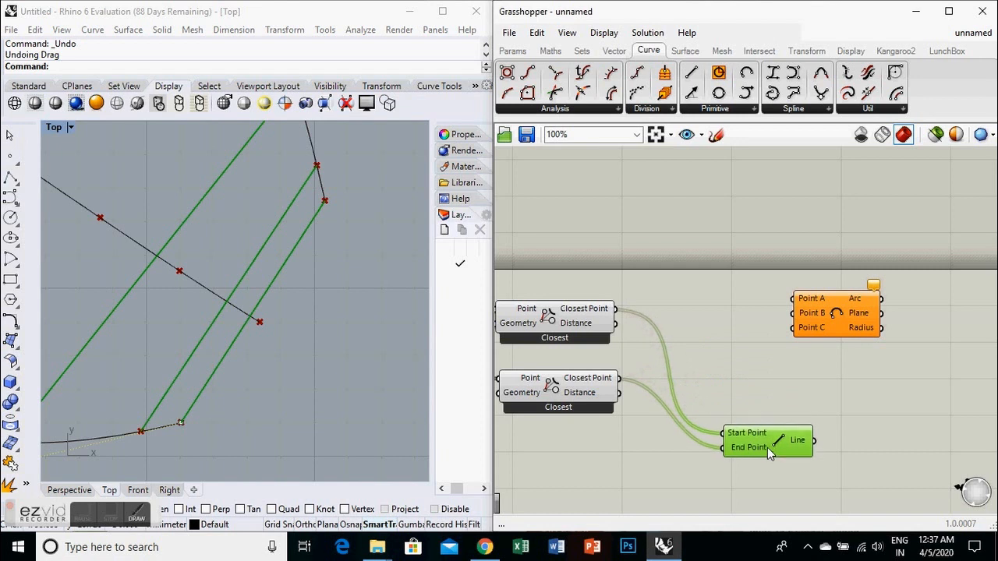
pyautogui.moveTo(814, 313); pyautogui.dragTo(724, 349)
pyautogui.scroll(2, 795, 343)
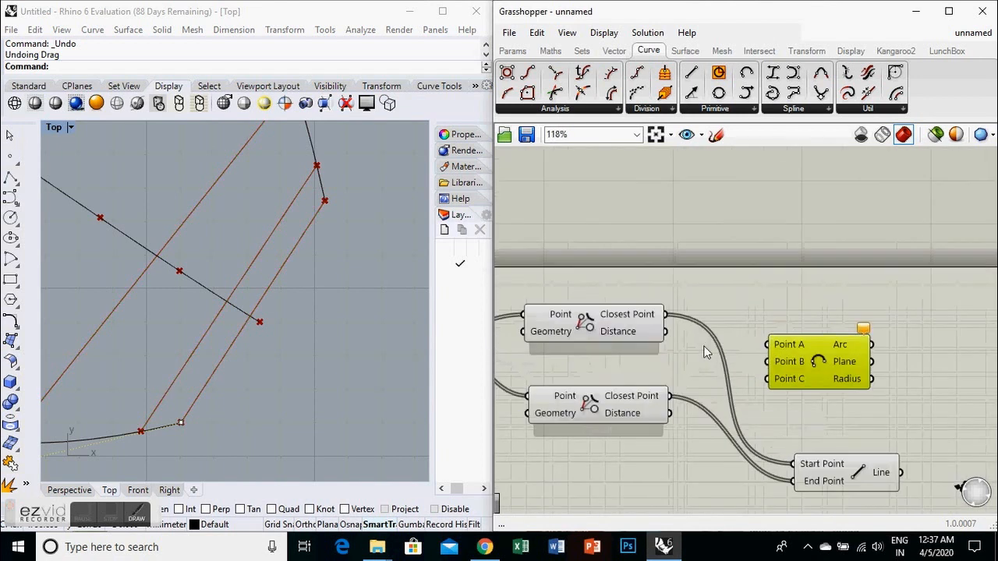
# - Feed Arc 3Pt with the upper Closest Point as Point A, the division Points as Point B and the lower Closest Point as Point C
pyautogui.moveTo(803, 353); pyautogui.dragTo(666, 315)
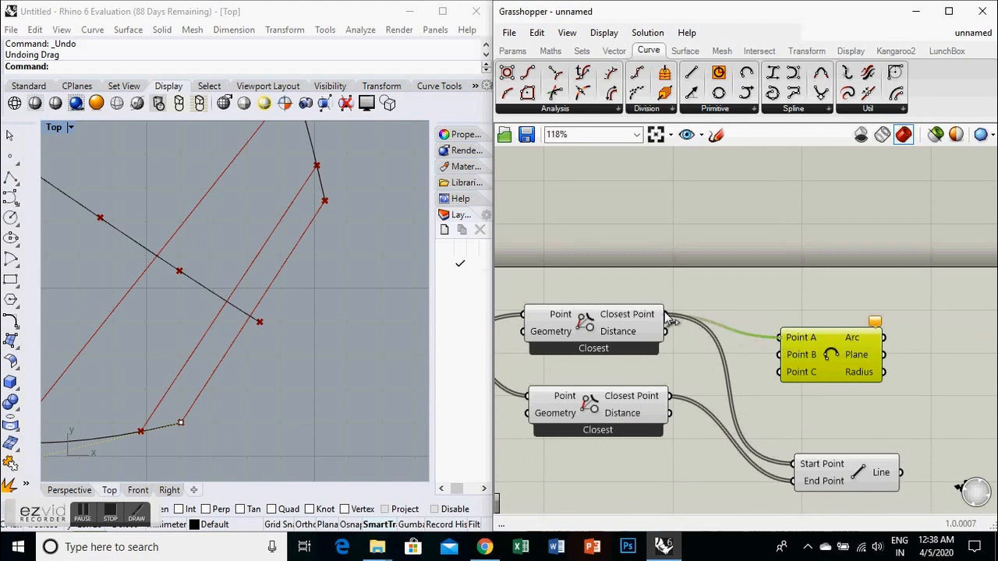
pyautogui.moveTo(780, 373); pyautogui.dragTo(670, 396)
pyautogui.scroll(-3, 875, 388)
pyautogui.scroll(3, 765, 384)
pyautogui.scroll(-2, 959, 372)
pyautogui.scroll(-2, 902, 371)
pyautogui.scroll(2, 903, 371)
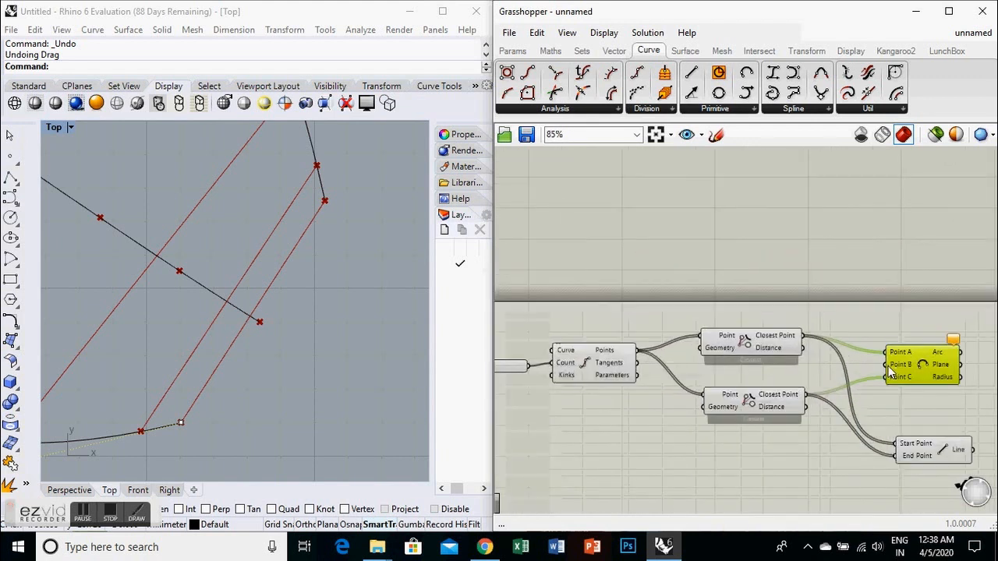
pyautogui.moveTo(886, 368); pyautogui.dragTo(644, 353)
pyautogui.moveTo(772, 355); pyautogui.dragTo(782, 328)
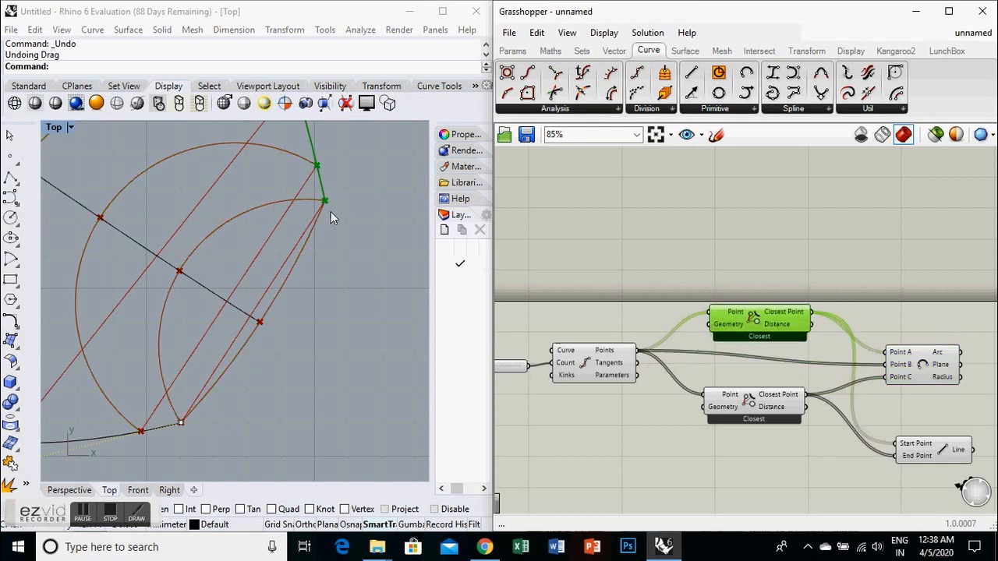
pyautogui.scroll(-5, 268, 344)
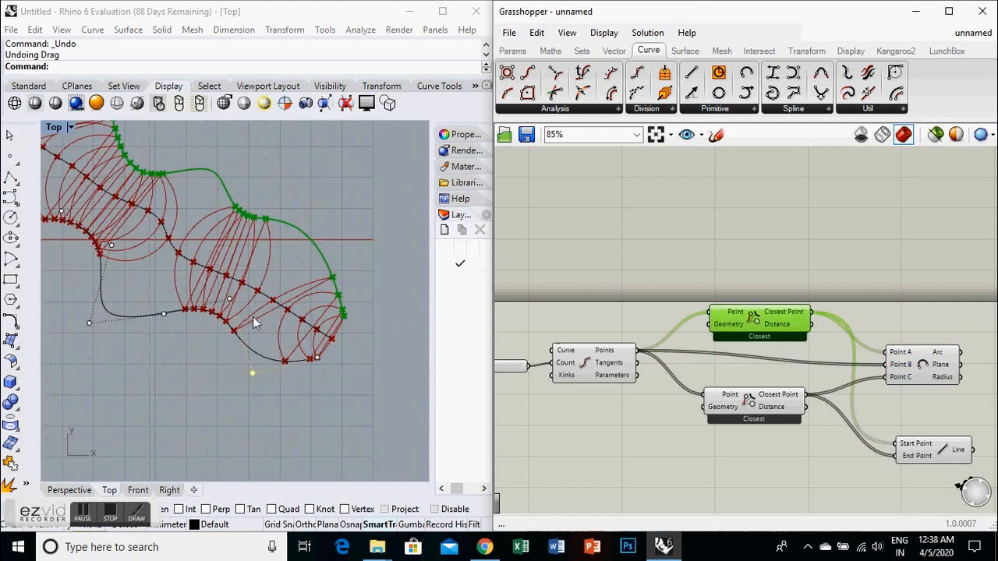
# - Delete the Line component so only the three-point arcs remain between the curves
pyautogui.click(927, 445)
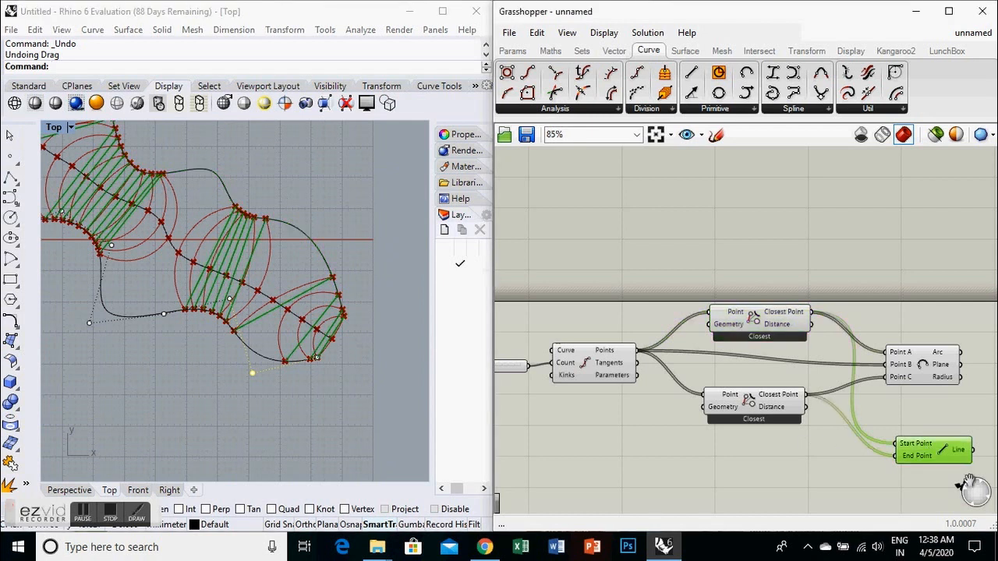
pyautogui.press('Delete')
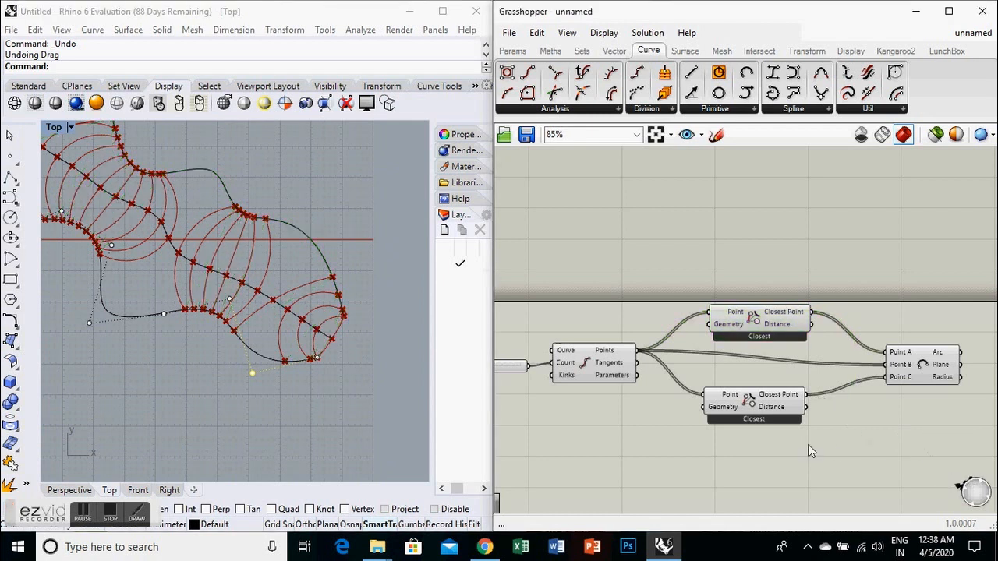
pyautogui.scroll(-6, 260, 365)
pyautogui.scroll(6, 196, 319)
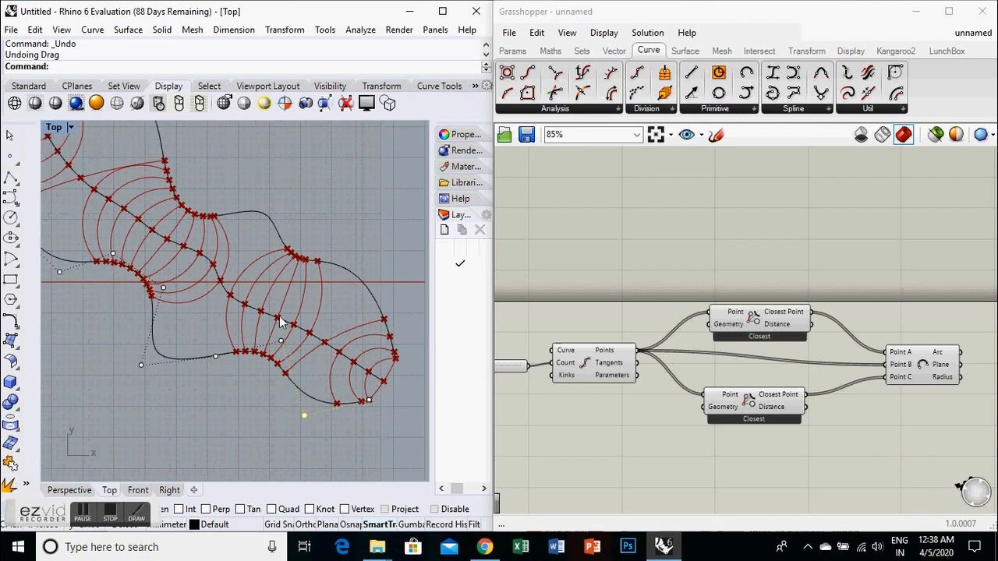
pyautogui.scroll(-2, 347, 368)
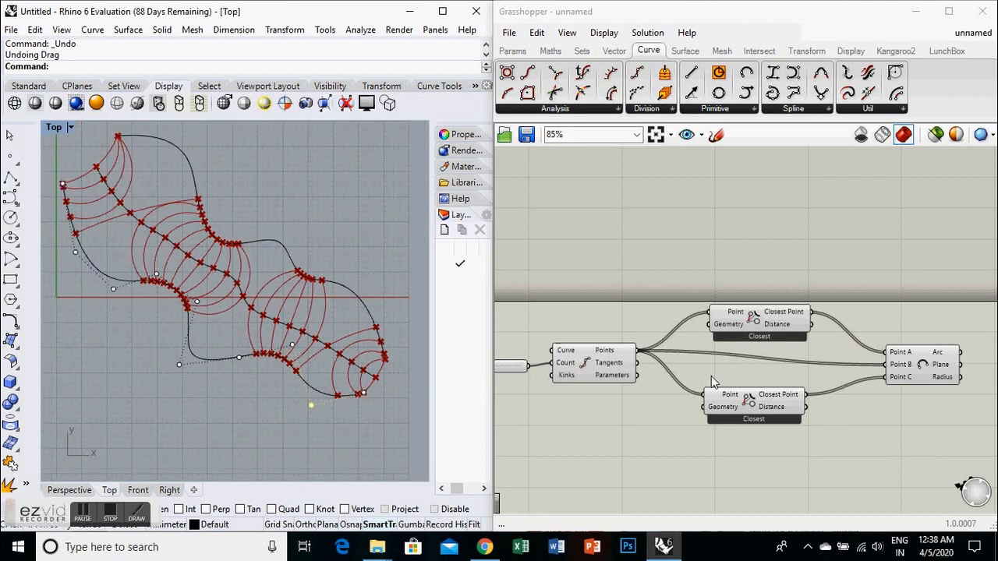
# - Try a division count of 17 on the Number Slider, and set it to 30
pyautogui.scroll(-2, 711, 376)
pyautogui.scroll(3, 542, 369)
pyautogui.moveTo(538, 366)
pyautogui.mouseDown()
pyautogui.moveTo(552, 369)
pyautogui.moveTo(514, 365)
pyautogui.moveTo(532, 365)
pyautogui.mouseUp()
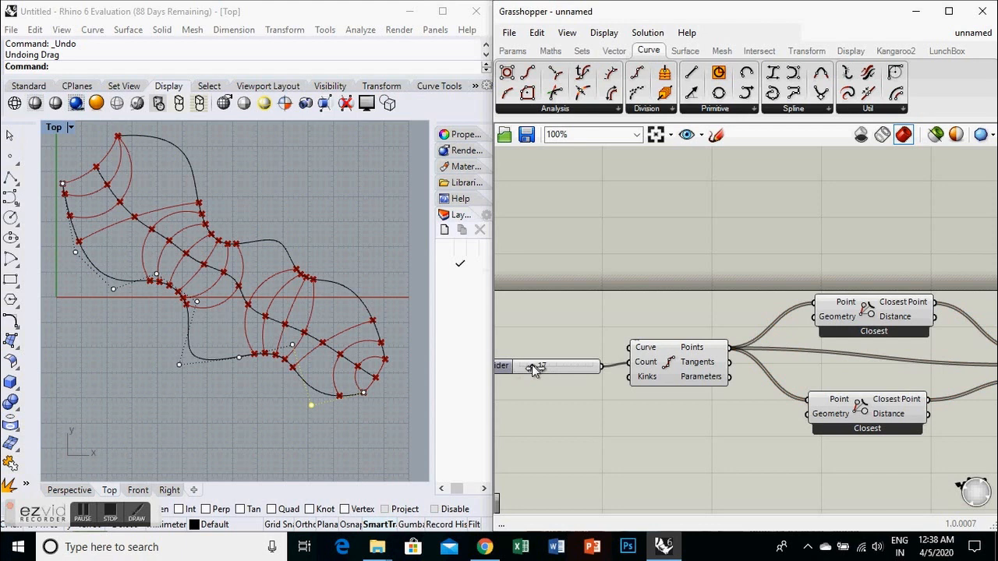
pyautogui.click(364, 349)
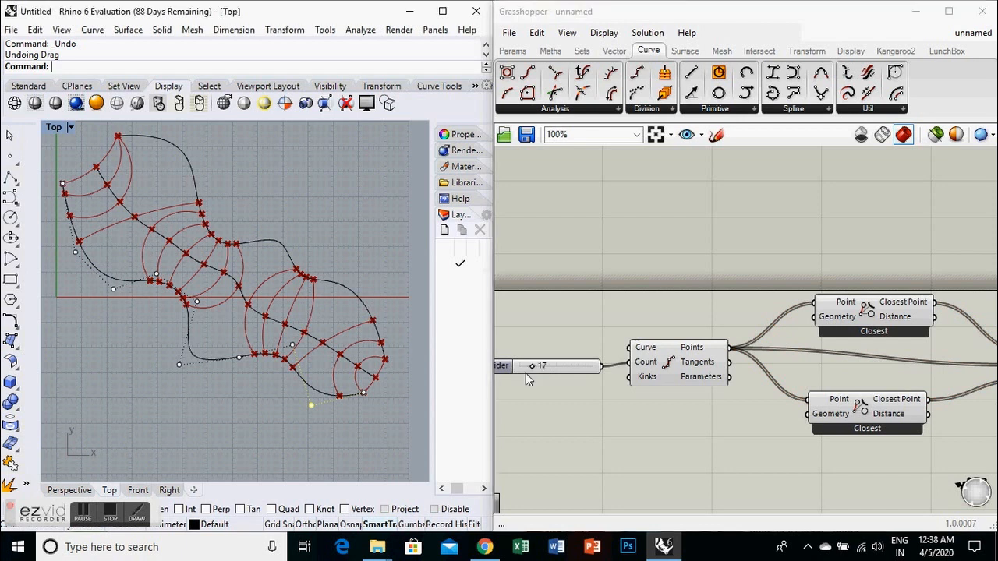
pyautogui.moveTo(533, 366); pyautogui.dragTo(543, 365)
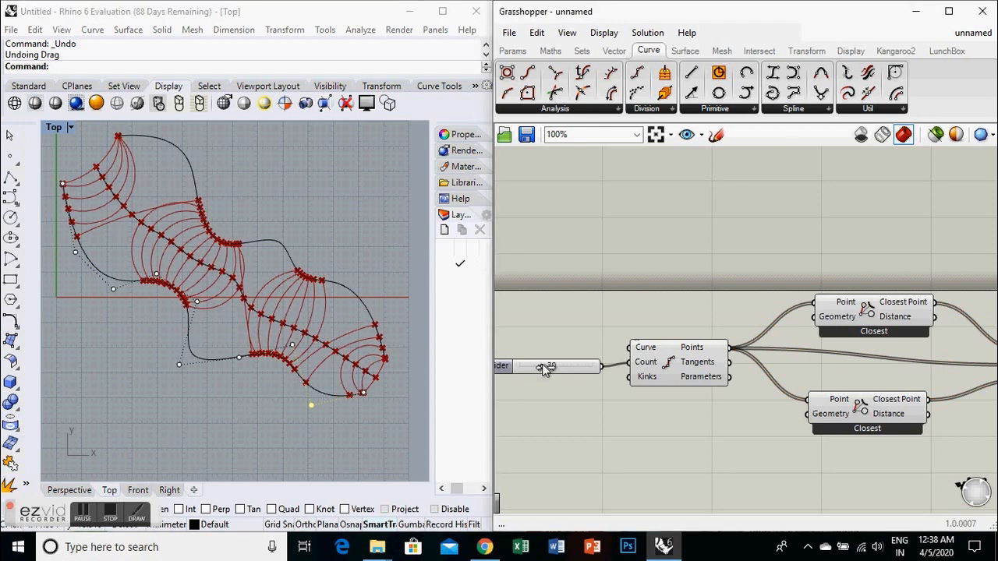
# - Reshape the upper Rhino curve by moving the control point near its lower-right end slightly toward the middle curve
pyautogui.scroll(2, 379, 308)
pyautogui.click(379, 309)
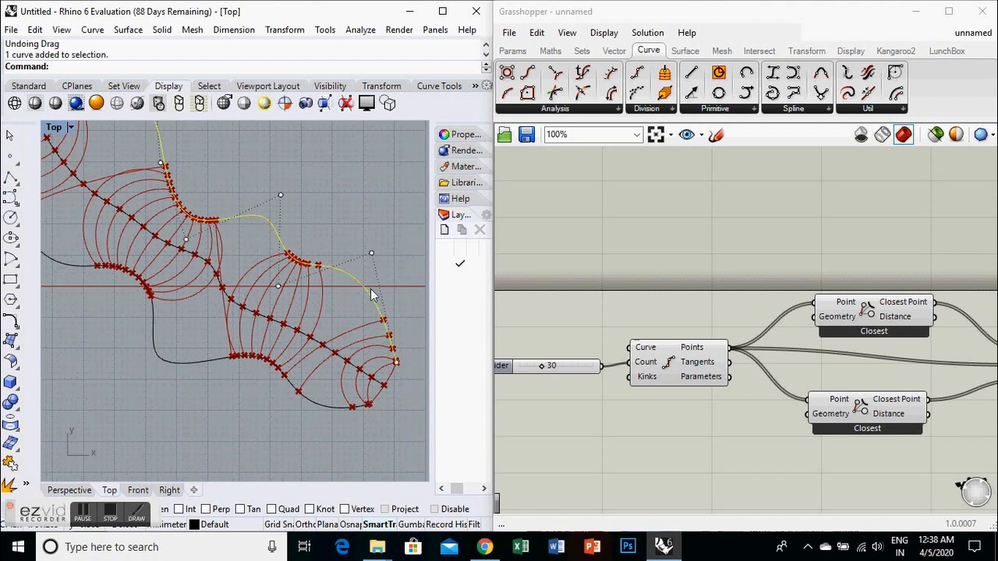
pyautogui.moveTo(371, 253); pyautogui.dragTo(364, 276)
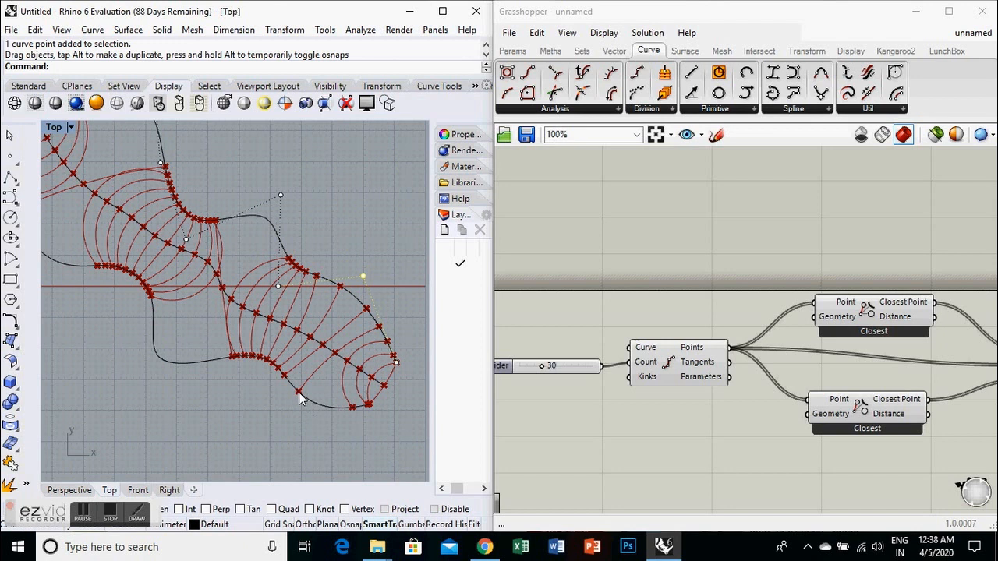
# - Flatten the lower Rhino curve's central bend by moving its corner control point up and right toward the middle curve
pyautogui.click(176, 365)
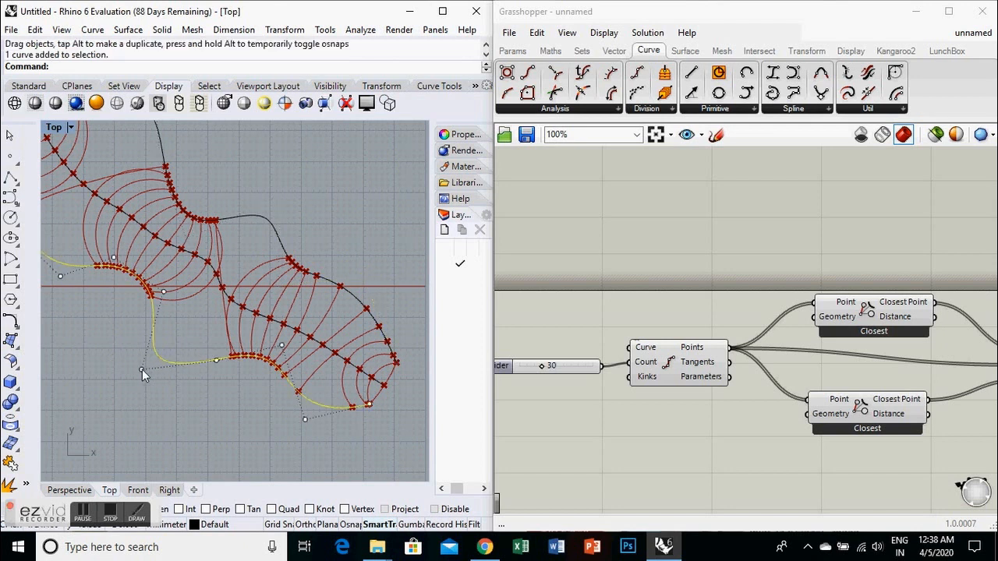
pyautogui.click(142, 370)
pyautogui.moveTo(148, 365); pyautogui.dragTo(194, 336)
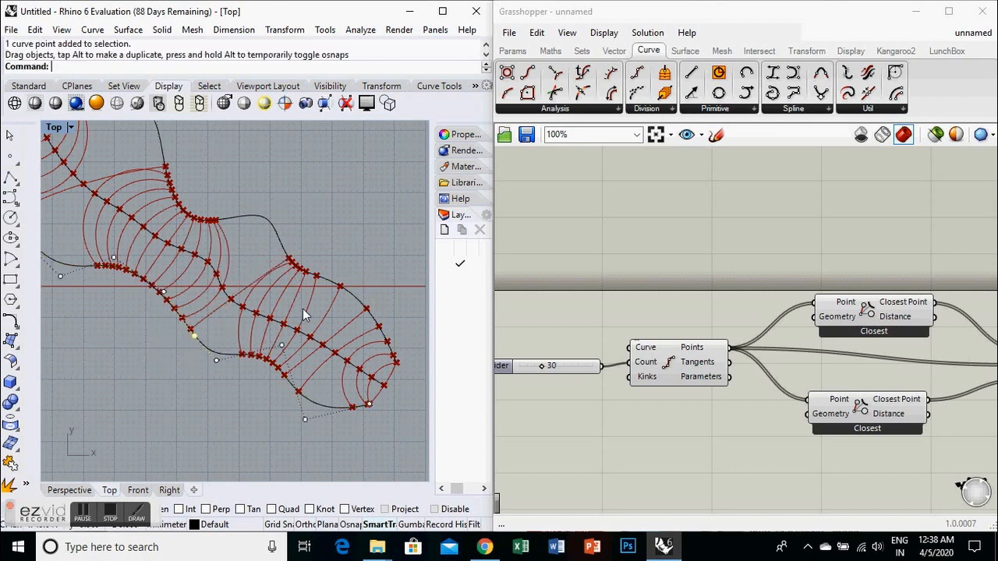
pyautogui.scroll(-4, 409, 328)
pyautogui.scroll(4, 340, 309)
# - Flatten the central bulge of the upper Rhino curve by moving its control point down toward the middle curve
pyautogui.click(303, 229)
pyautogui.moveTo(318, 206); pyautogui.dragTo(302, 234)
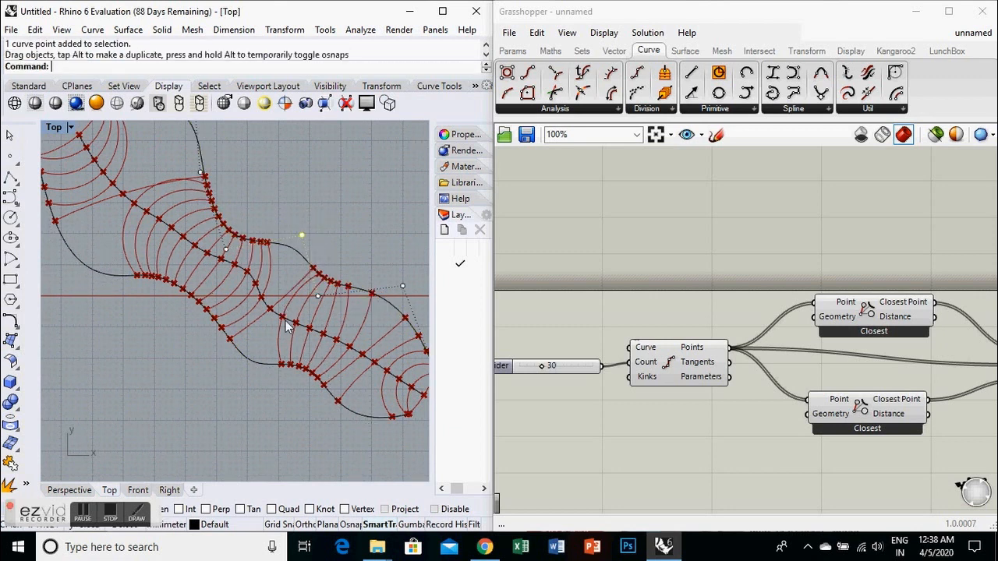
pyautogui.scroll(-1, 269, 334)
# - Nudge the lower Rhino curve's control point just right of the flattened bend slightly upward
pyautogui.click(256, 353)
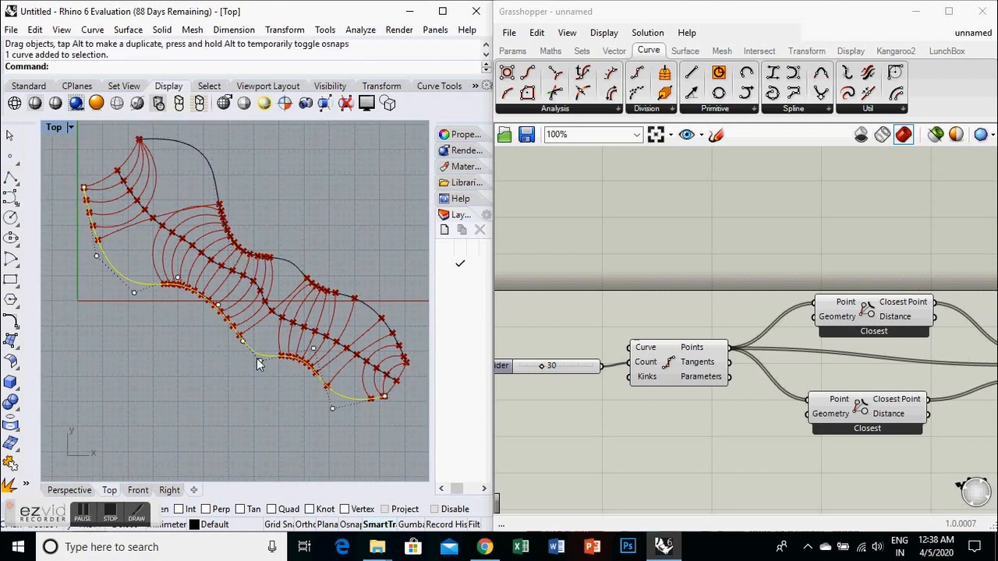
pyautogui.click(260, 360)
pyautogui.moveTo(261, 358); pyautogui.dragTo(259, 349)
pyautogui.scroll(-2, 259, 349)
pyautogui.scroll(4, 306, 367)
pyautogui.scroll(-2, 324, 361)
pyautogui.scroll(2, 130, 188)
pyautogui.moveTo(216, 170); pyautogui.dragTo(238, 203, button='right')
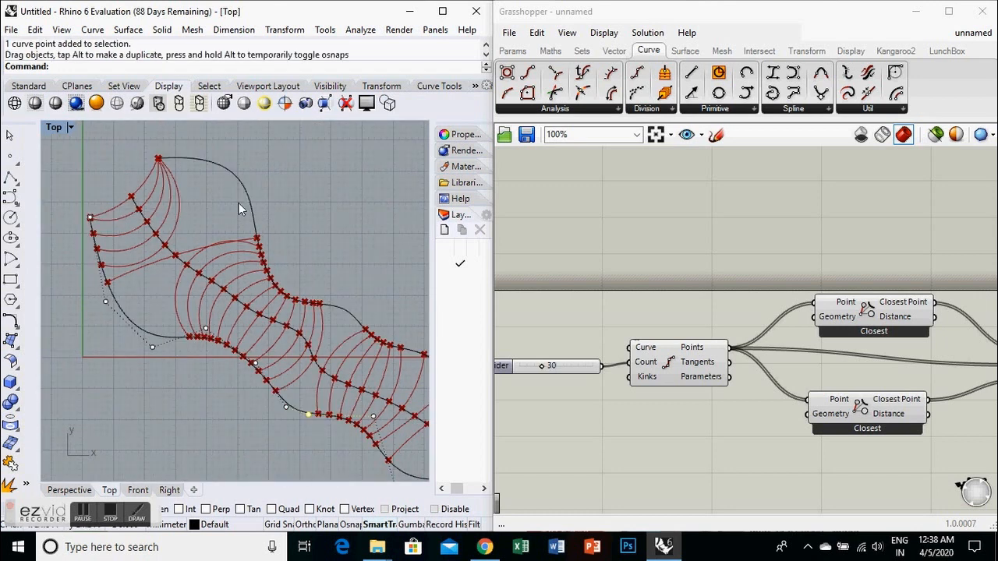
# - Pull the control point of the upper Rhino curve's large upper-left bulge inward toward the middle curve
pyautogui.click(242, 188)
pyautogui.moveTo(246, 152); pyautogui.dragTo(226, 187)
pyautogui.scroll(-2, 131, 279)
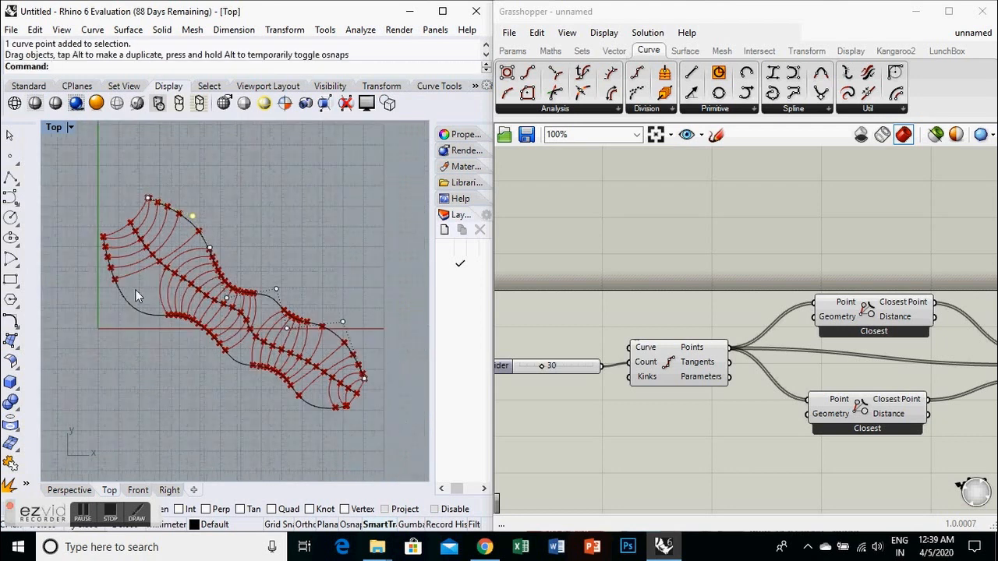
# - Move the control point at the lower Rhino curve's left bend slightly upward toward the middle curve
pyautogui.click(129, 310)
pyautogui.click(143, 328)
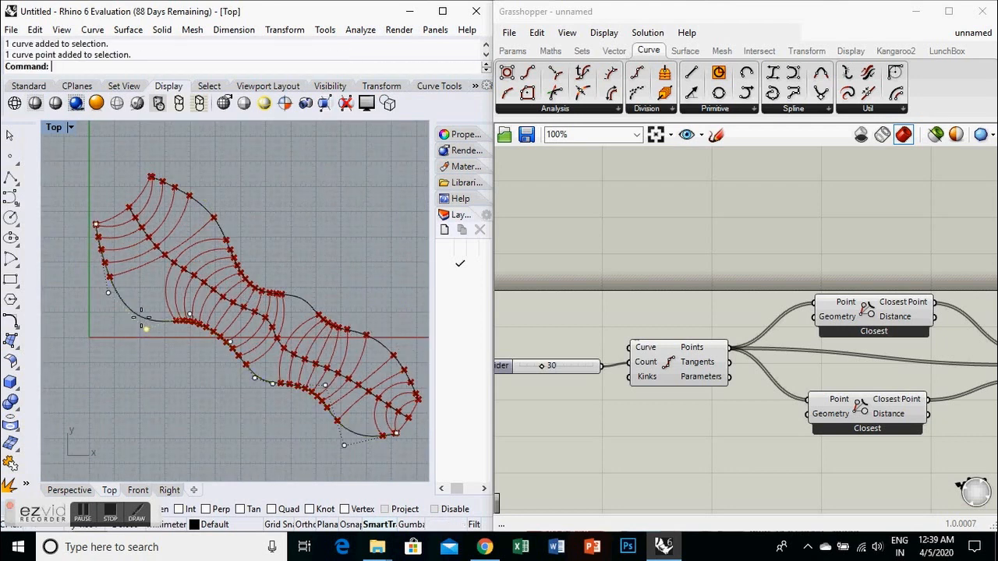
pyautogui.moveTo(142, 329); pyautogui.dragTo(147, 315)
# - Set the Number Slider for the curve division count to 24
pyautogui.scroll(-1, 123, 275)
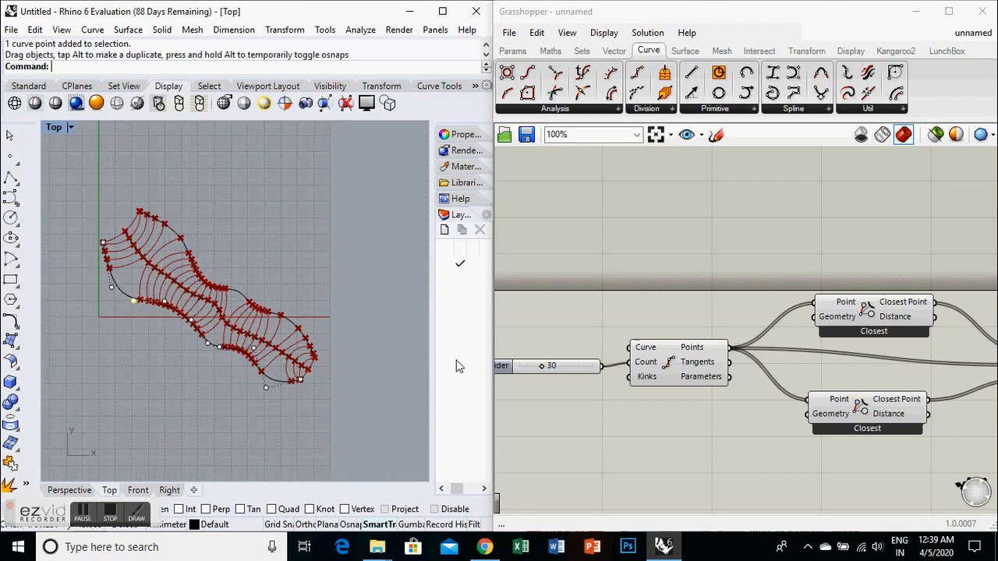
pyautogui.scroll(1, 553, 374)
pyautogui.moveTo(581, 353)
pyautogui.mouseDown()
pyautogui.moveTo(600, 364)
pyautogui.moveTo(569, 360)
pyautogui.moveTo(578, 366)
pyautogui.mouseUp()
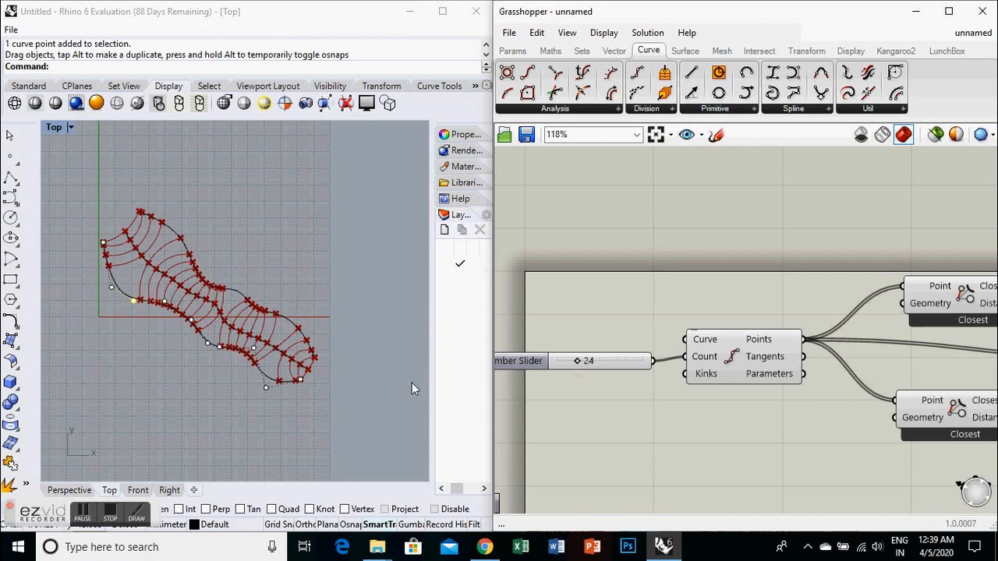